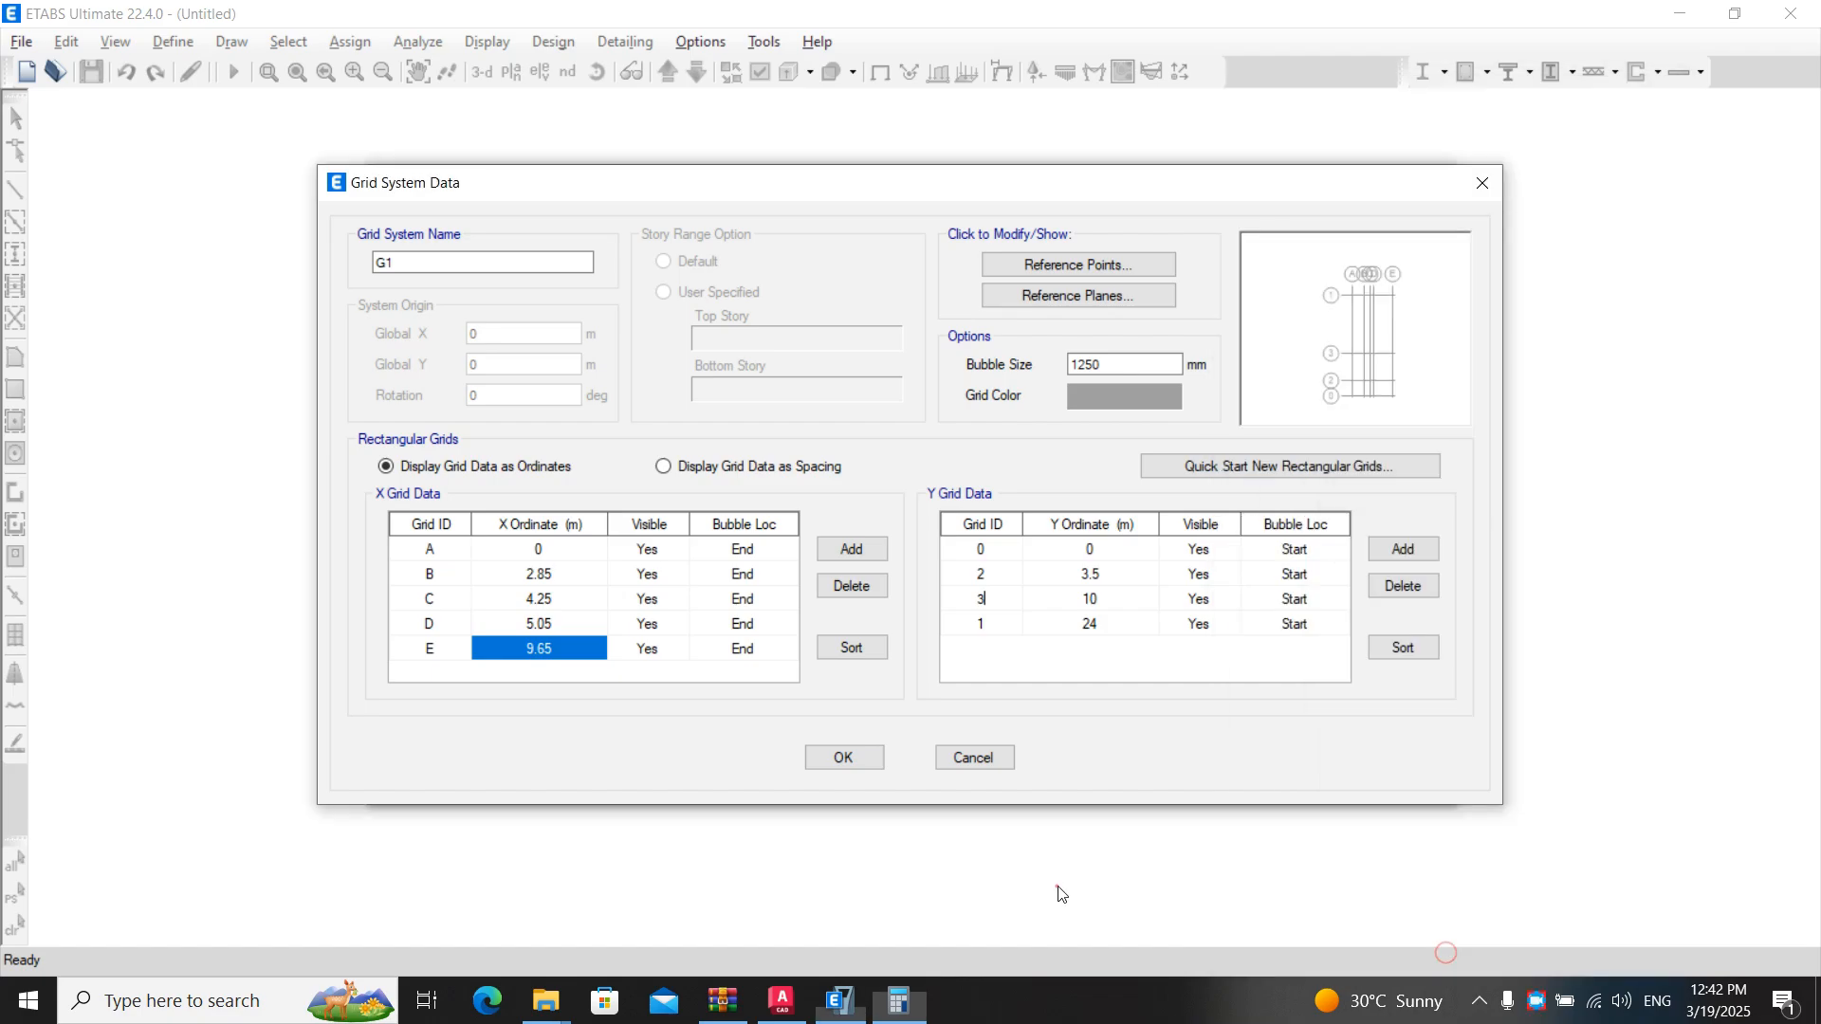
- Delete all existing Y grid lines from the grid system
click(1090, 550)
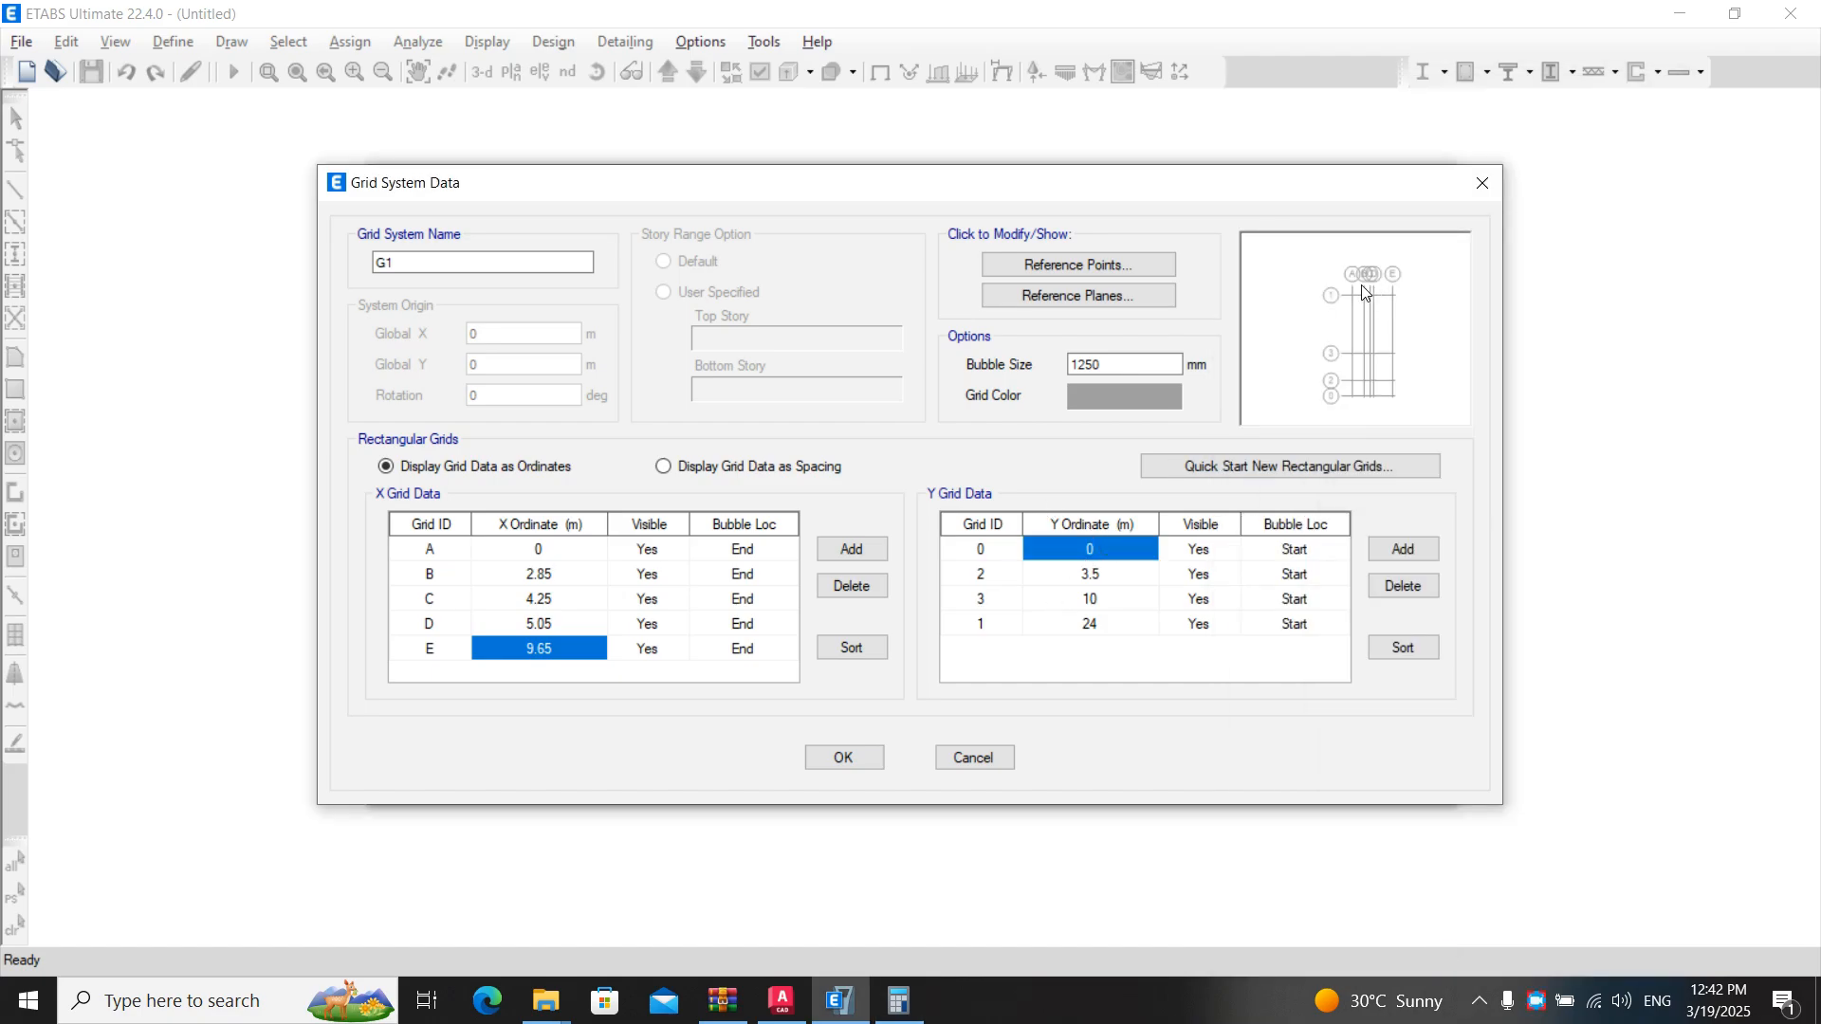
click(1403, 588)
click(1402, 588)
click(1403, 588)
click(1403, 589)
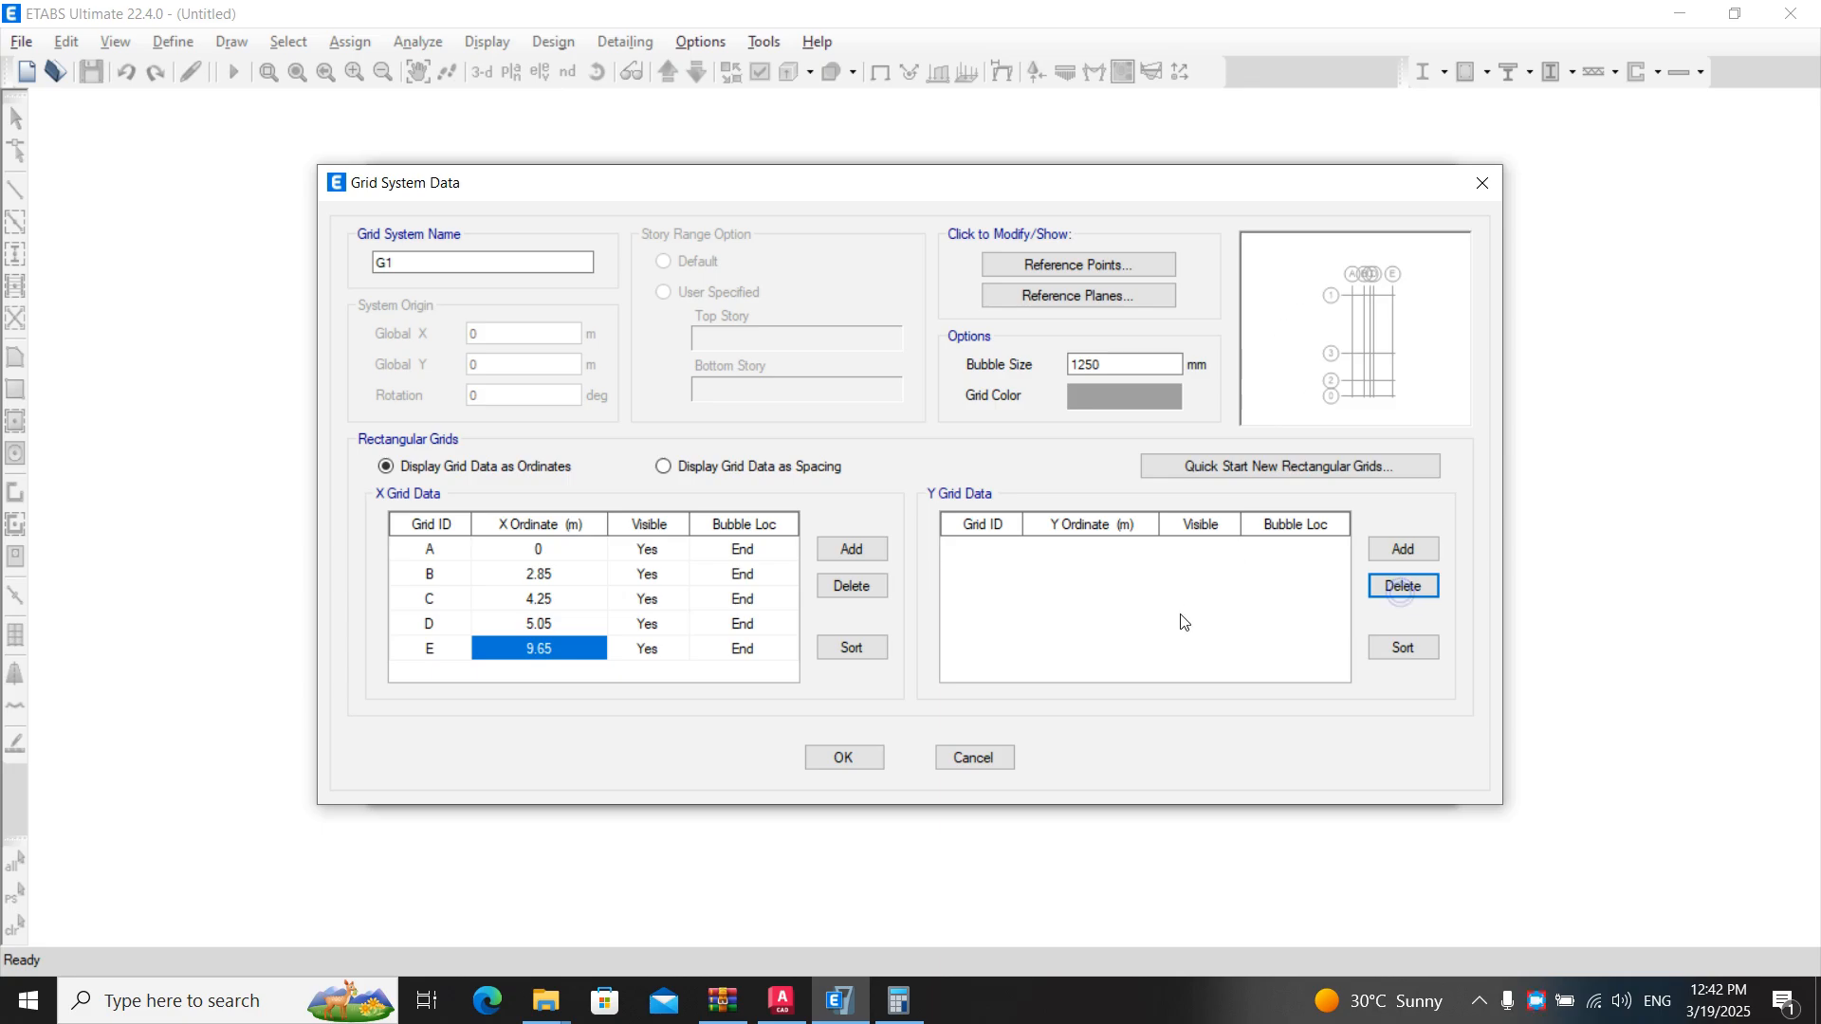
- Add three new Y grid lines and label them 1, 2 and 3
click(1419, 550)
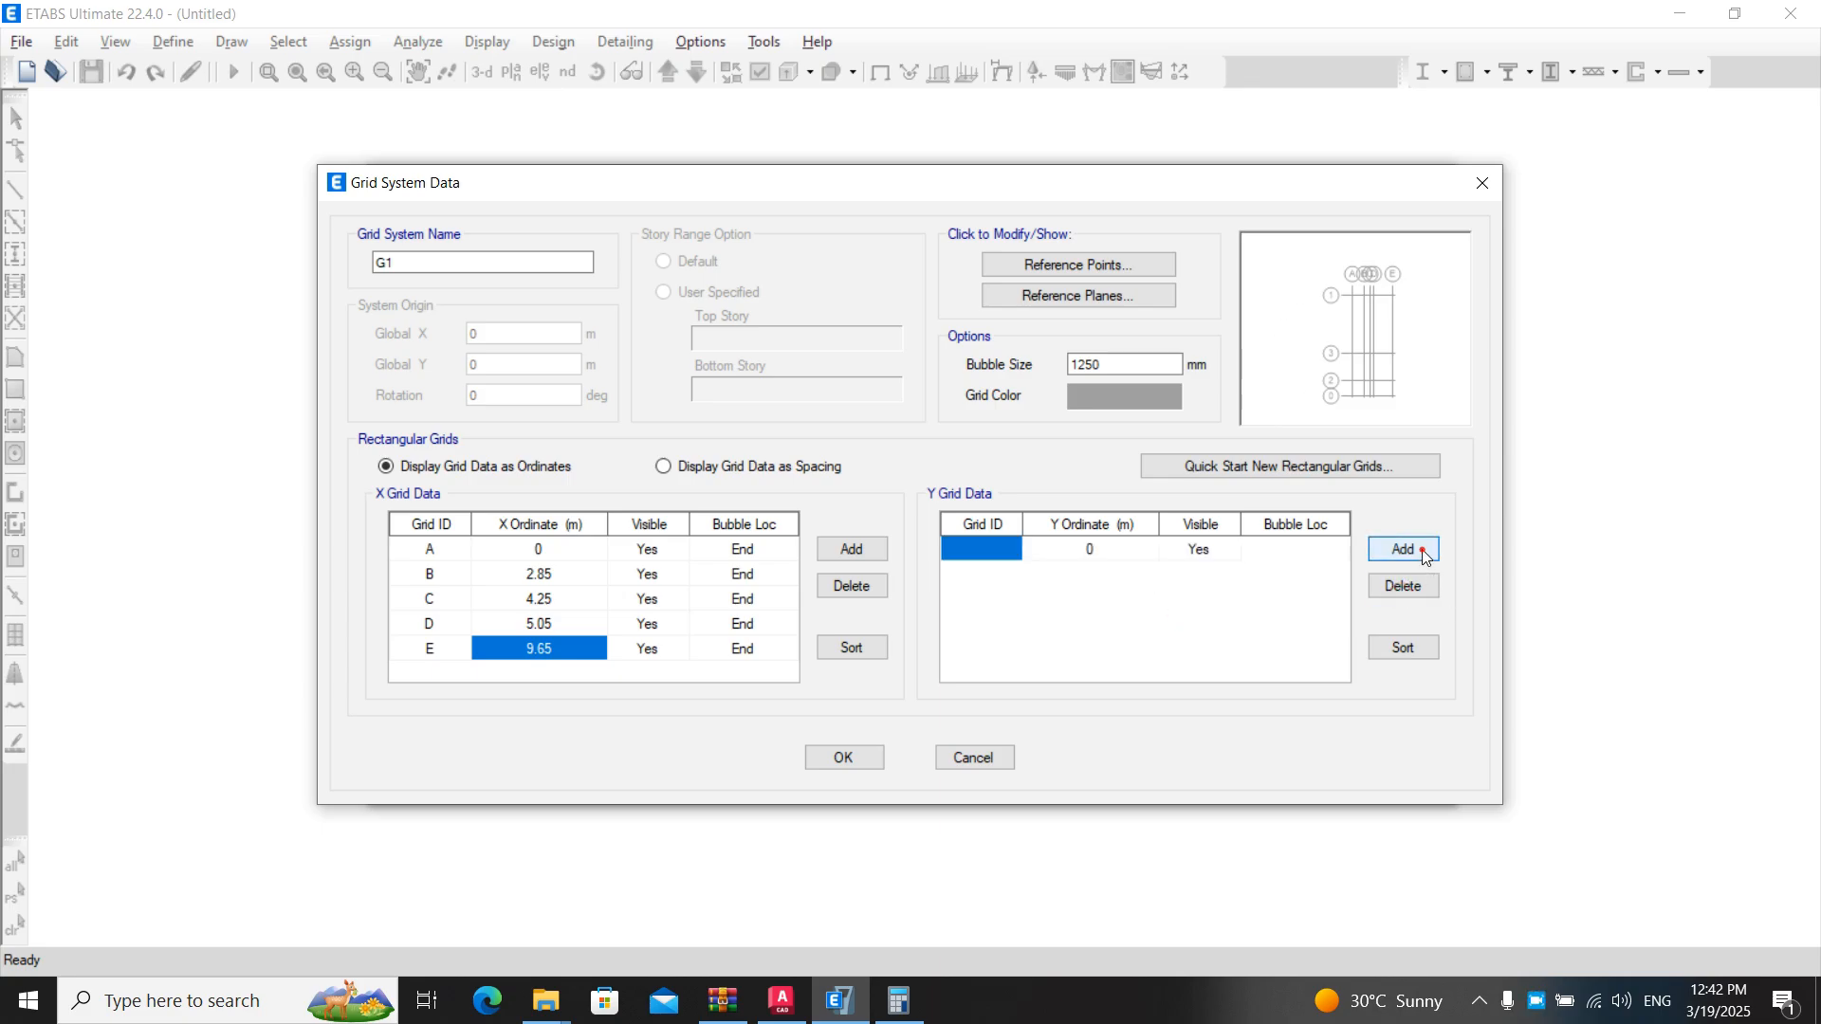
click(1033, 557)
click(990, 550)
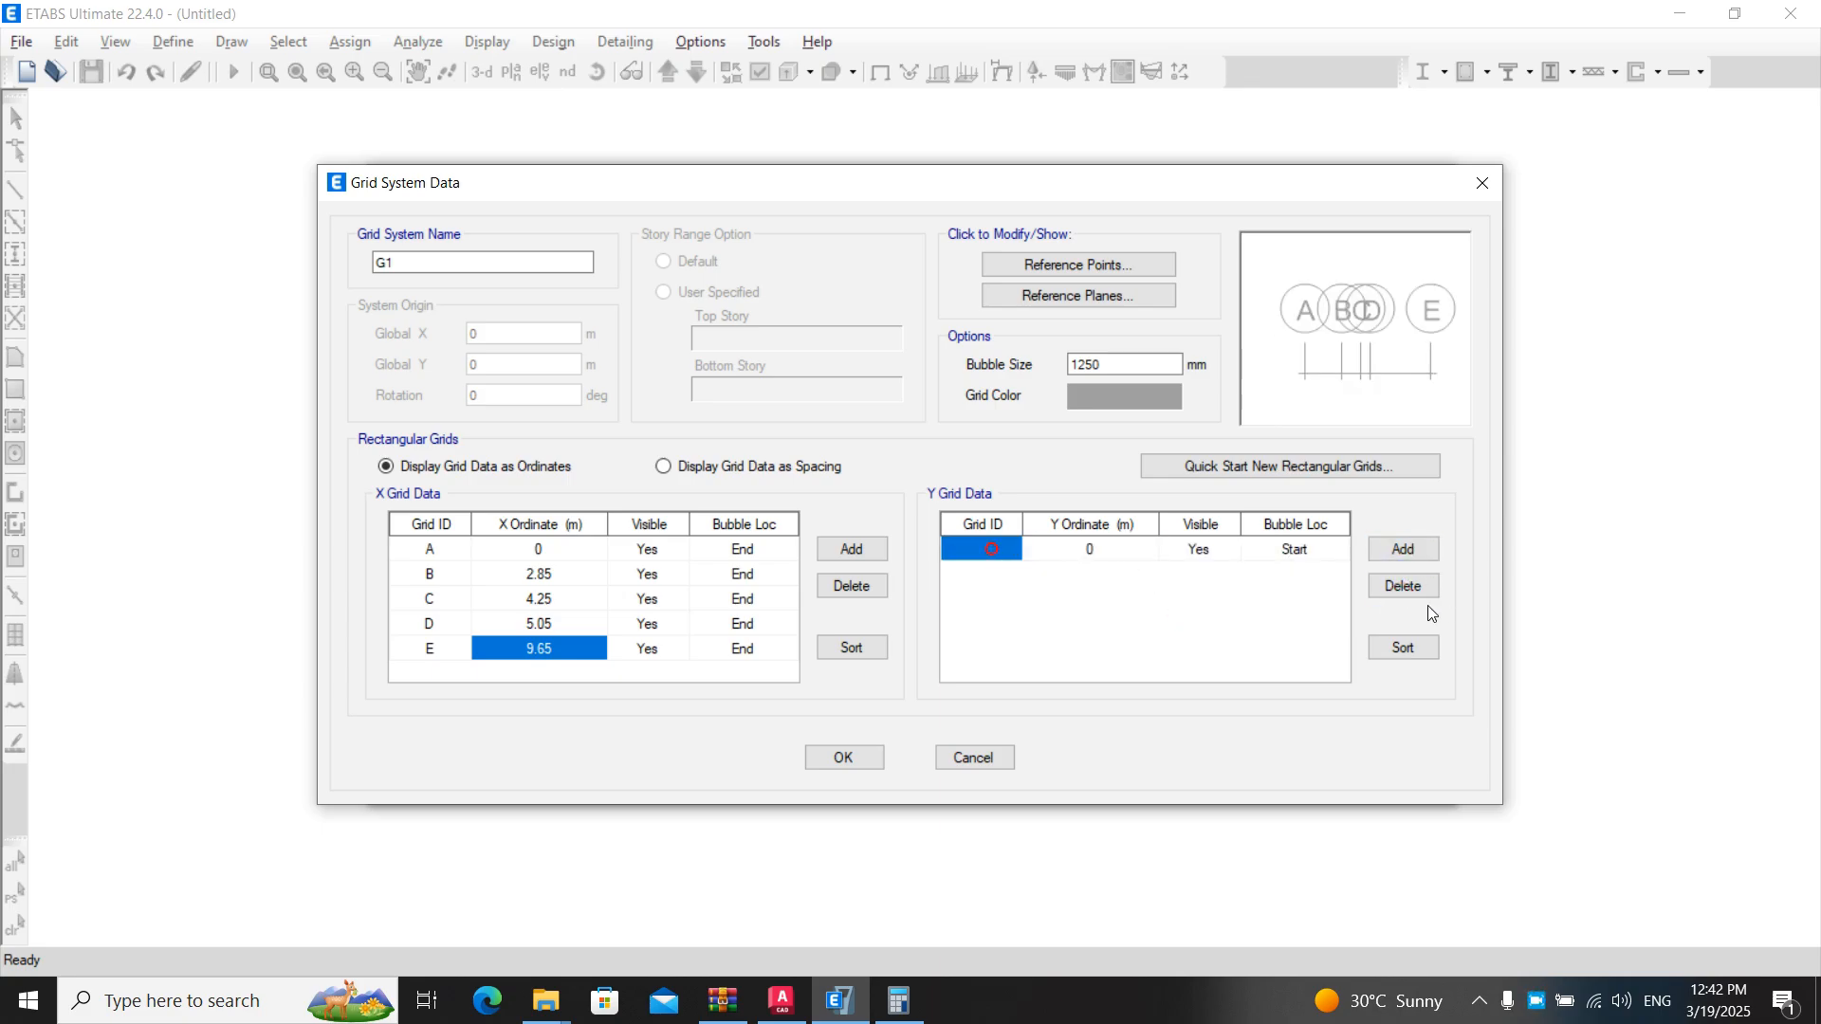
click(1413, 552)
click(979, 552)
text(1)
click(972, 575)
text(2)
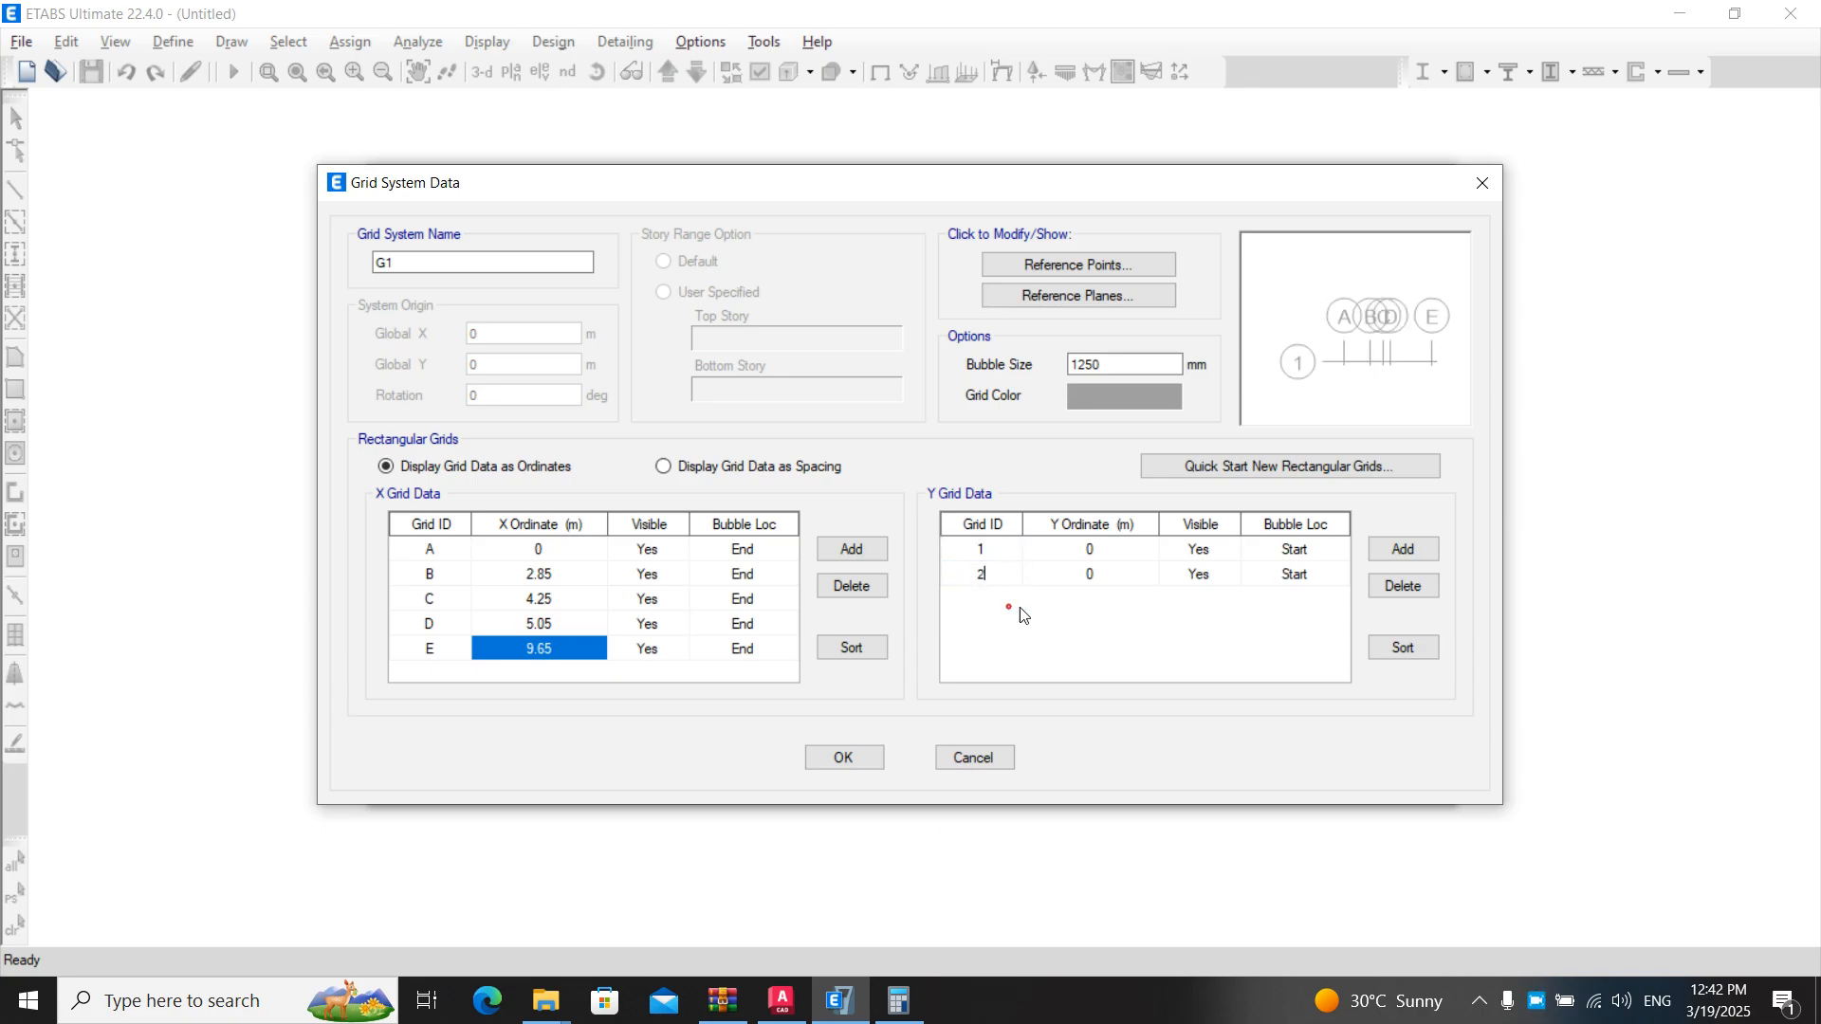
click(1402, 550)
text(3)
- Referring to the AutoCAD floor plan, set Y grid line 1's ordinate to 3.5 m
click(1075, 553)
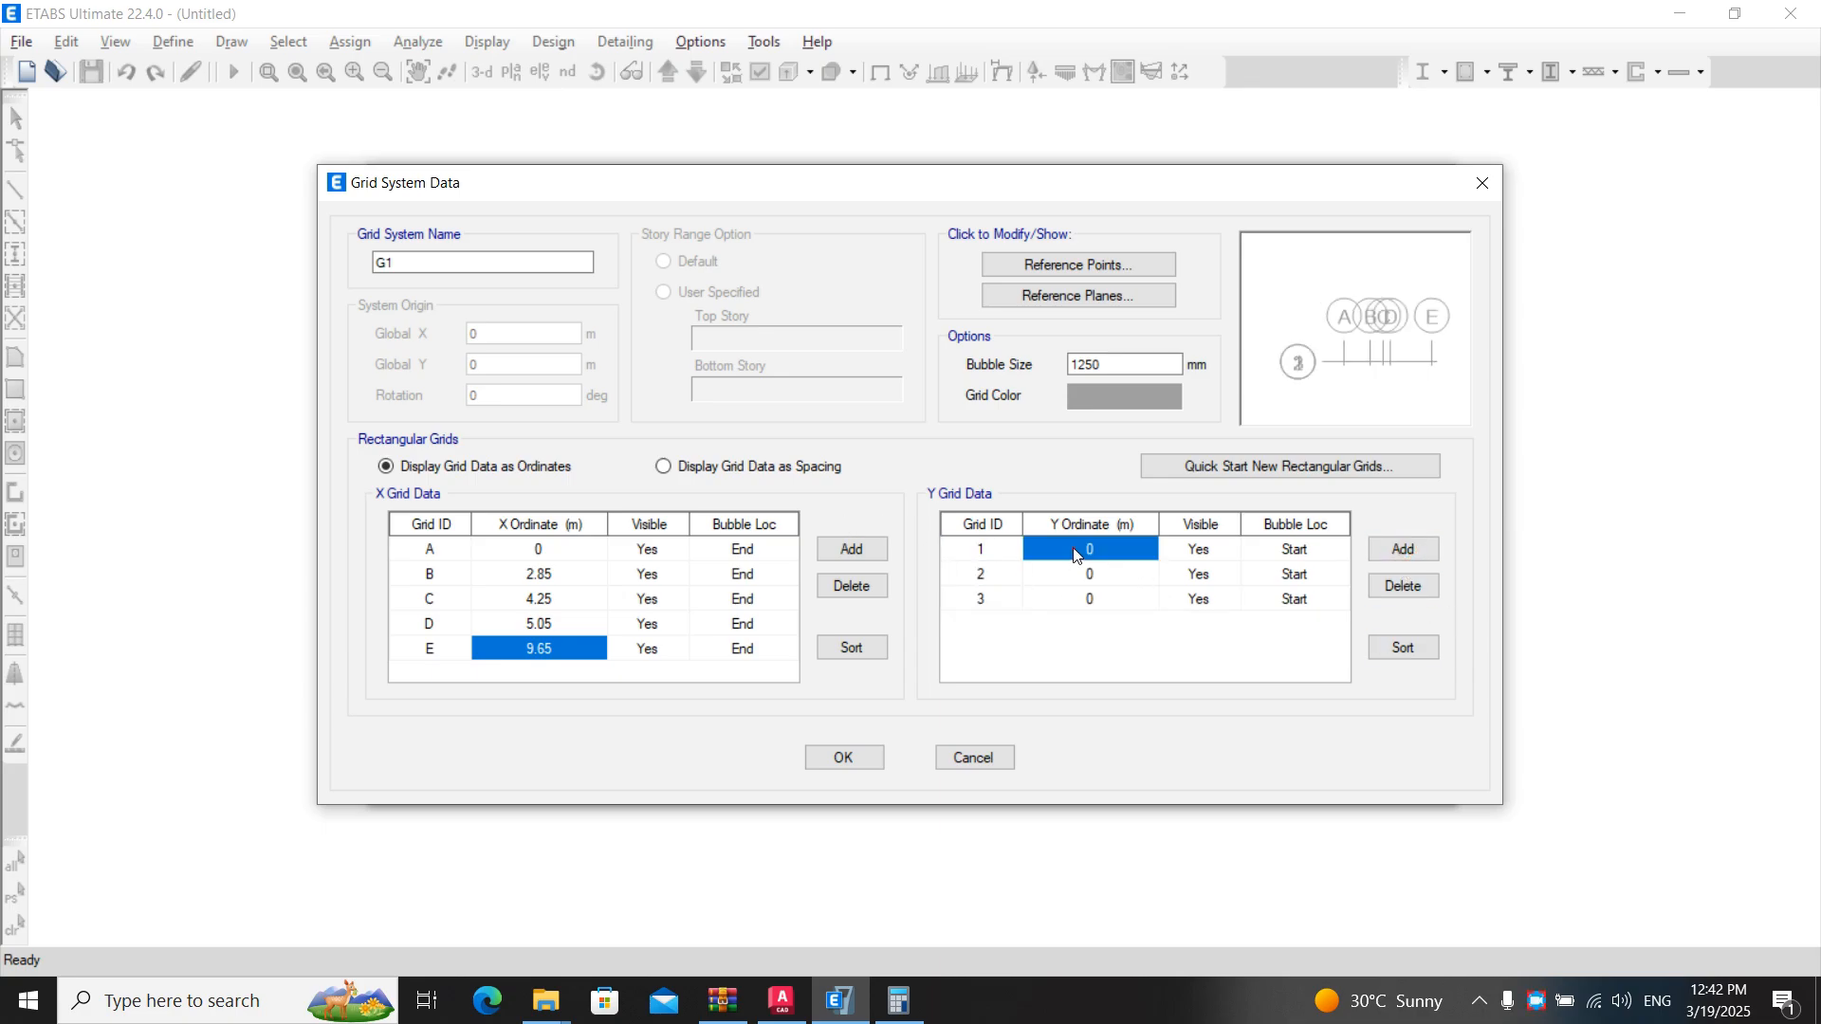
click(1073, 550)
key(alt+Tab)
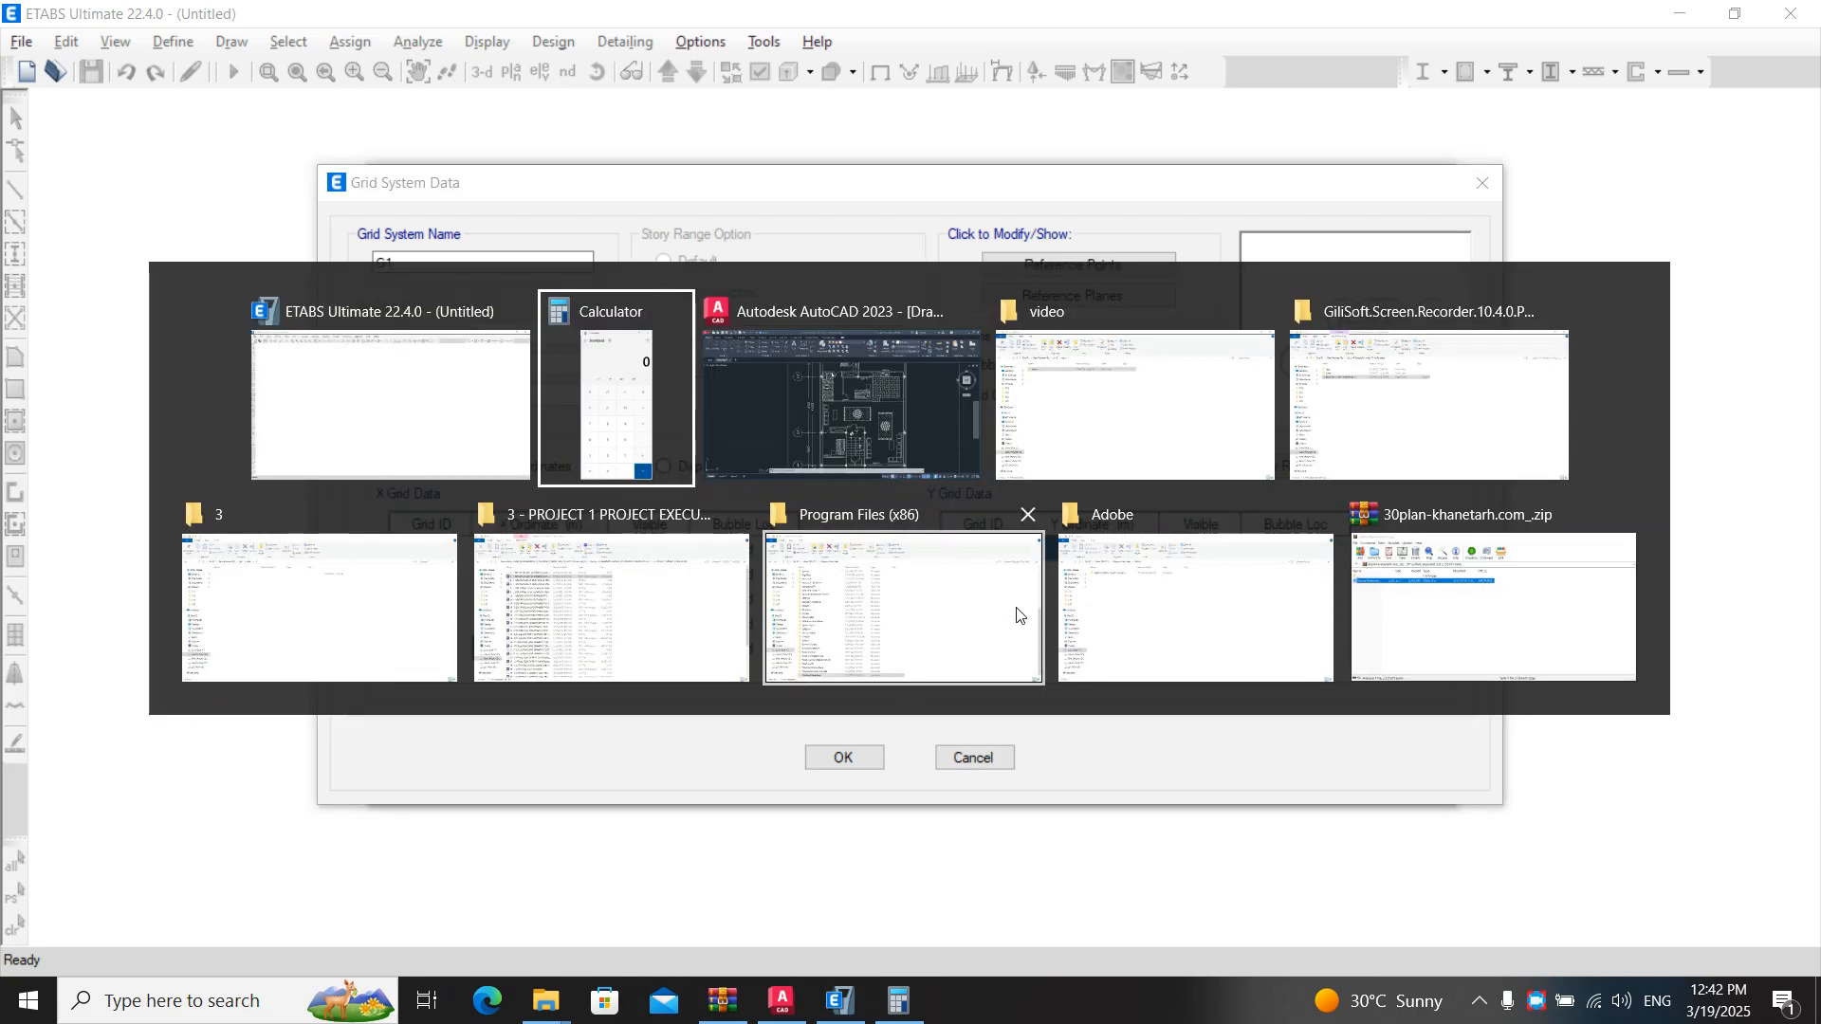
key(alt+Tab)
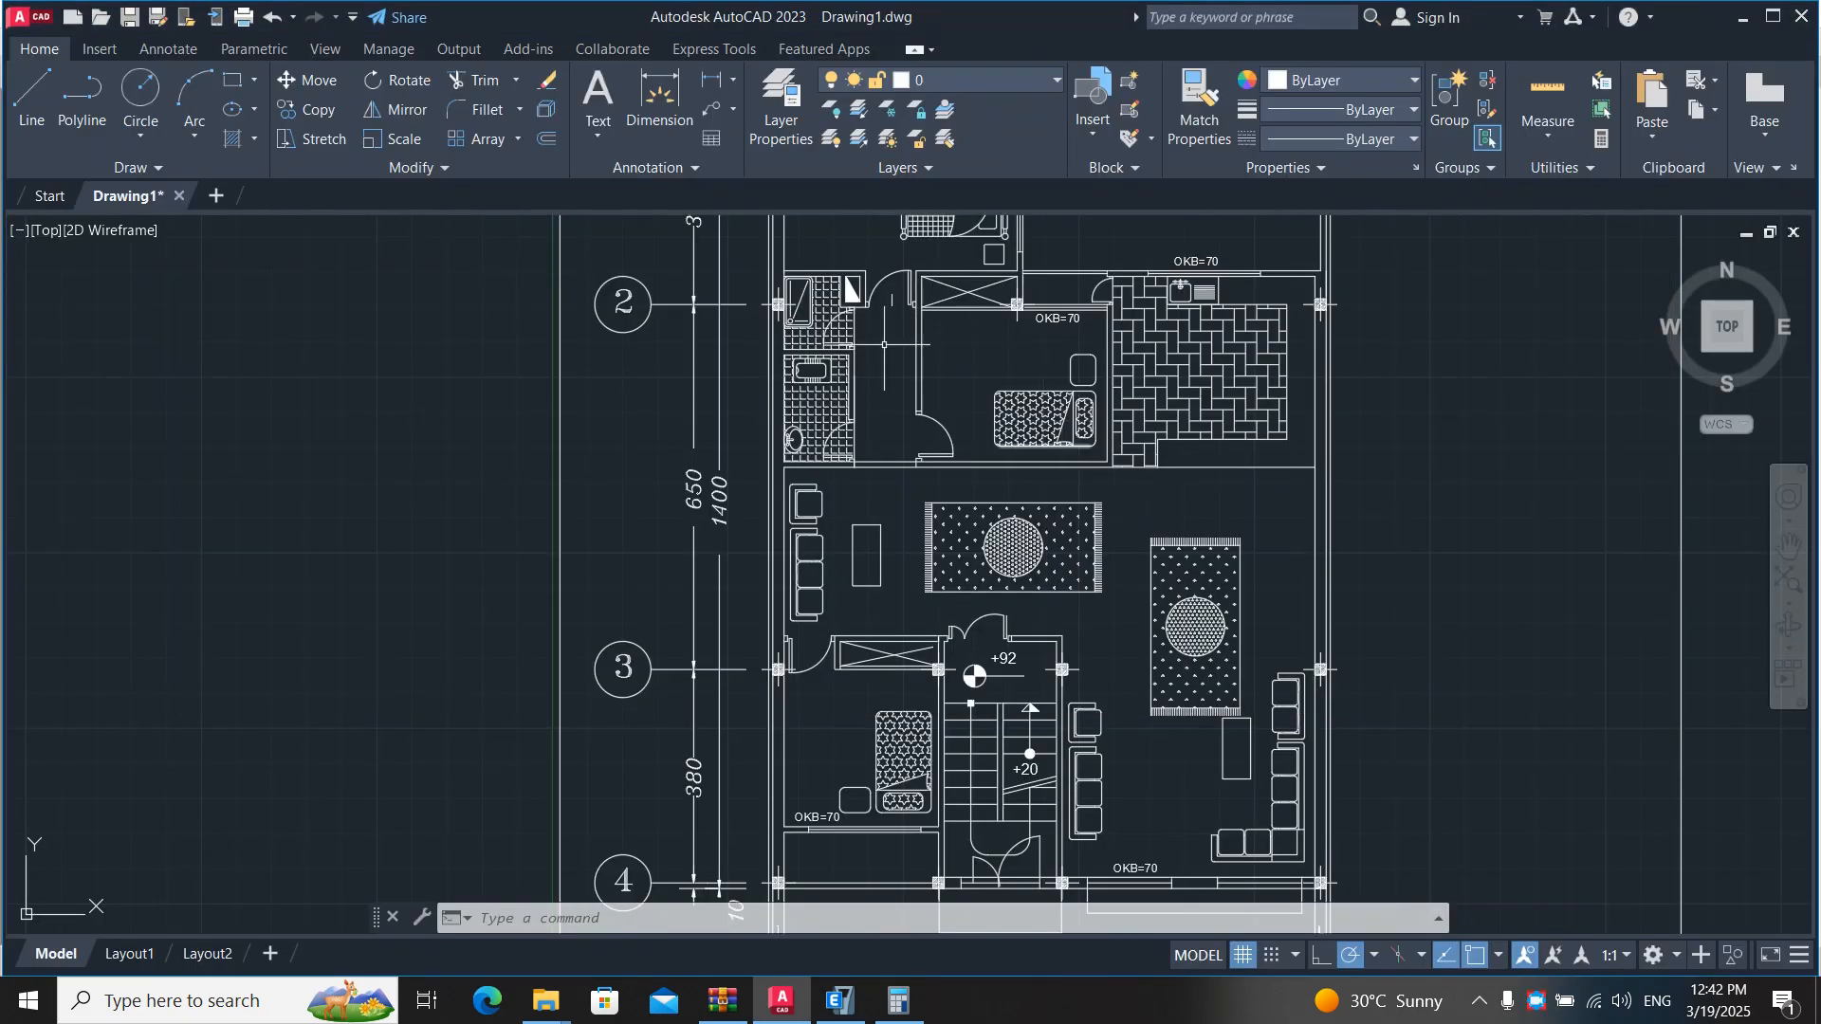
middle_drag(782, 424, 707, 731)
key(alt+Tab)
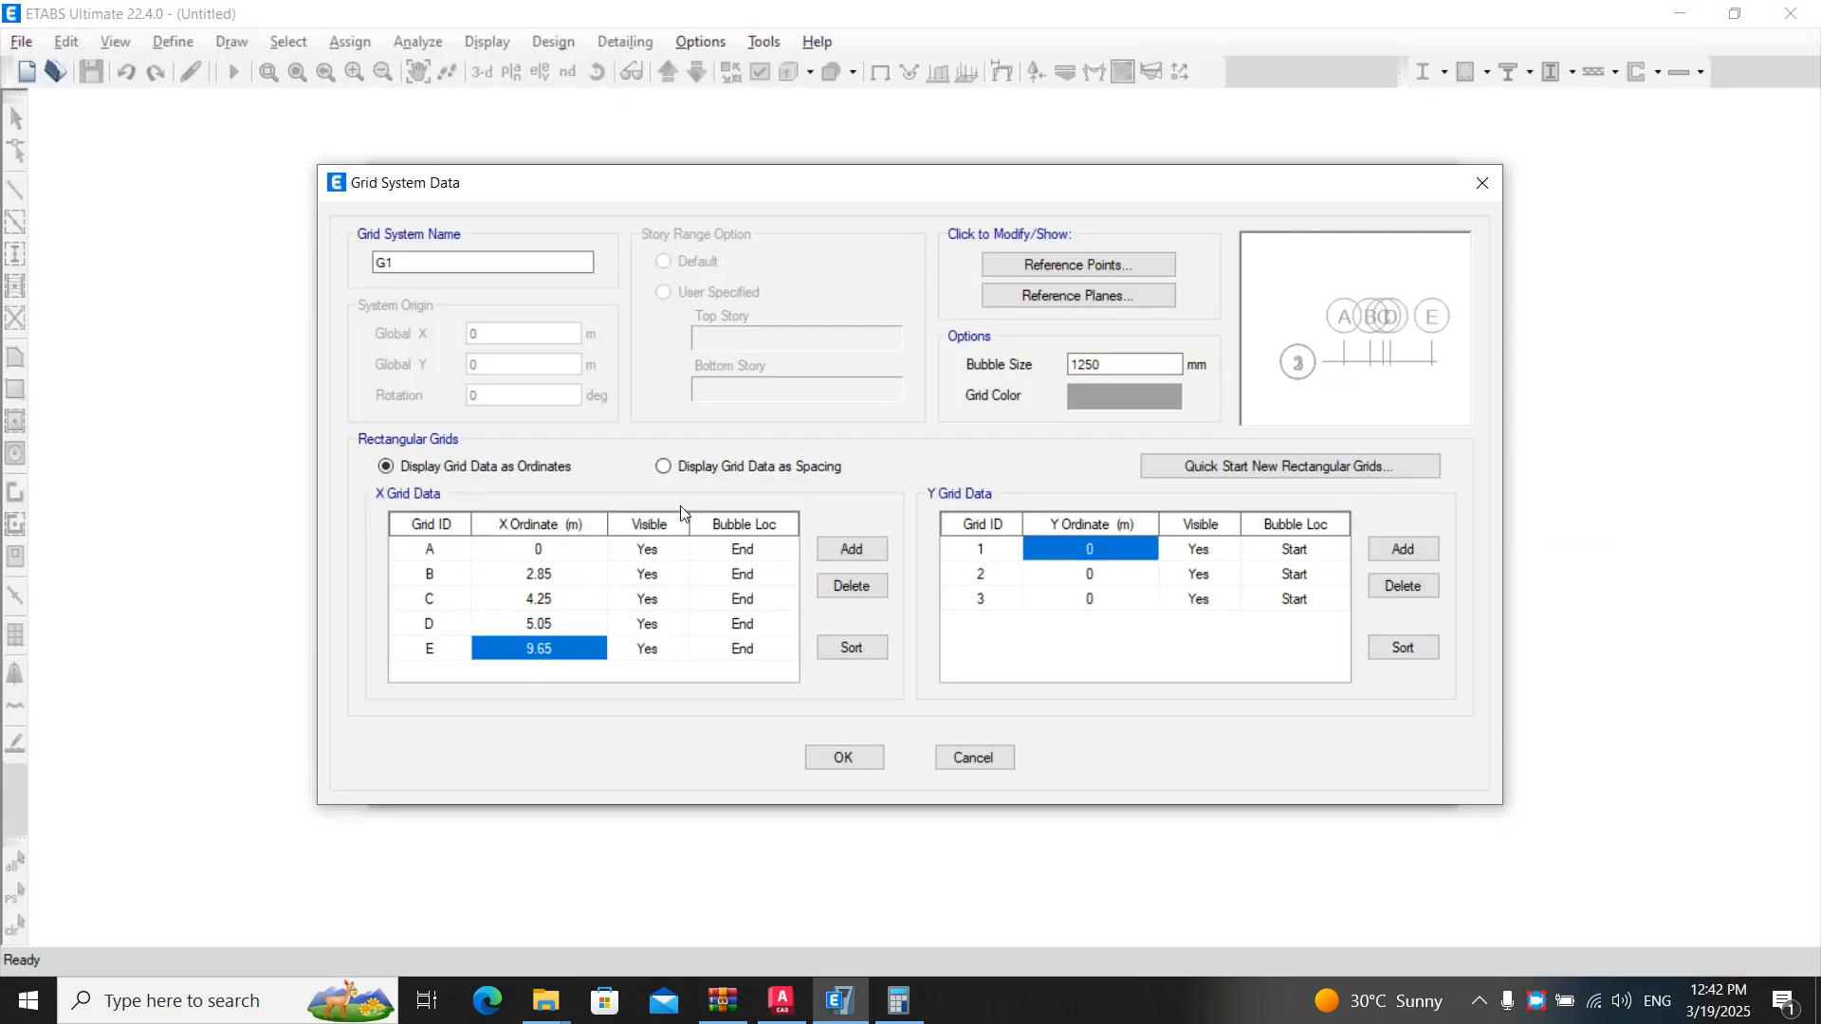
text(3.5)
key(Return)
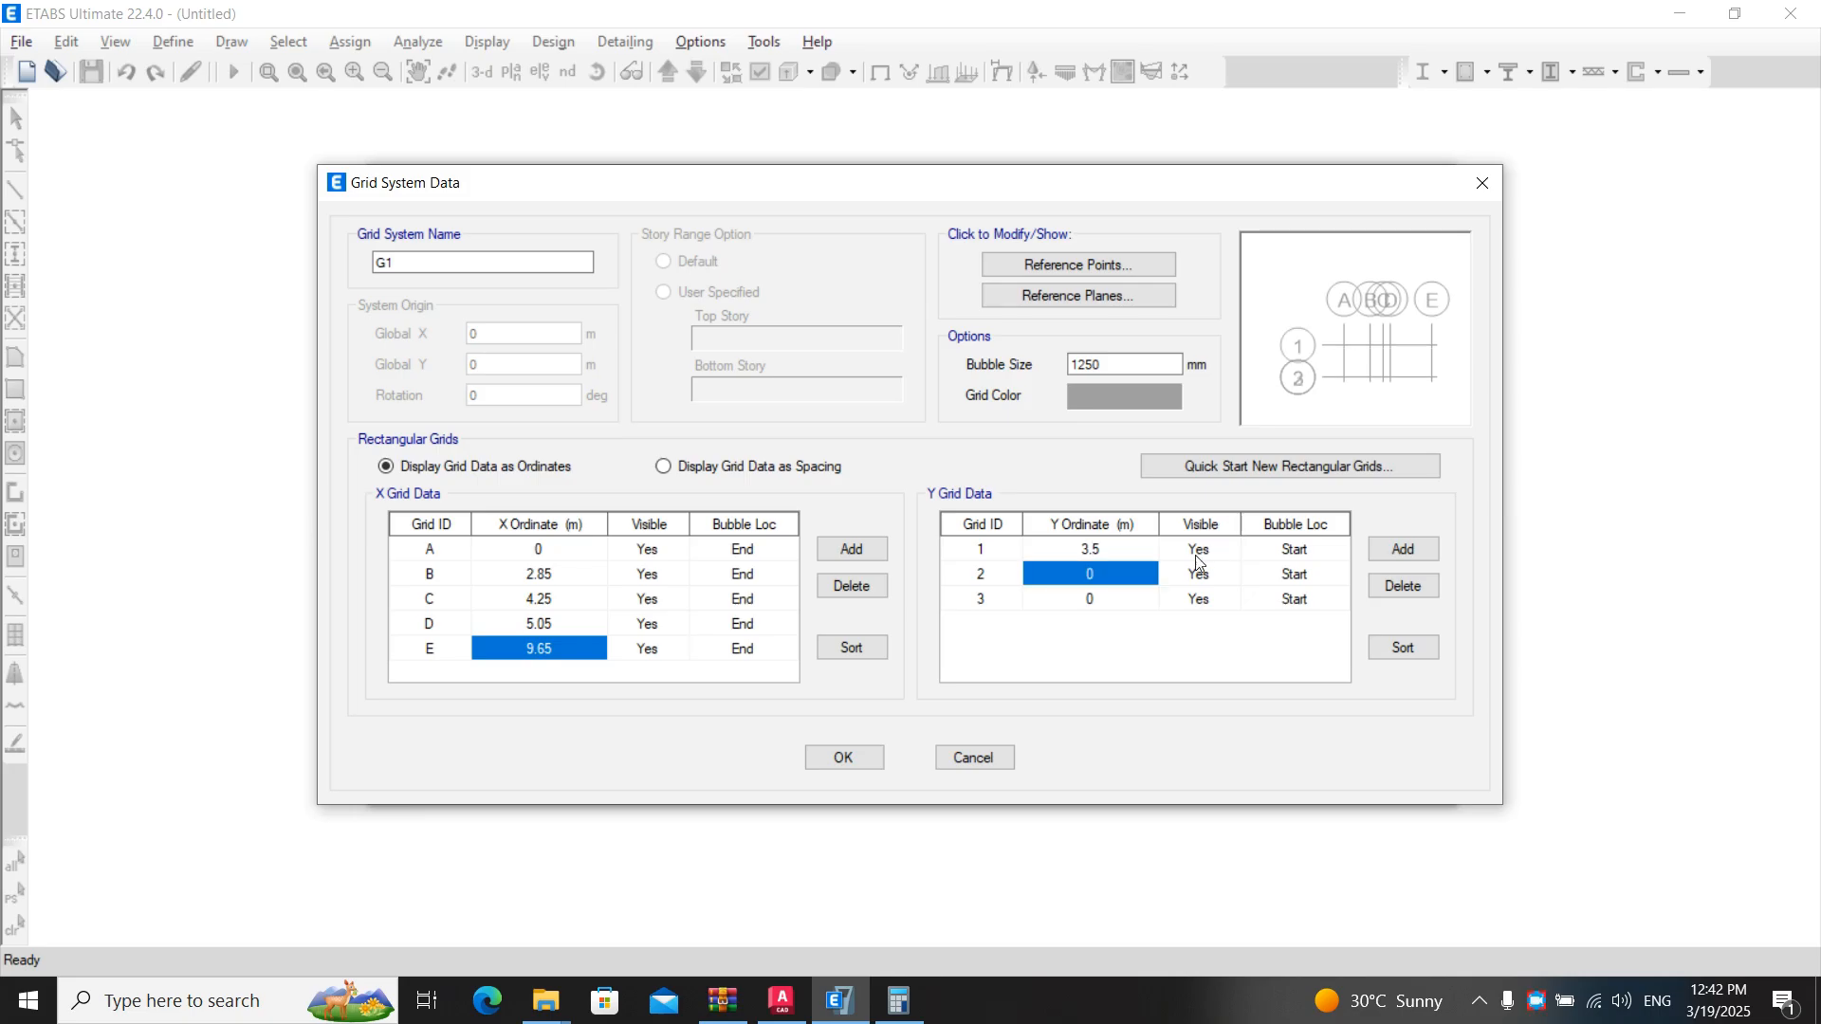
- Check the plan spacing in AutoCAD and set Y grid line 2's ordinate to 10 m
key(alt+Tab)
scroll(1309, 578, up, 3)
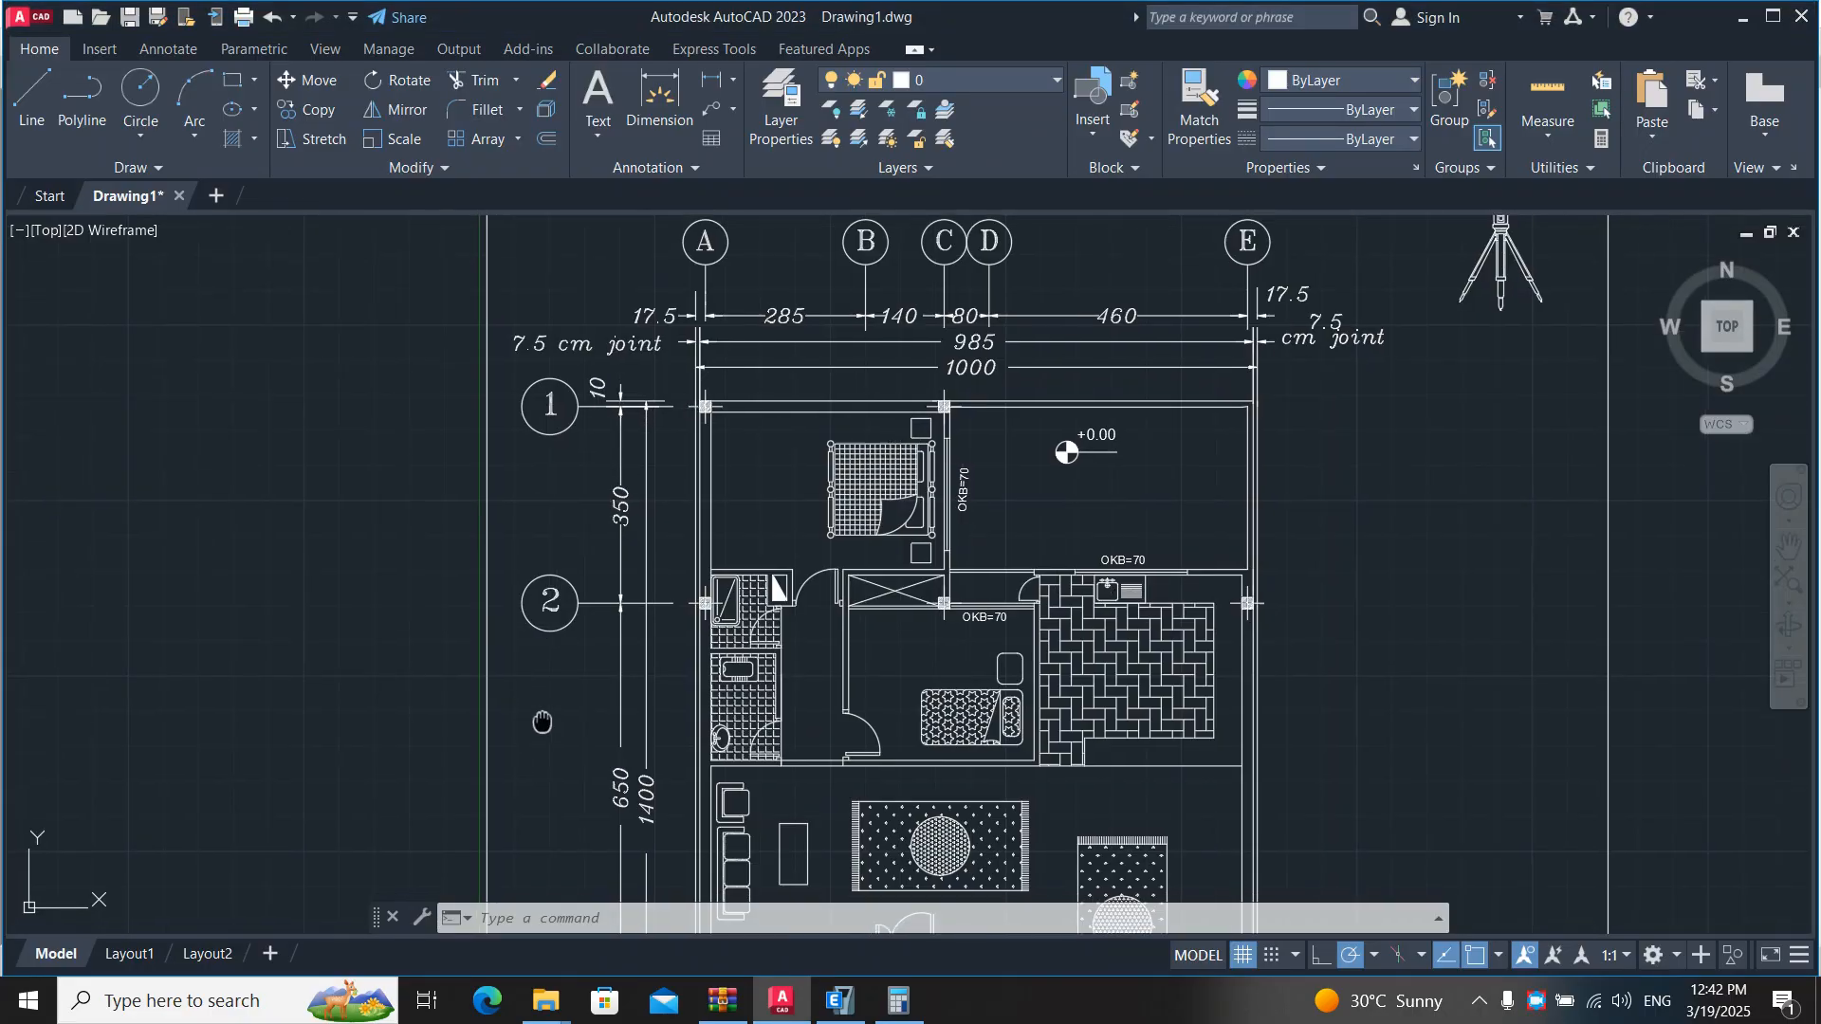
key(alt+Tab)
text(10)
key(Return)
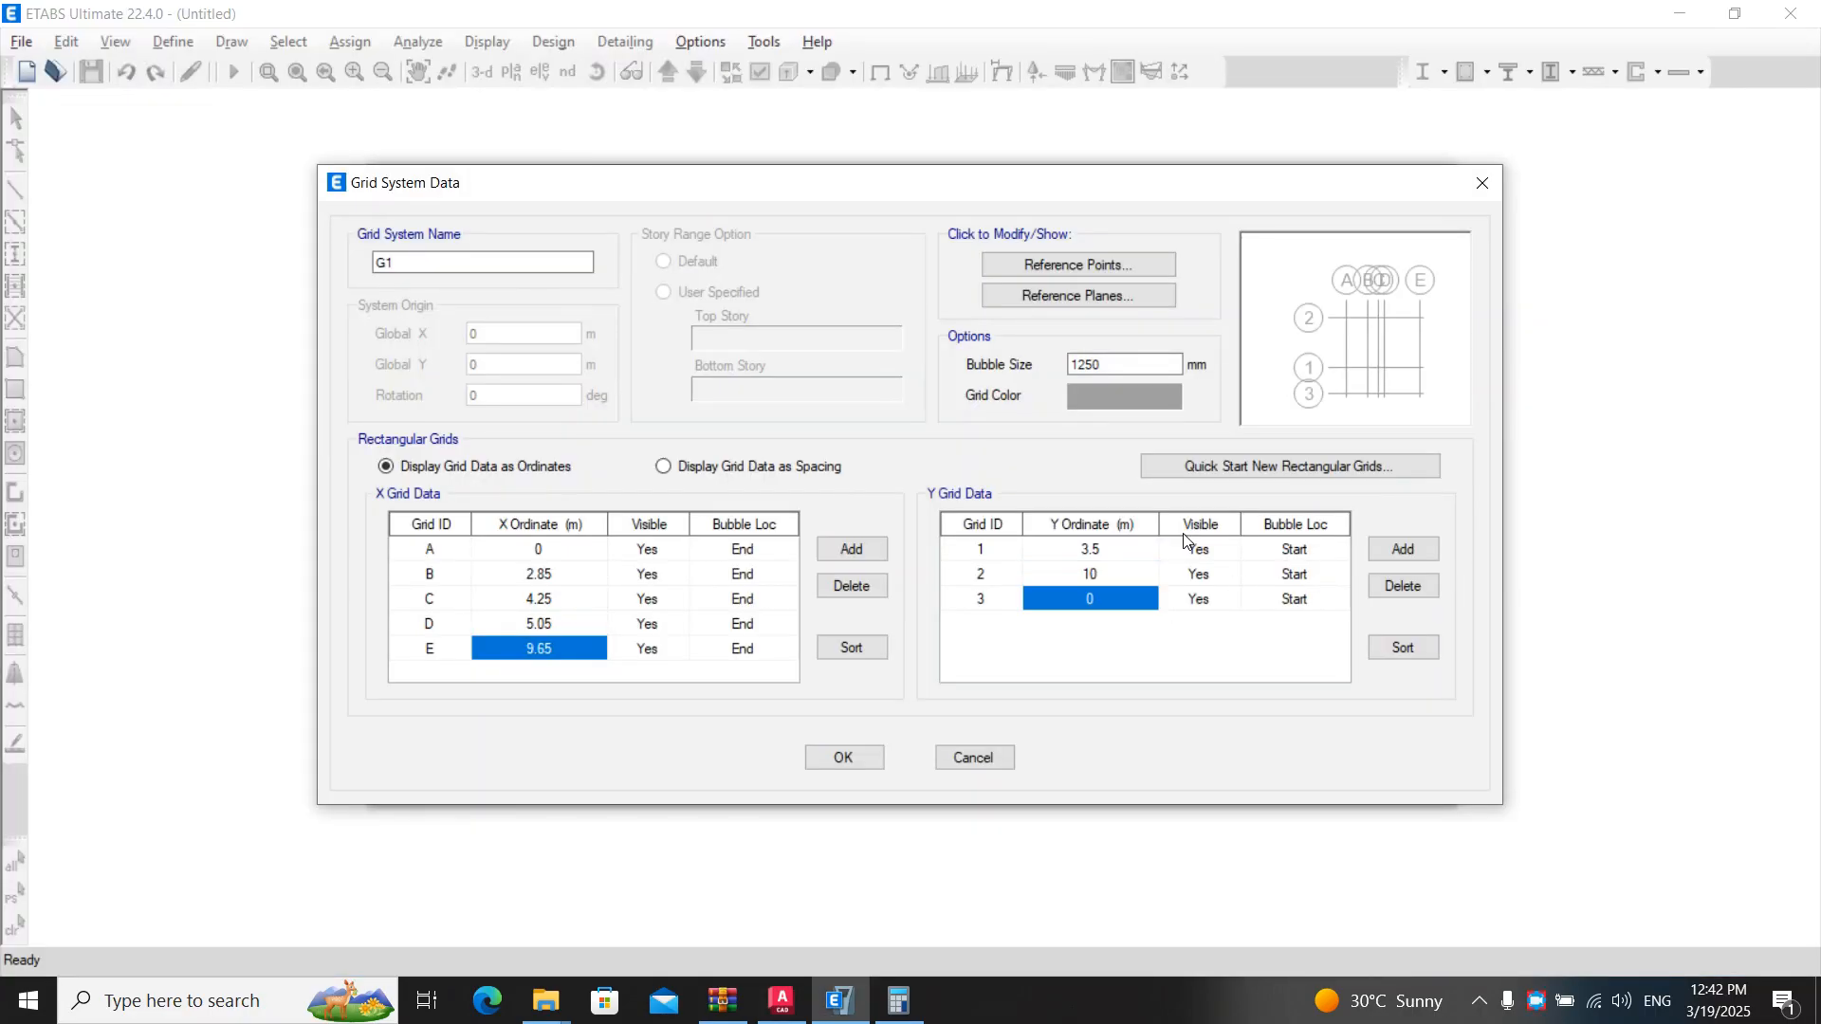
- Check the plan in AutoCAD and set Y grid line 3's ordinate to 13.8 m
key(alt+Tab)
mouse_move(520, 639)
middle_down()
mouse_move(684, 305)
mouse_move(674, 488)
mouse_move(663, 504)
mouse_move(608, 235)
middle_up()
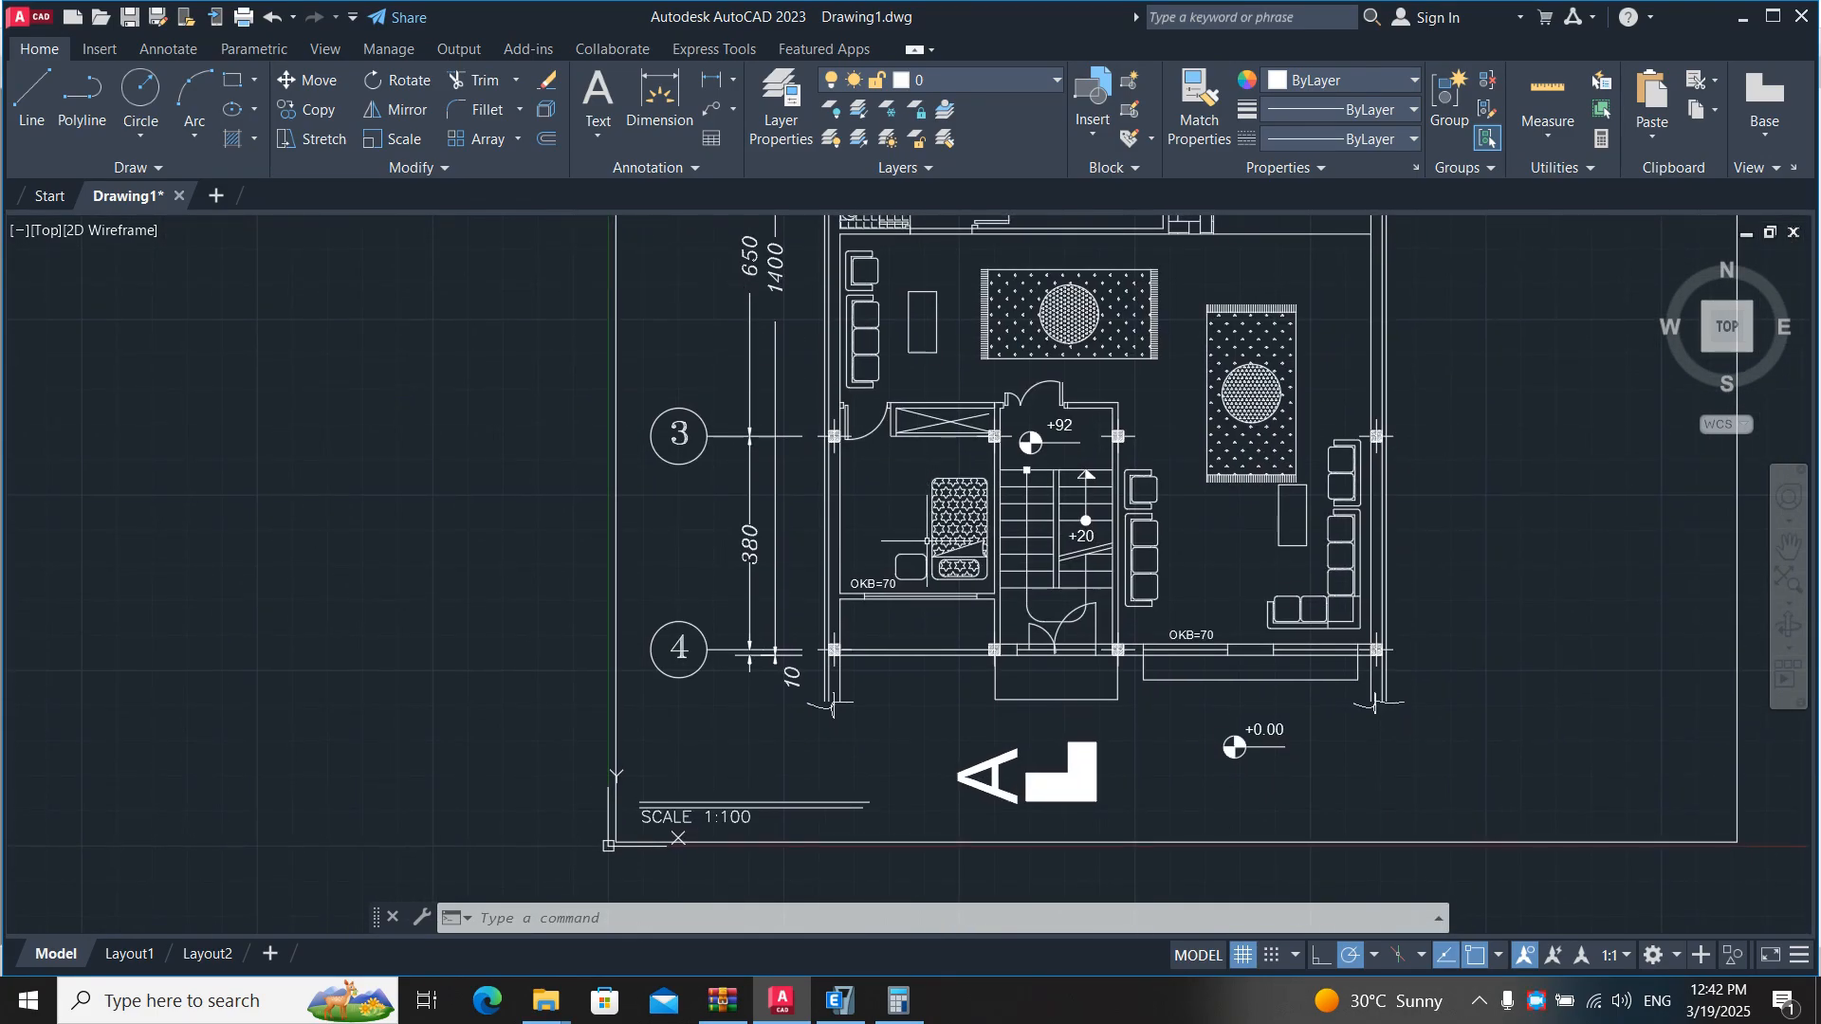
key(alt+Tab)
text(13.8)
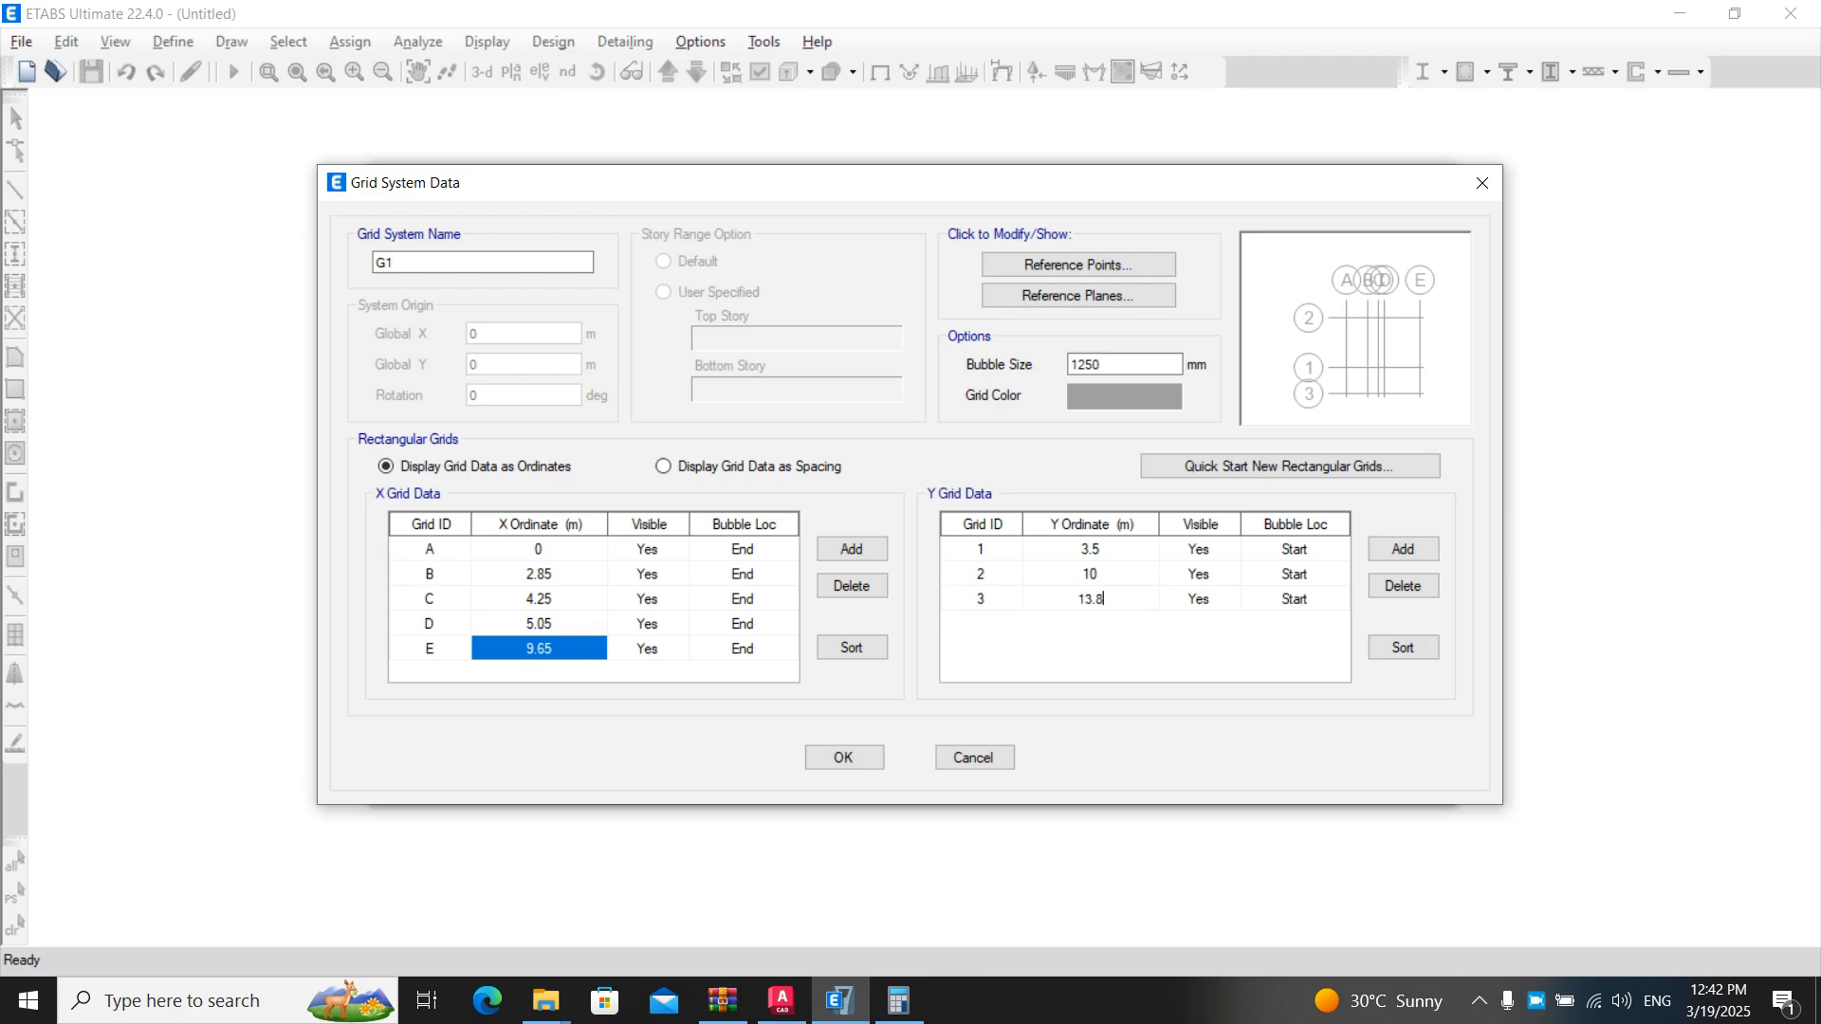
key(Return)
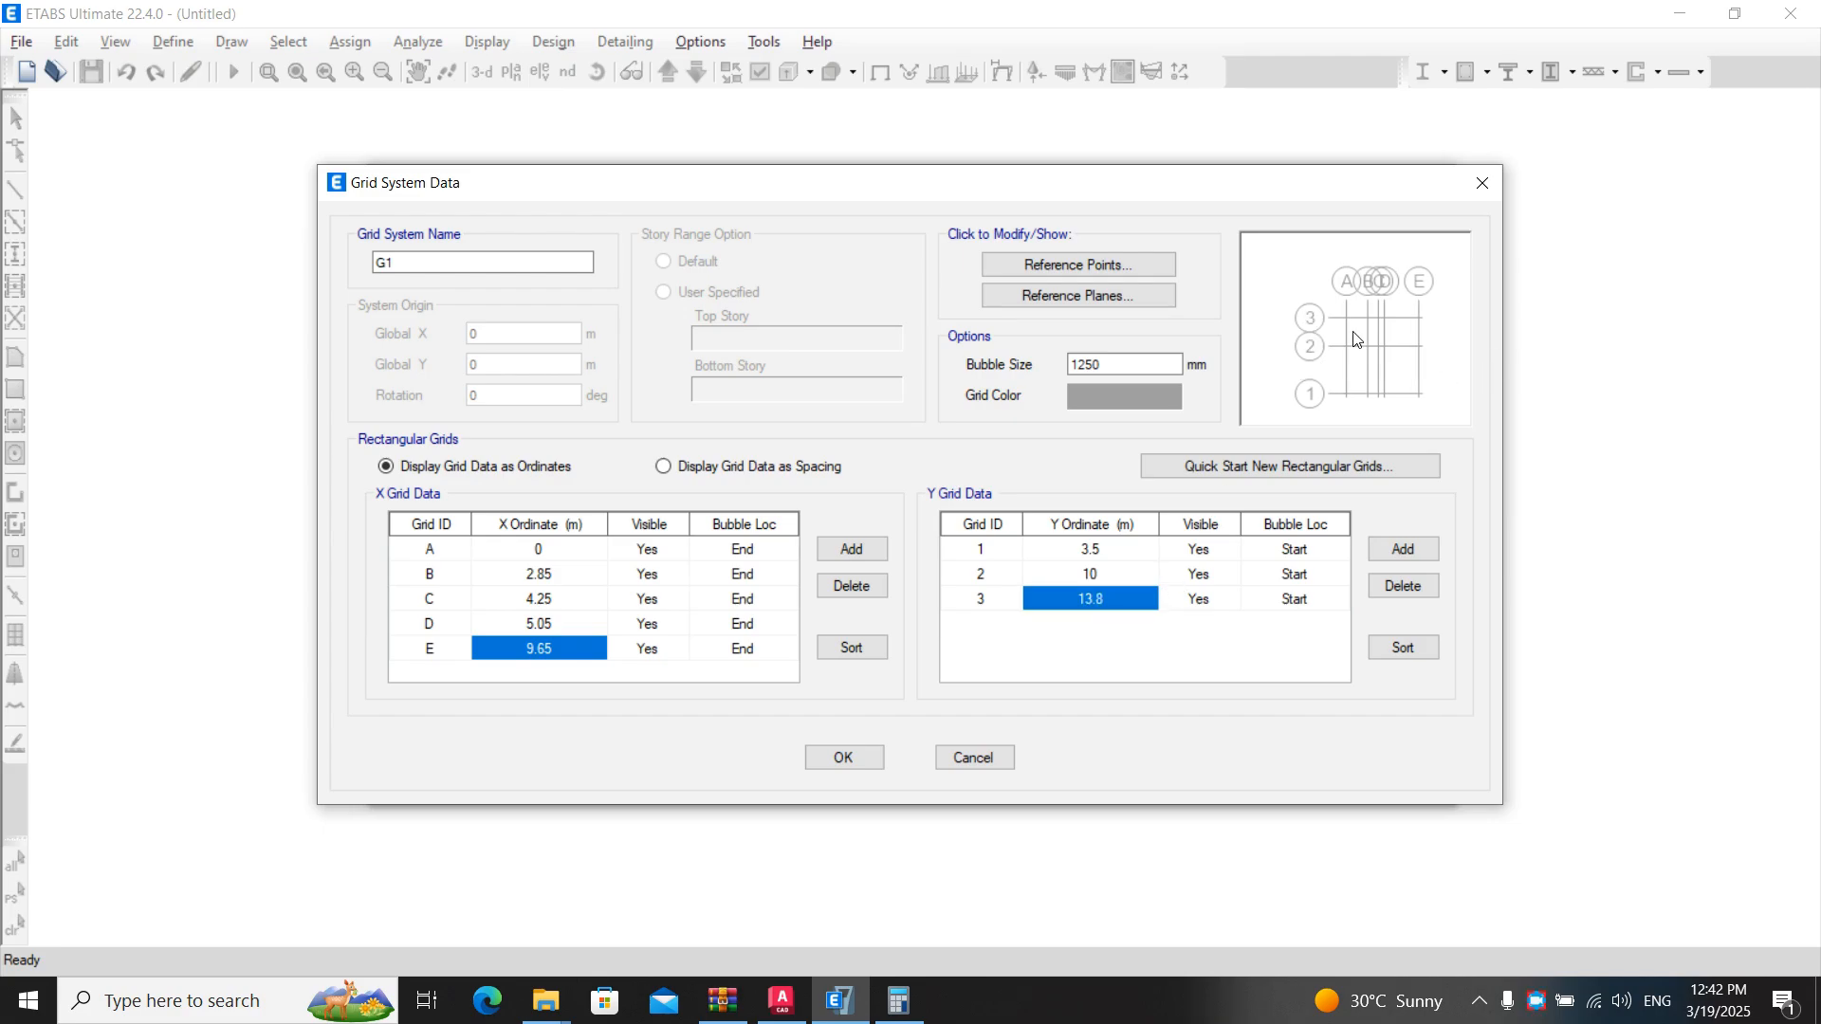
- Add a fourth Y grid line and set its ordinate to 0
click(1405, 549)
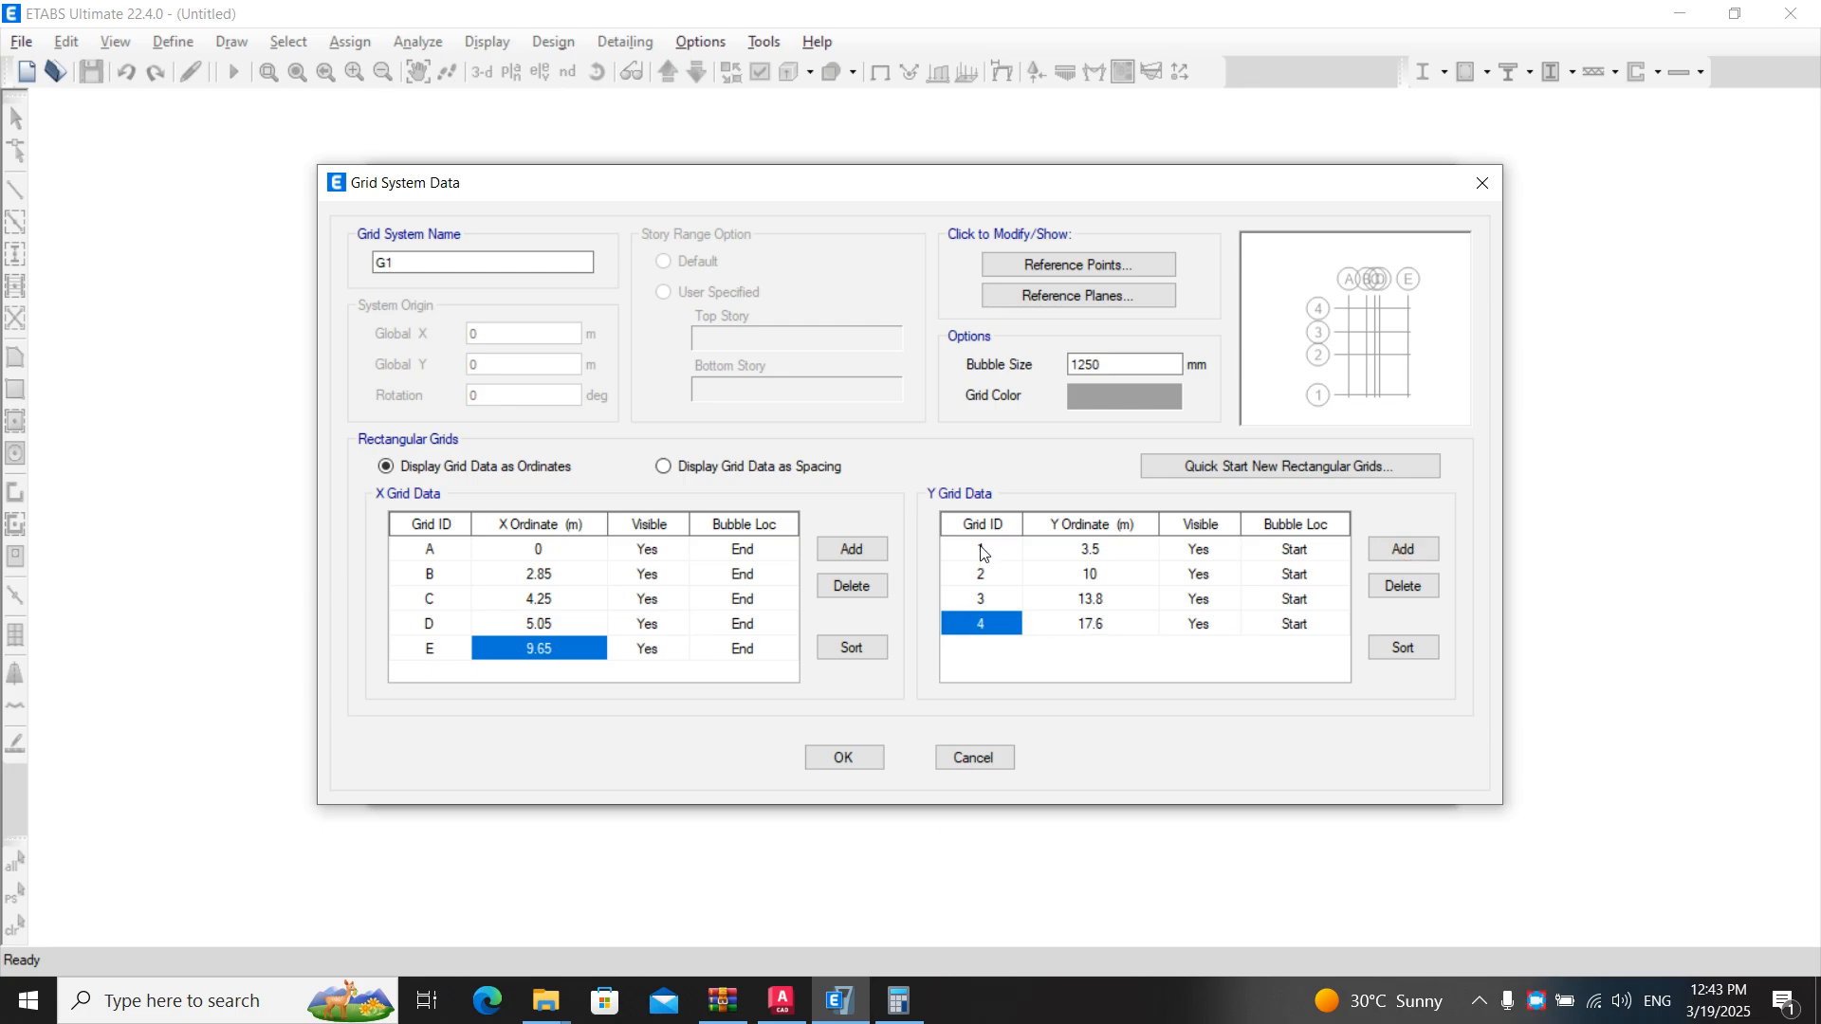
click(1091, 626)
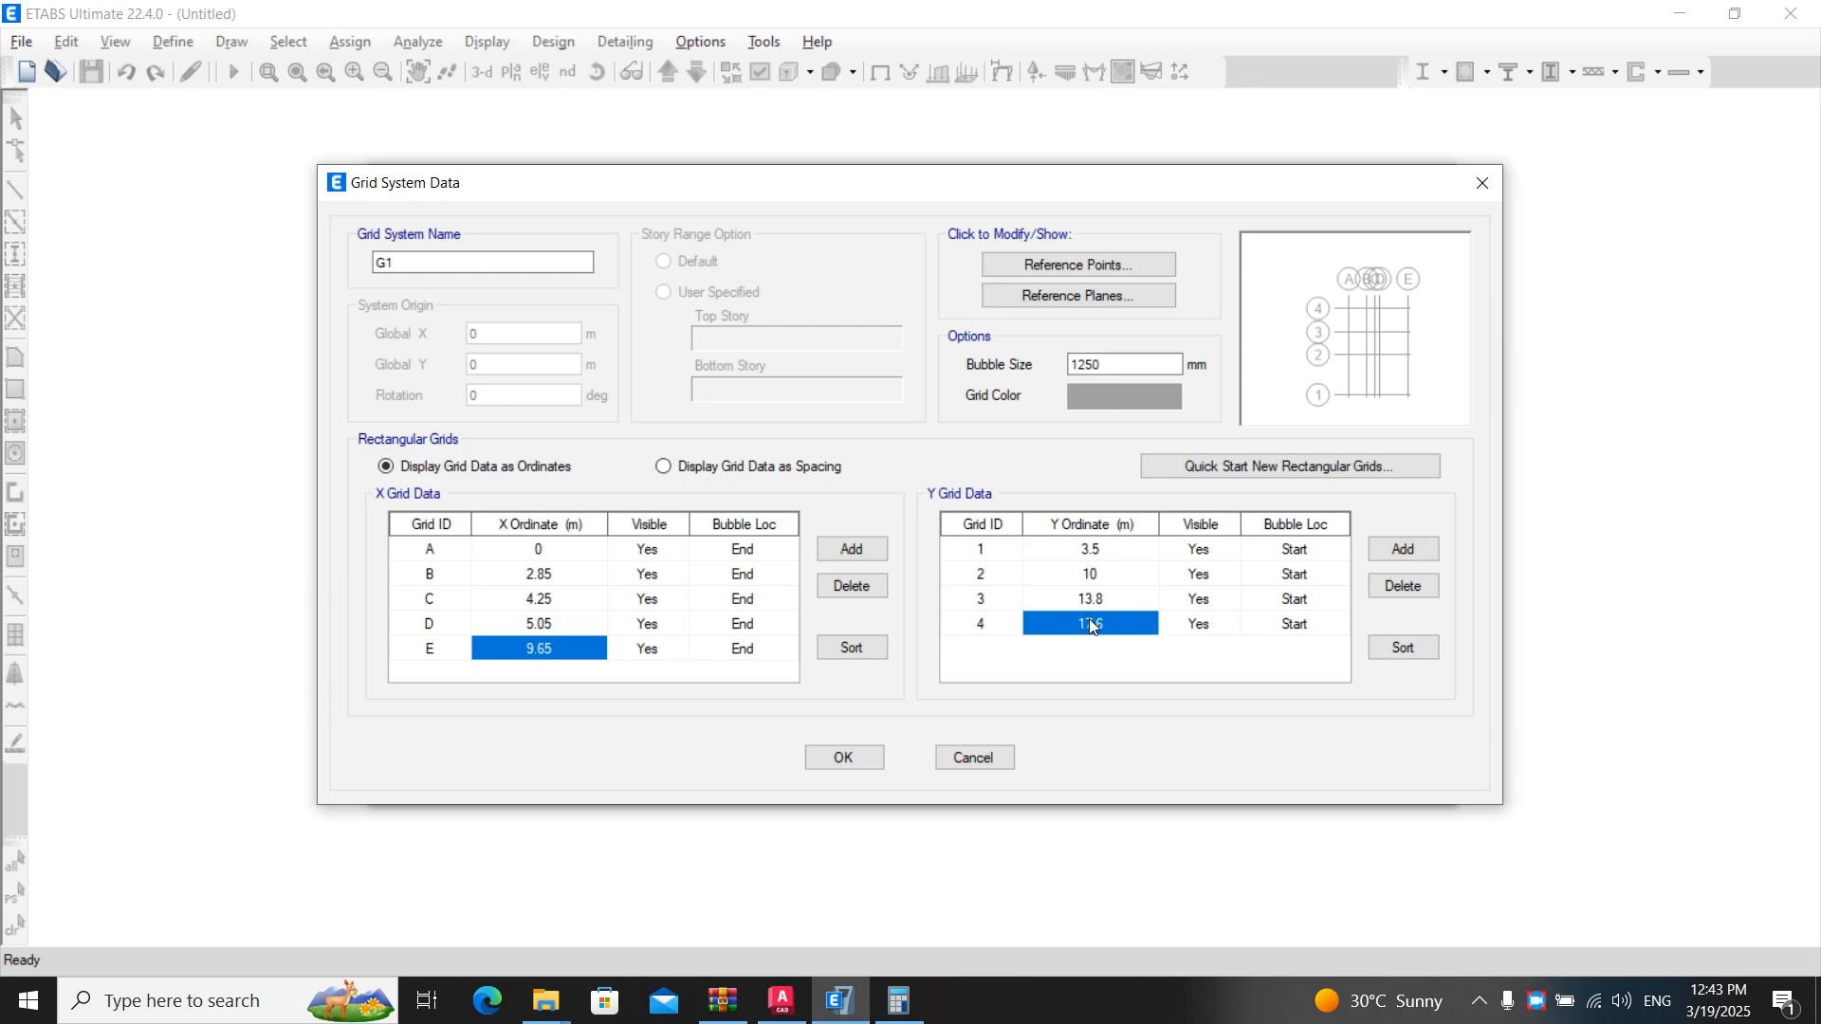
text(0)
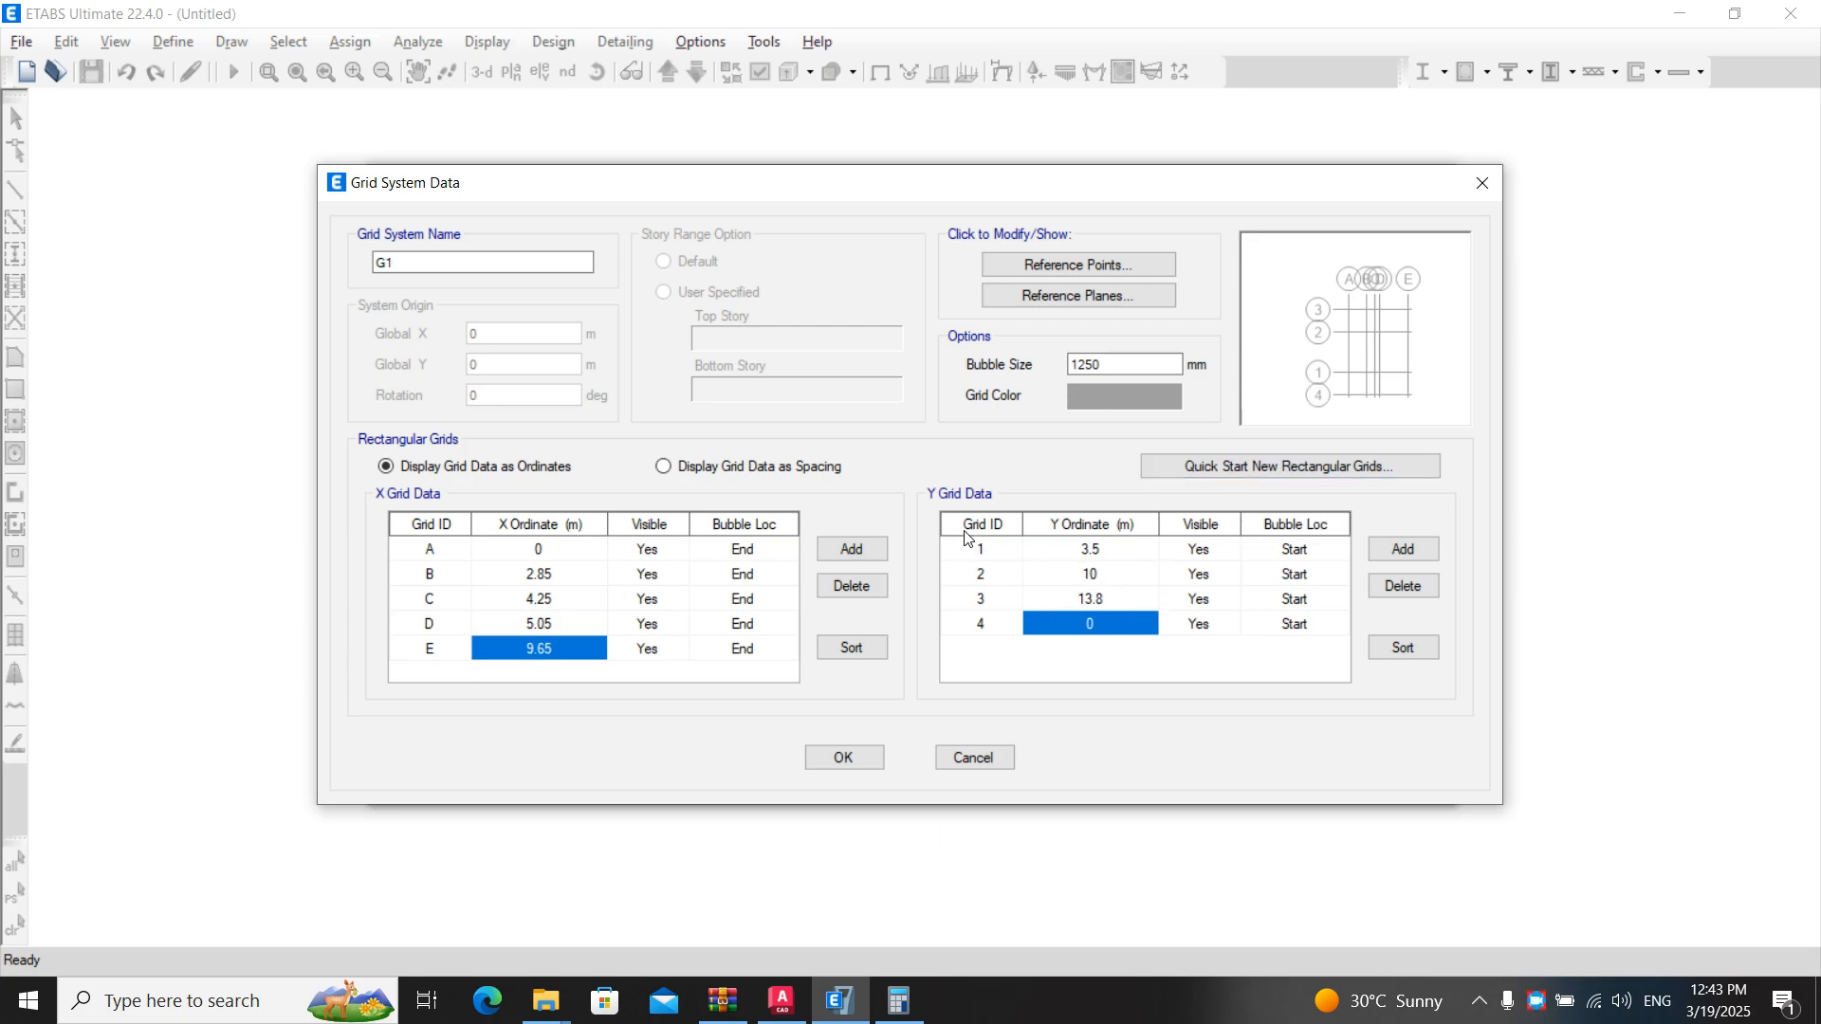
- Relabel the Y grid lines in table order as 4, 3, 2 and 1
click(974, 552)
text(4)
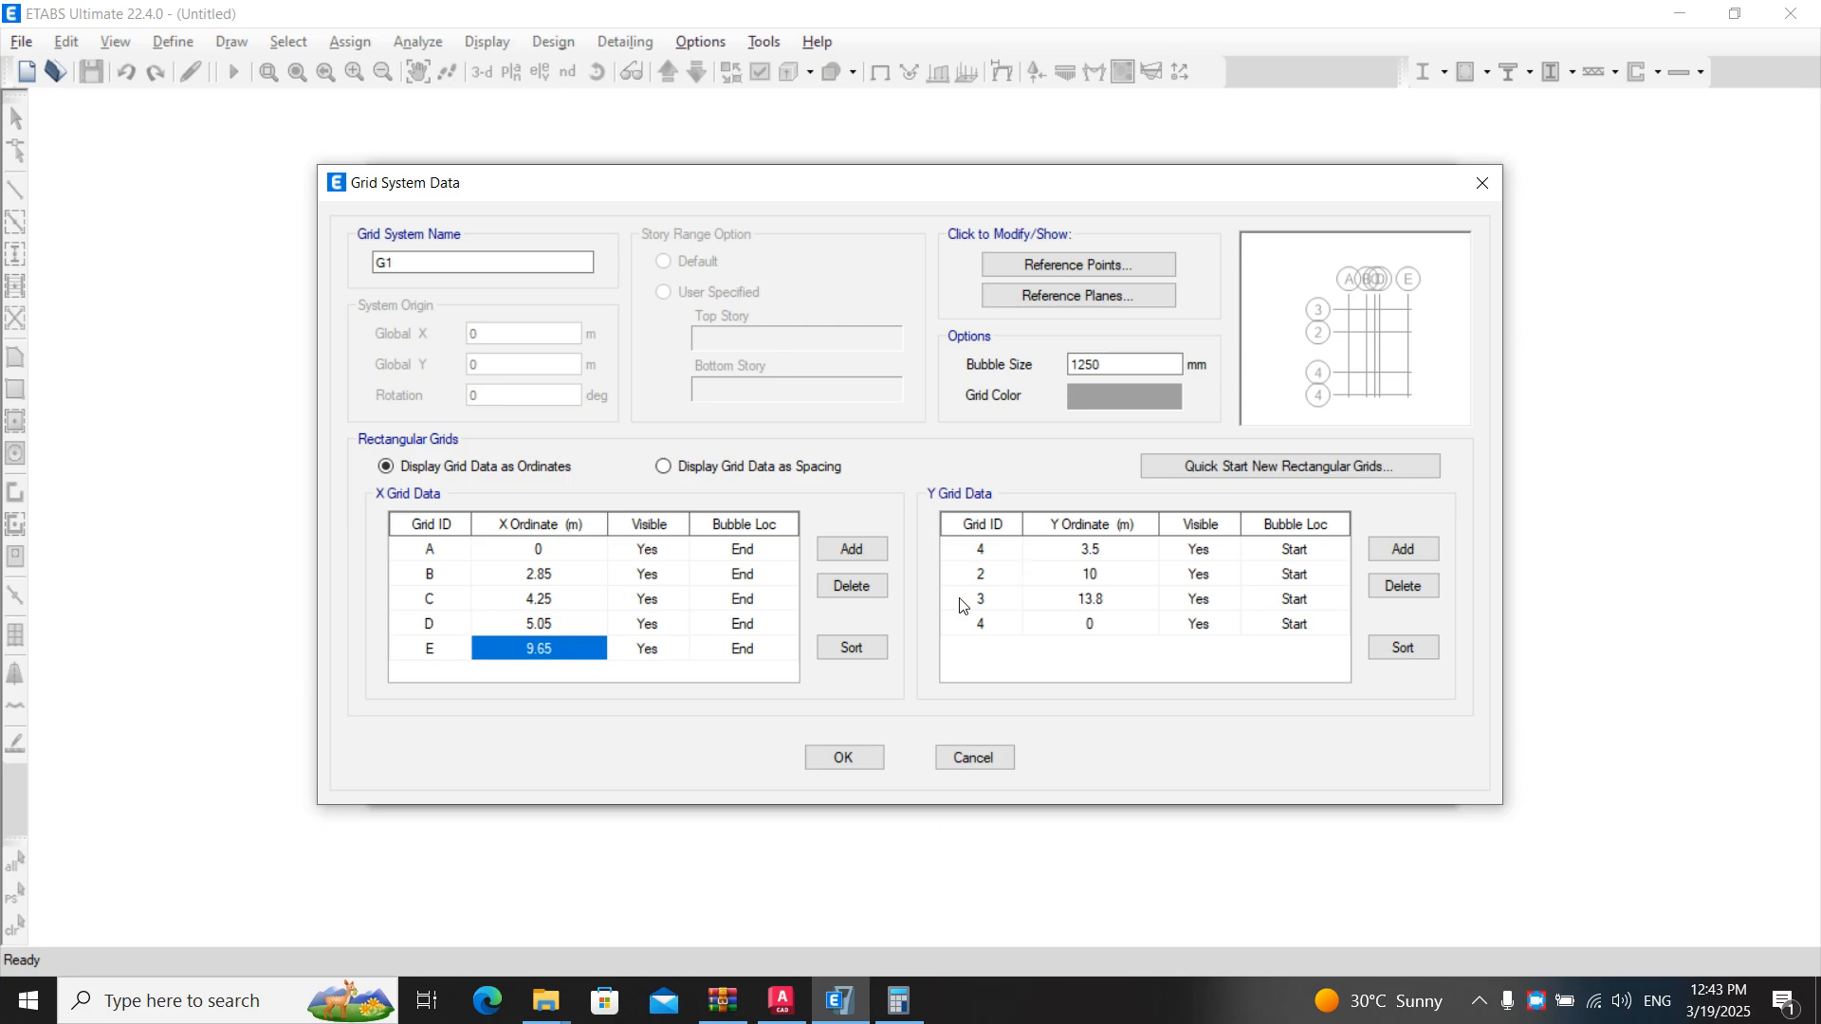
key(Return)
text(1)
text(3)
key(Return)
text(02)
key(Return)
text(1)
key(Return)
- Set the first Y grid row's ordinate to 0 and the last row's ordinate to 3.5 m
click(1013, 549)
click(1091, 552)
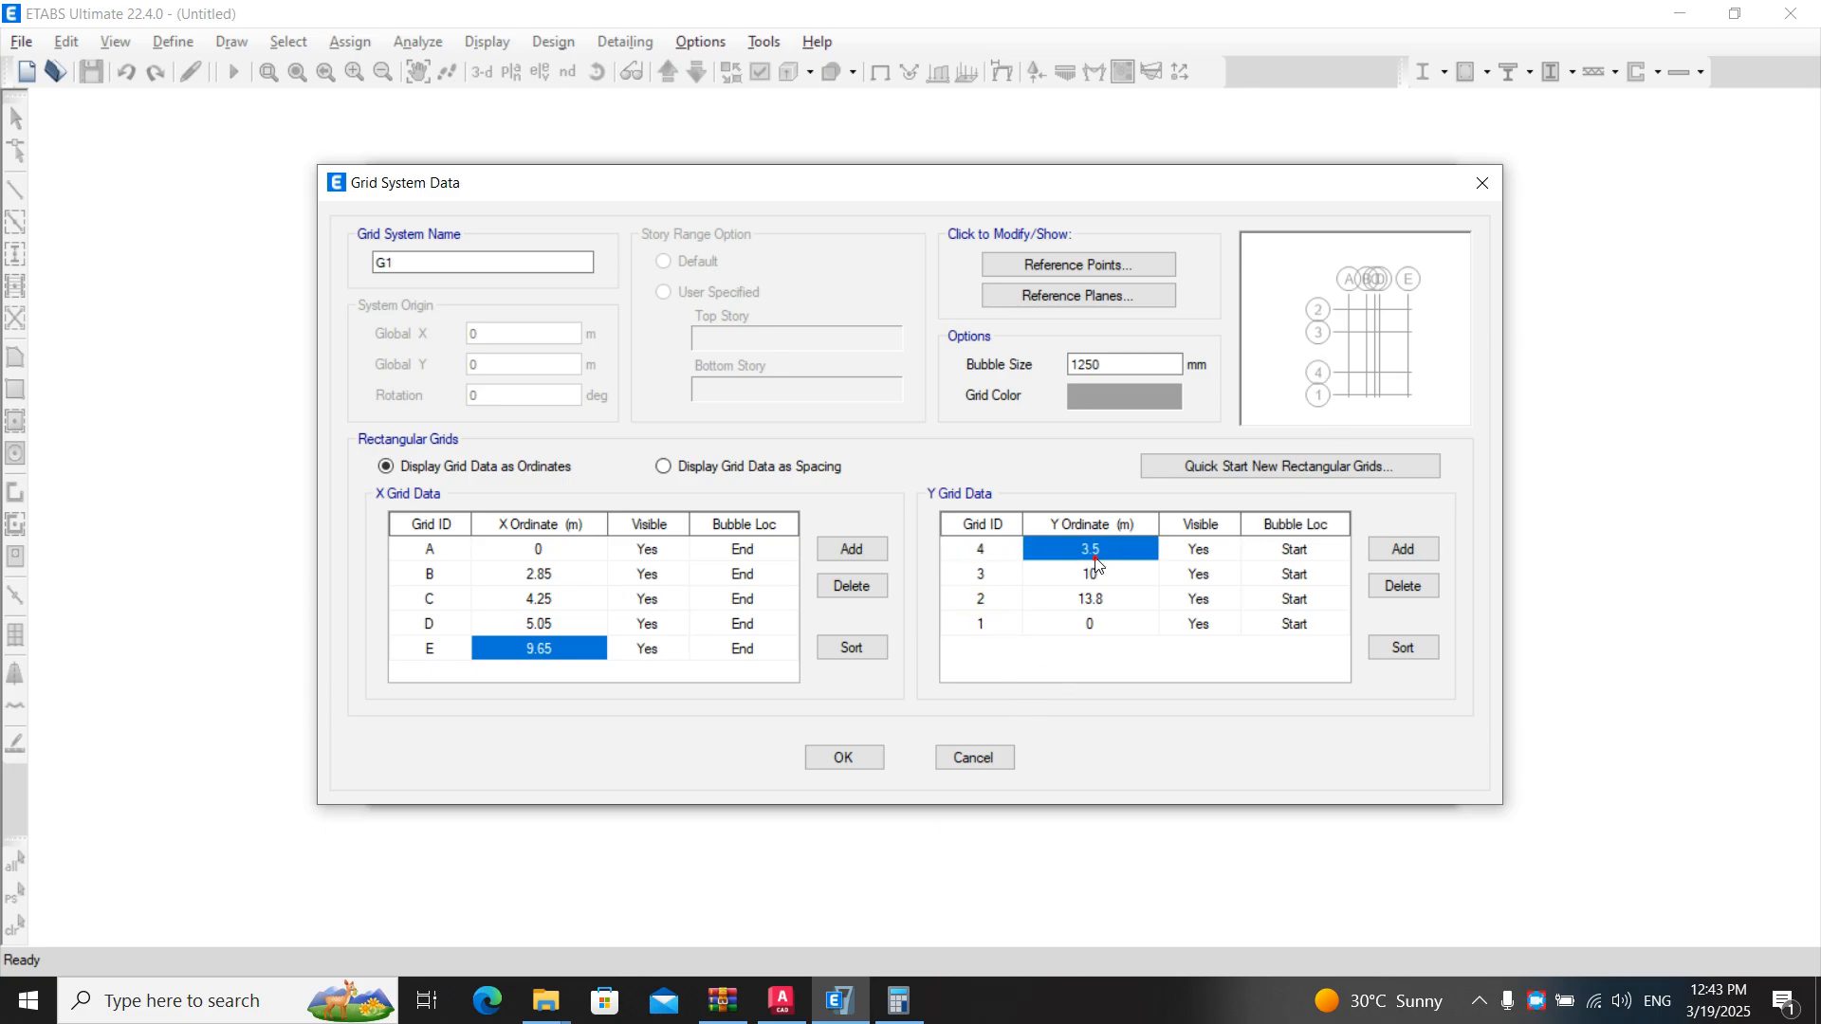
text(0)
key(Return)
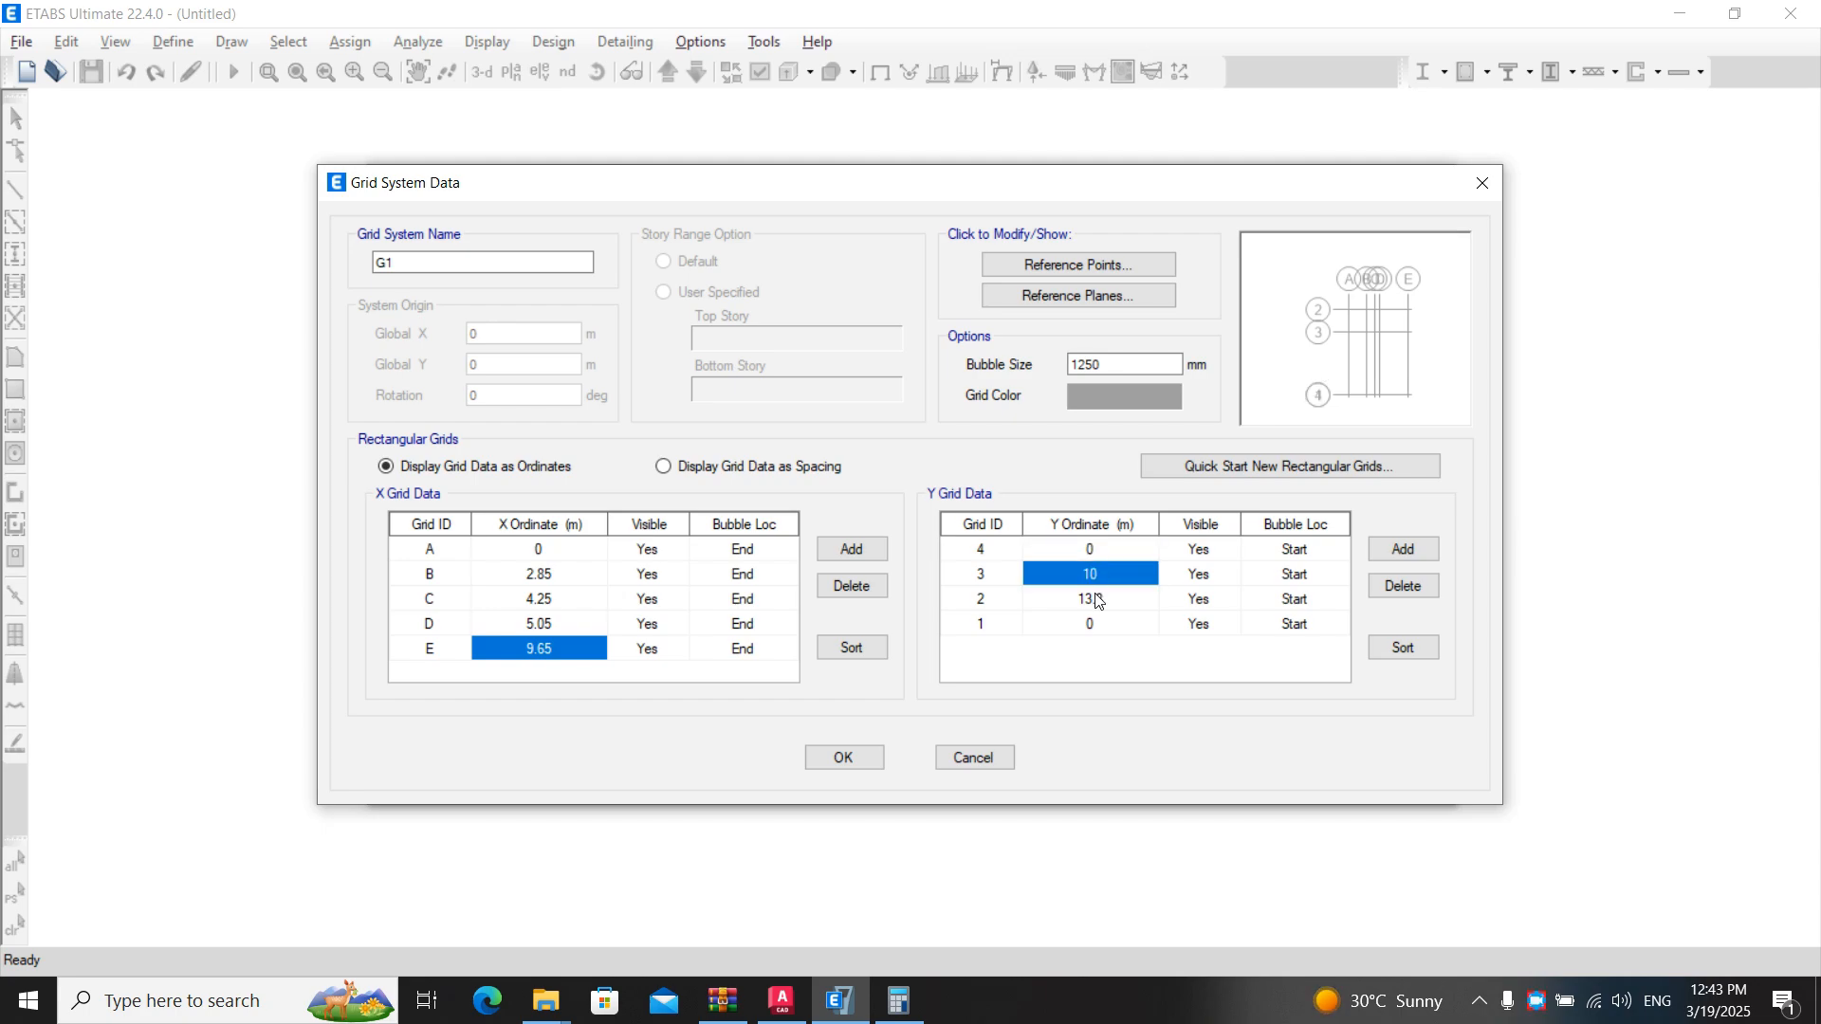
click(1091, 623)
text(3.5)
key(Return)
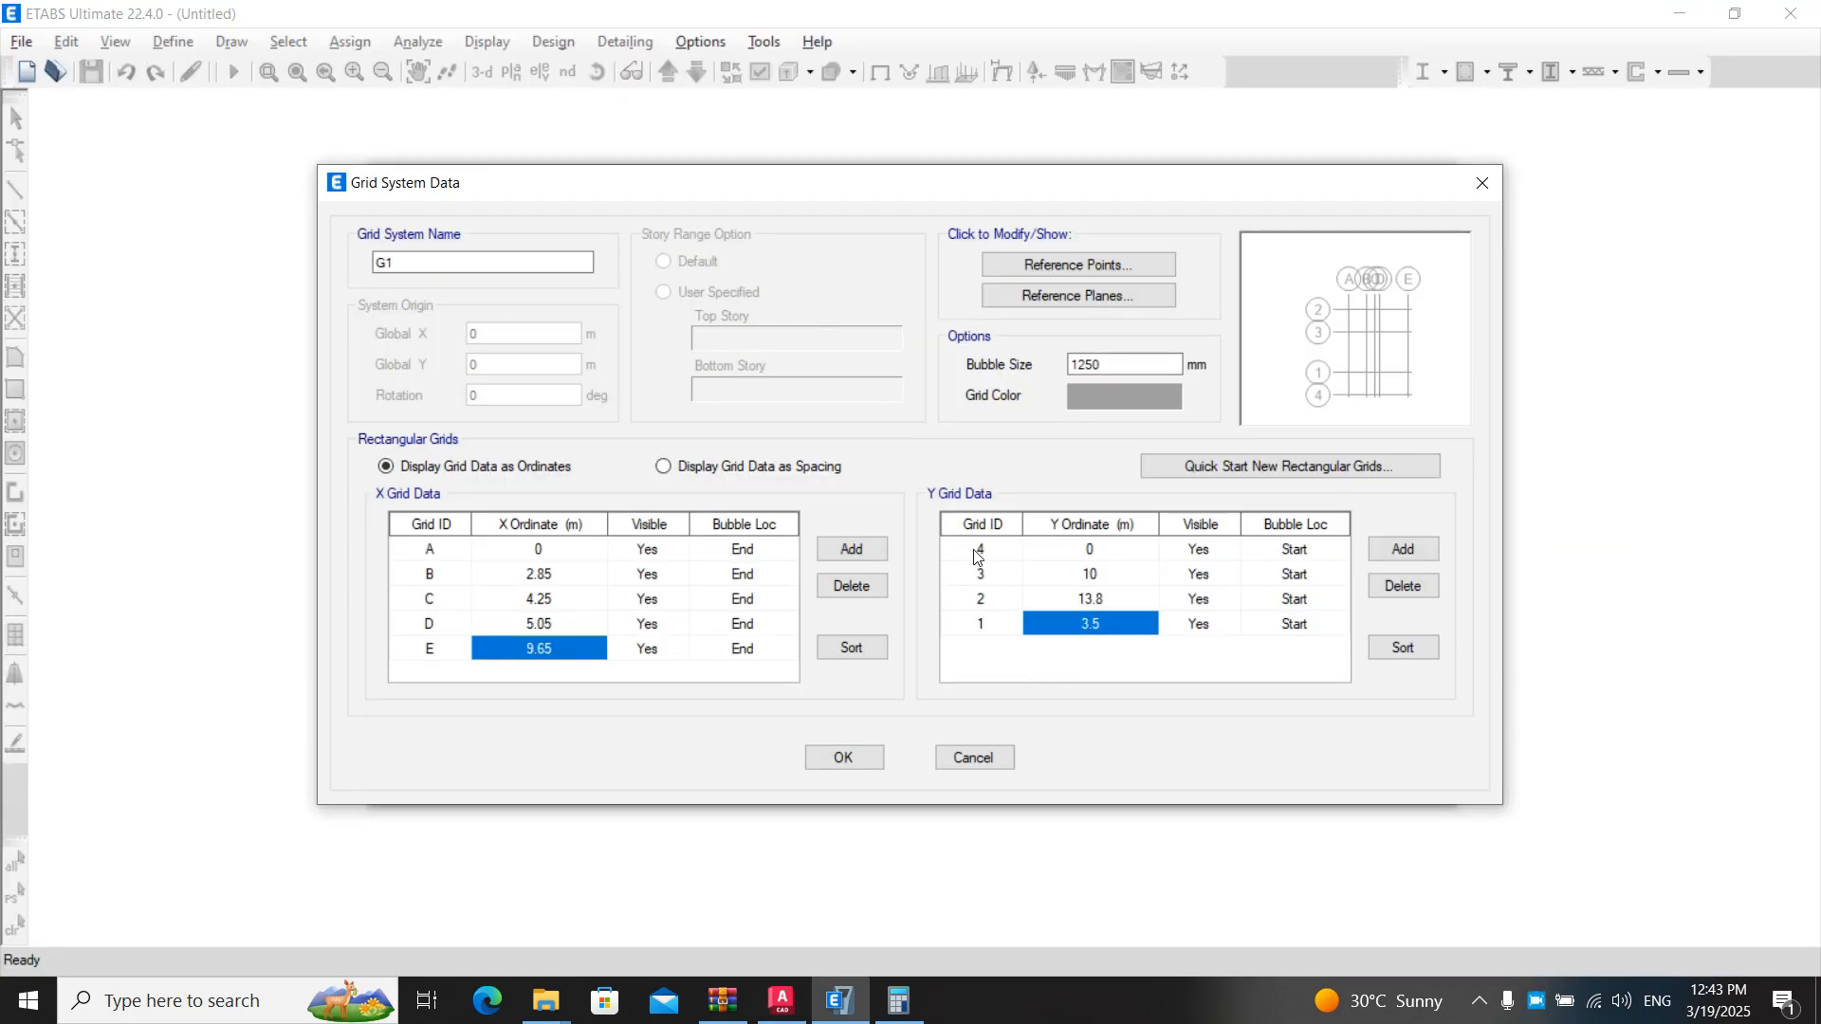
- Relabel the Y grid lines in table order as 44, 55, 66 and 88
click(977, 551)
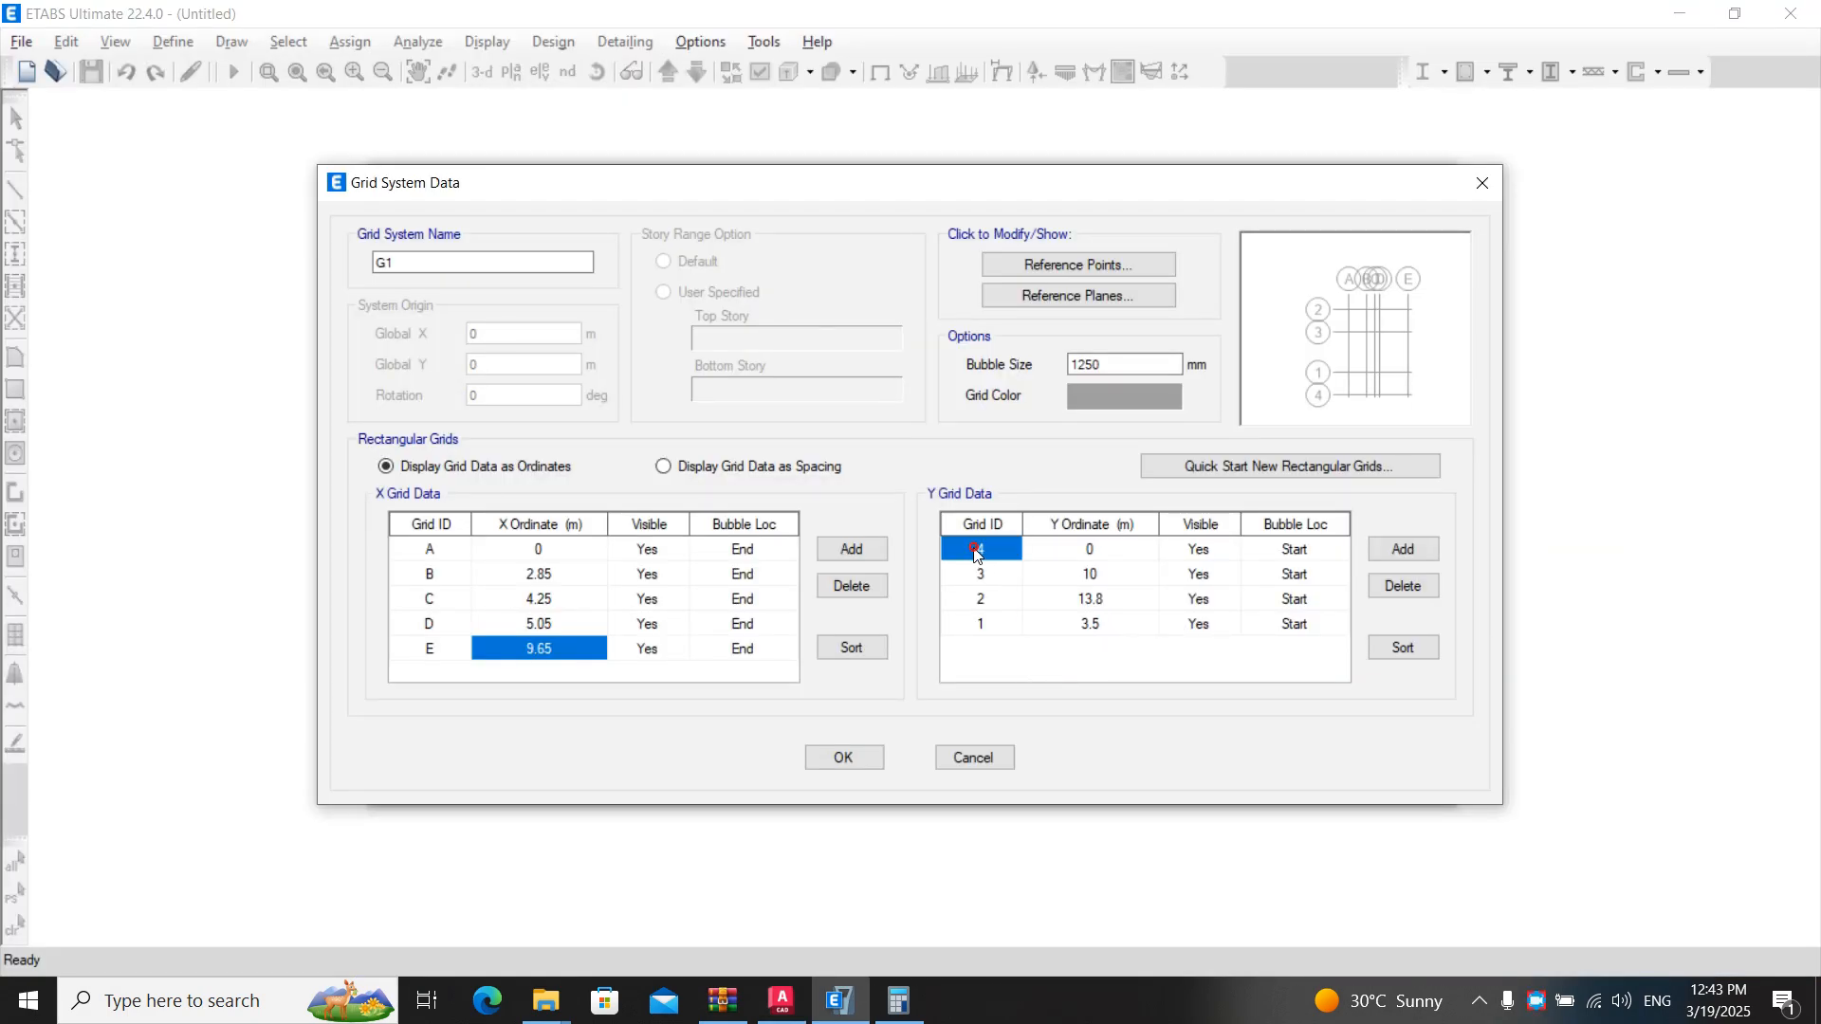
text(44)
click(975, 577)
text(44)
click(983, 597)
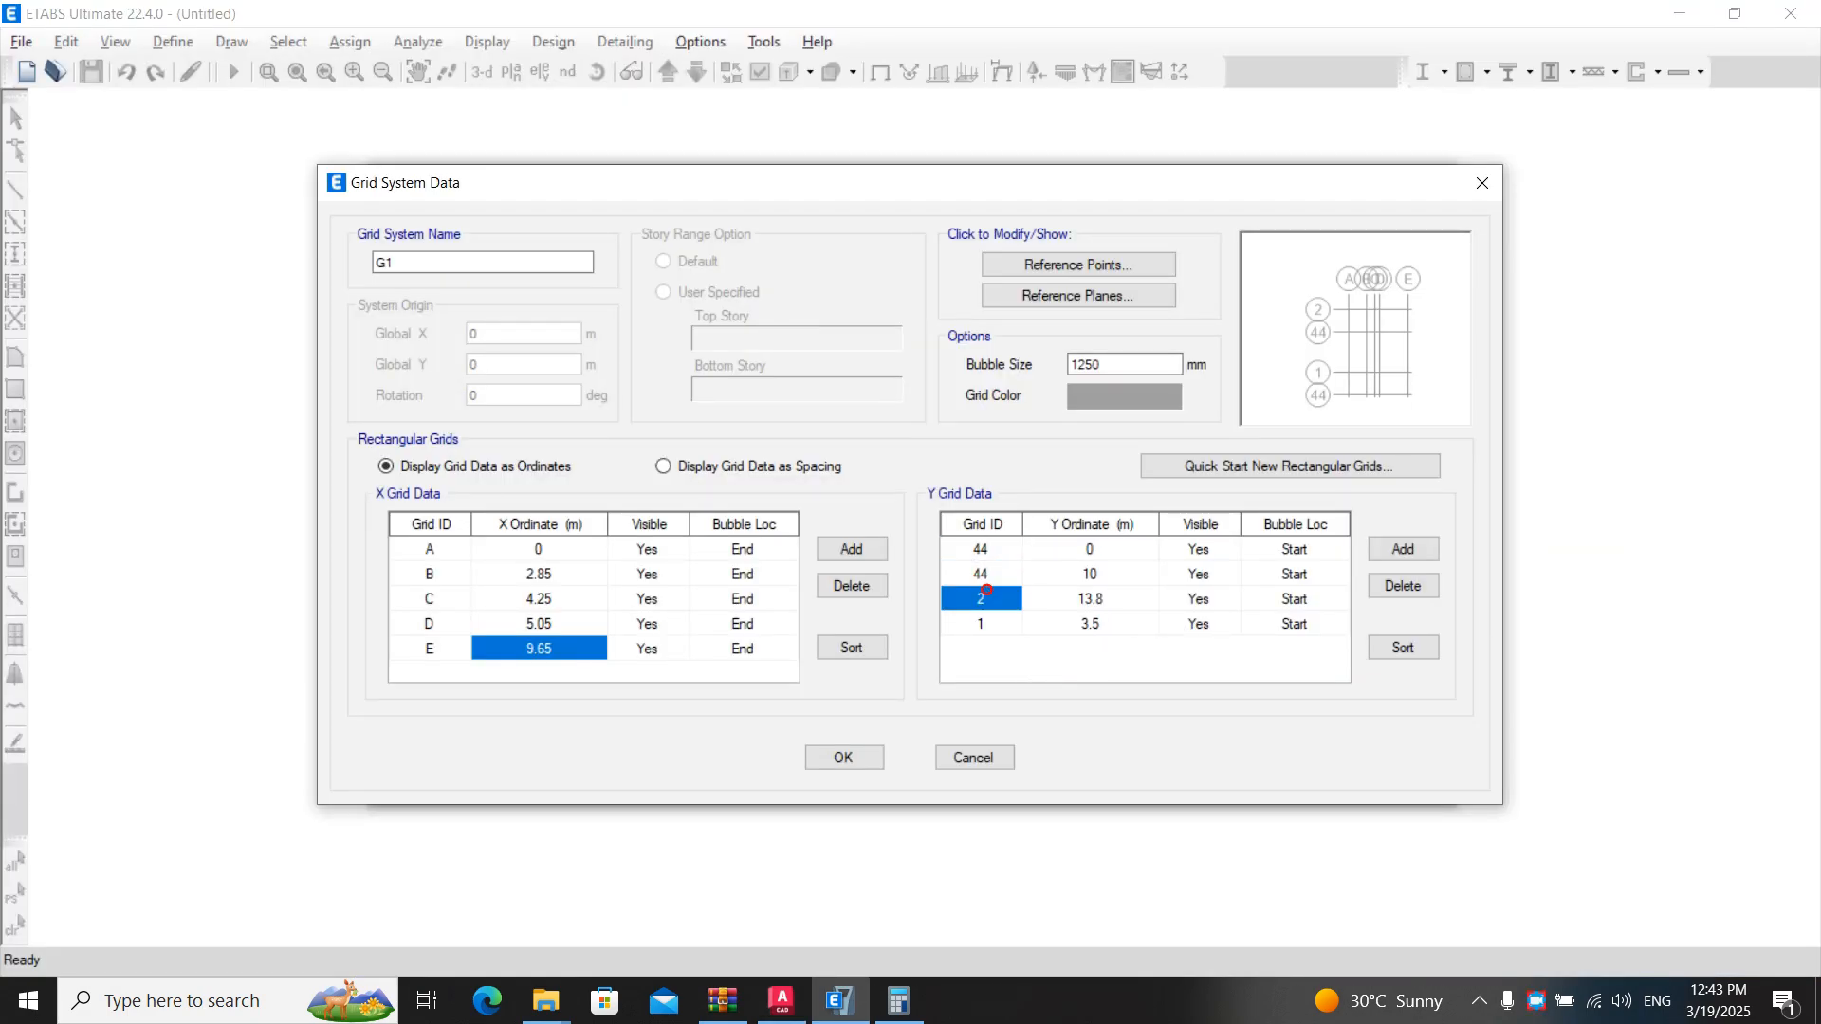
text(44)
click(981, 575)
text(55)
click(981, 599)
text(66)
click(981, 624)
text(88)
- Examine the grid spacing dimensions on the AutoCAD floor plan
click(1125, 580)
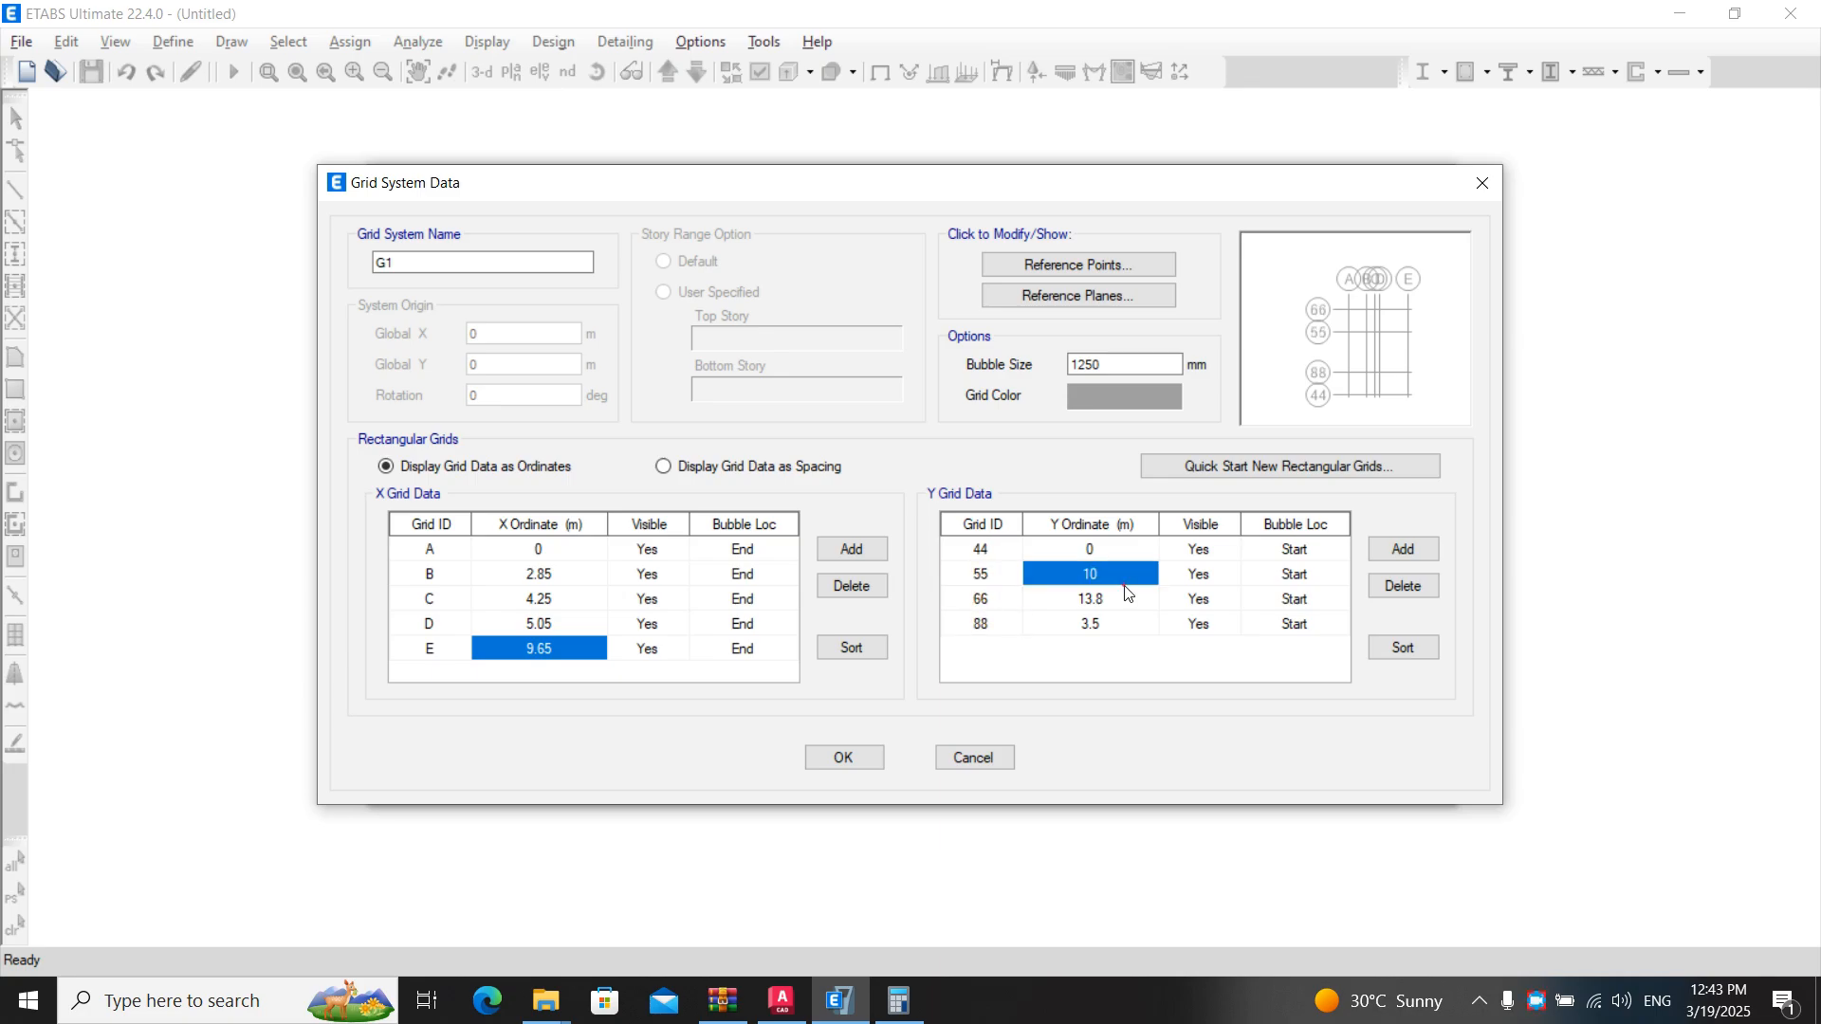
shift+click(1081, 552)
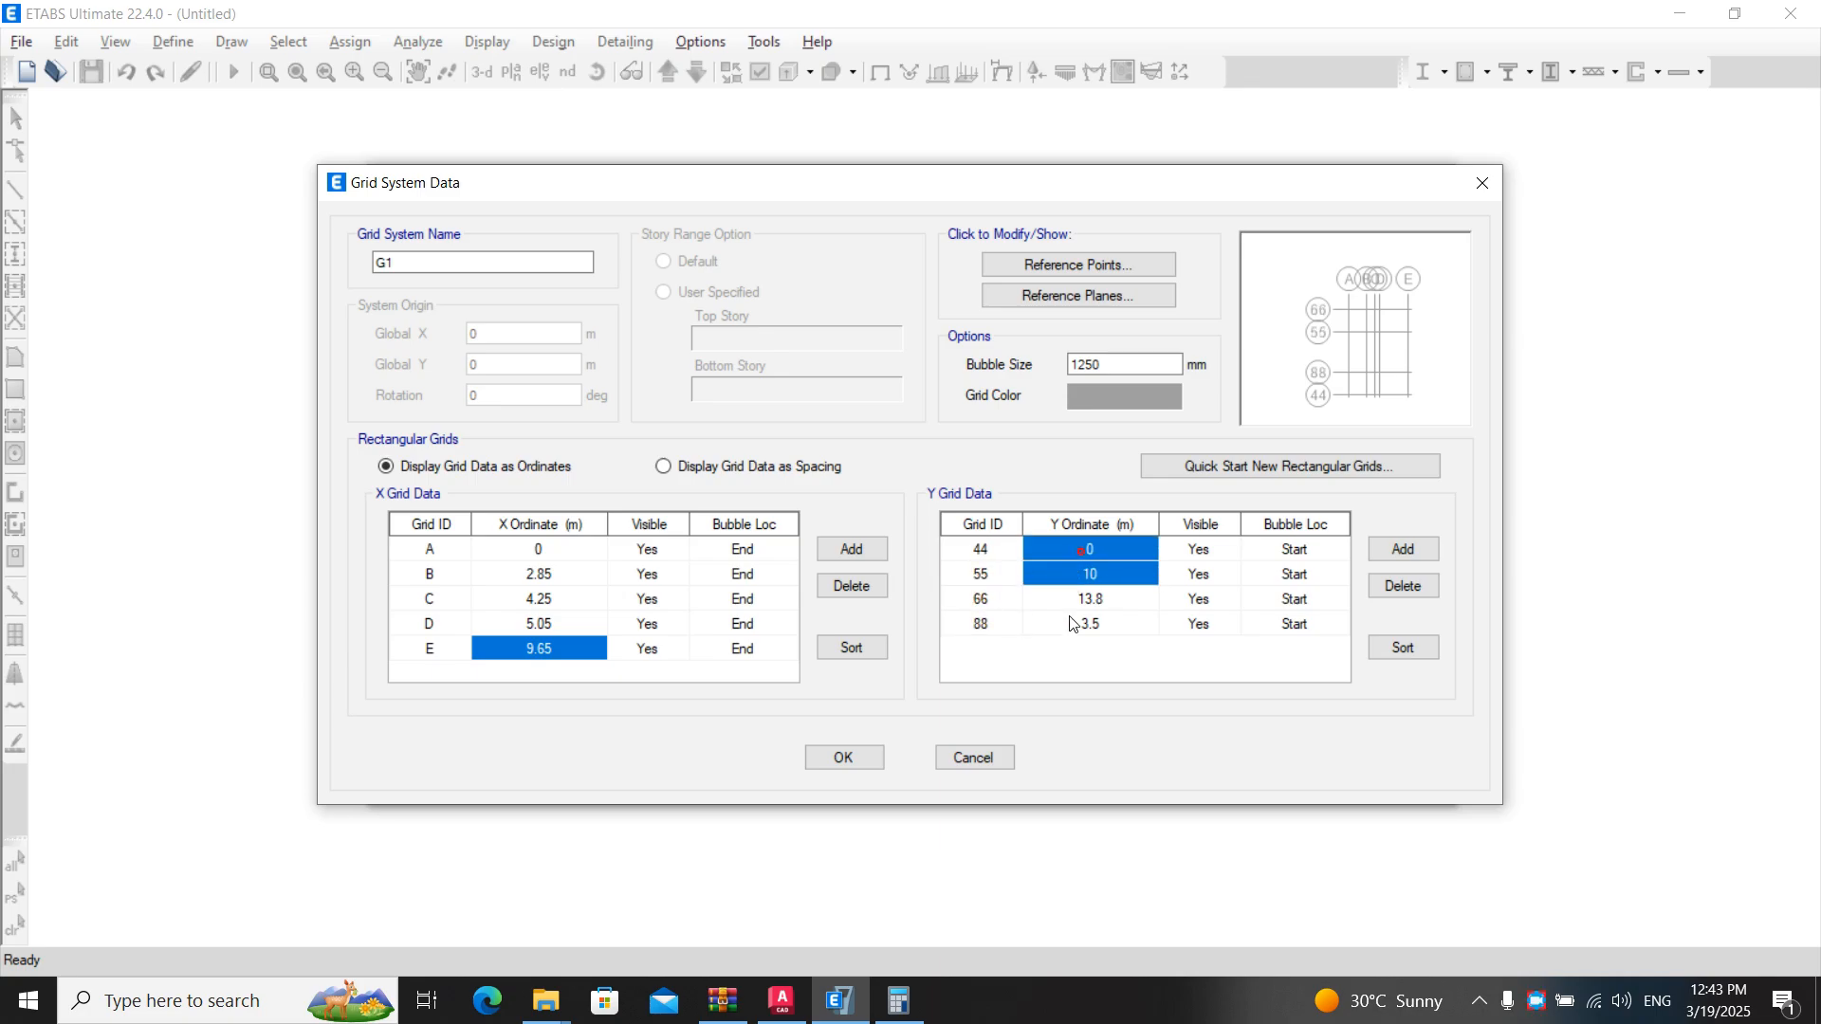
click(1107, 550)
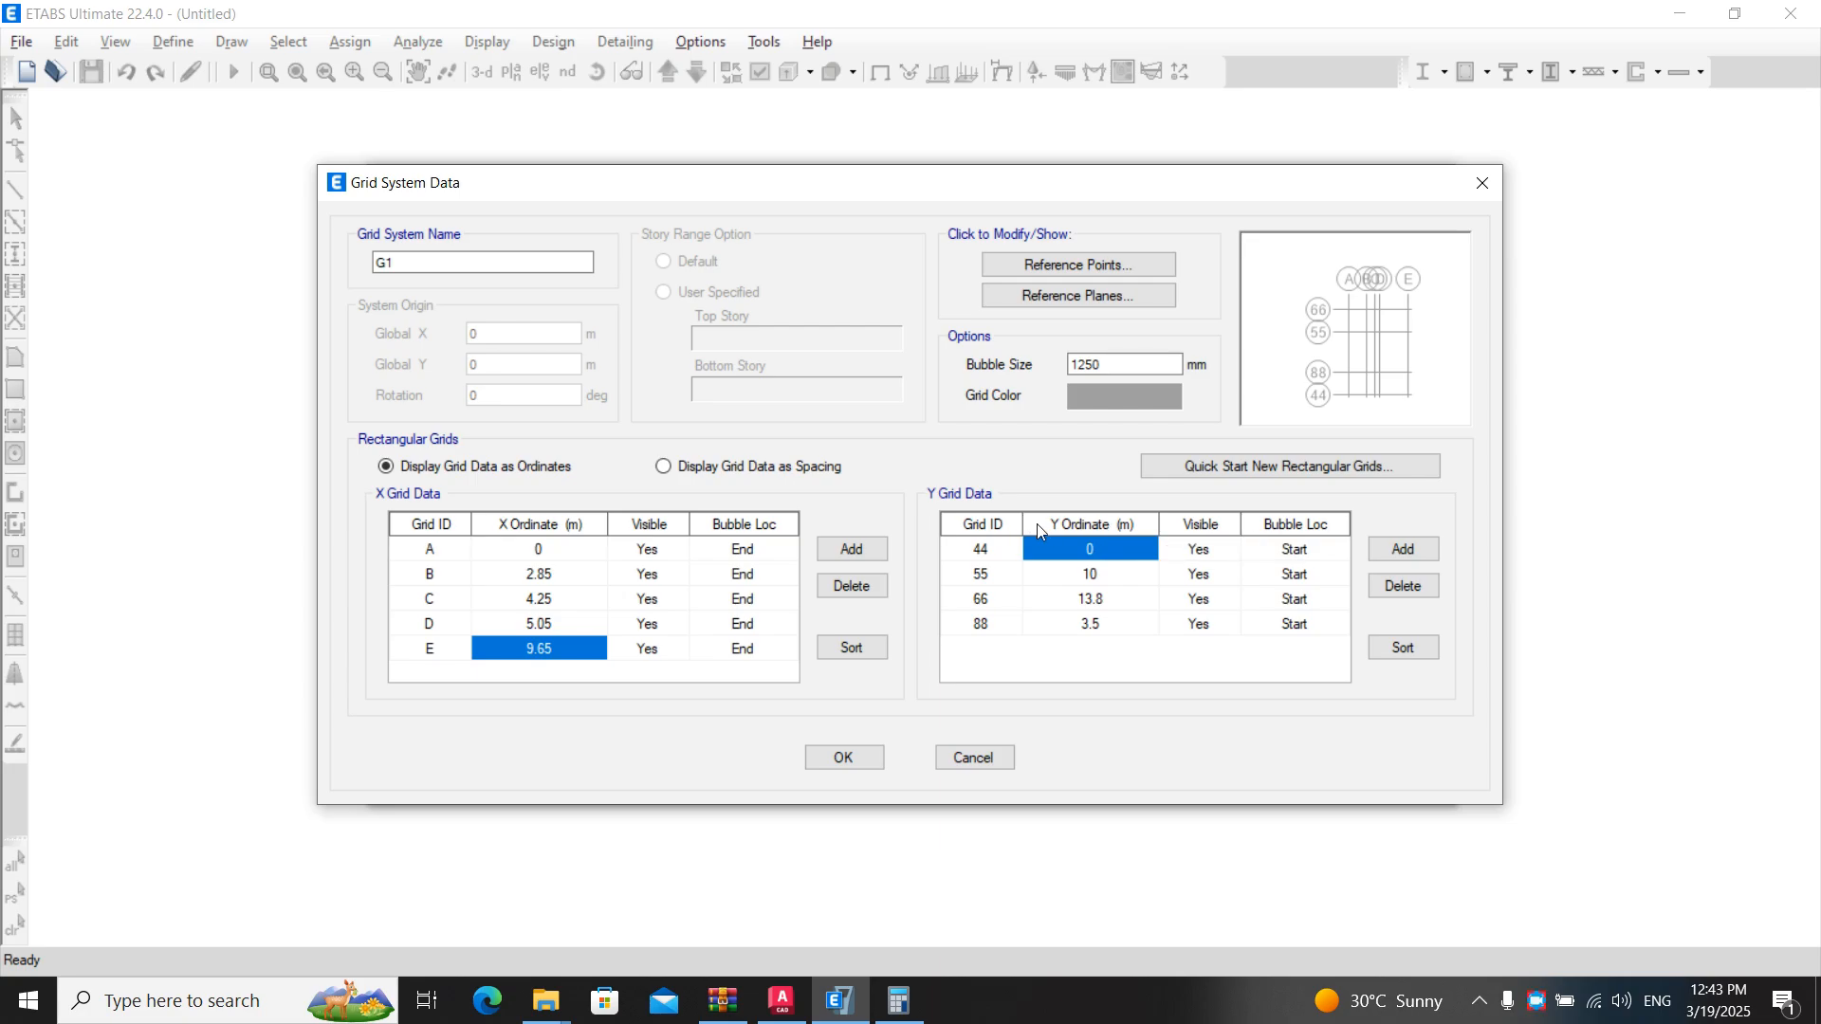
key(alt+Tab)
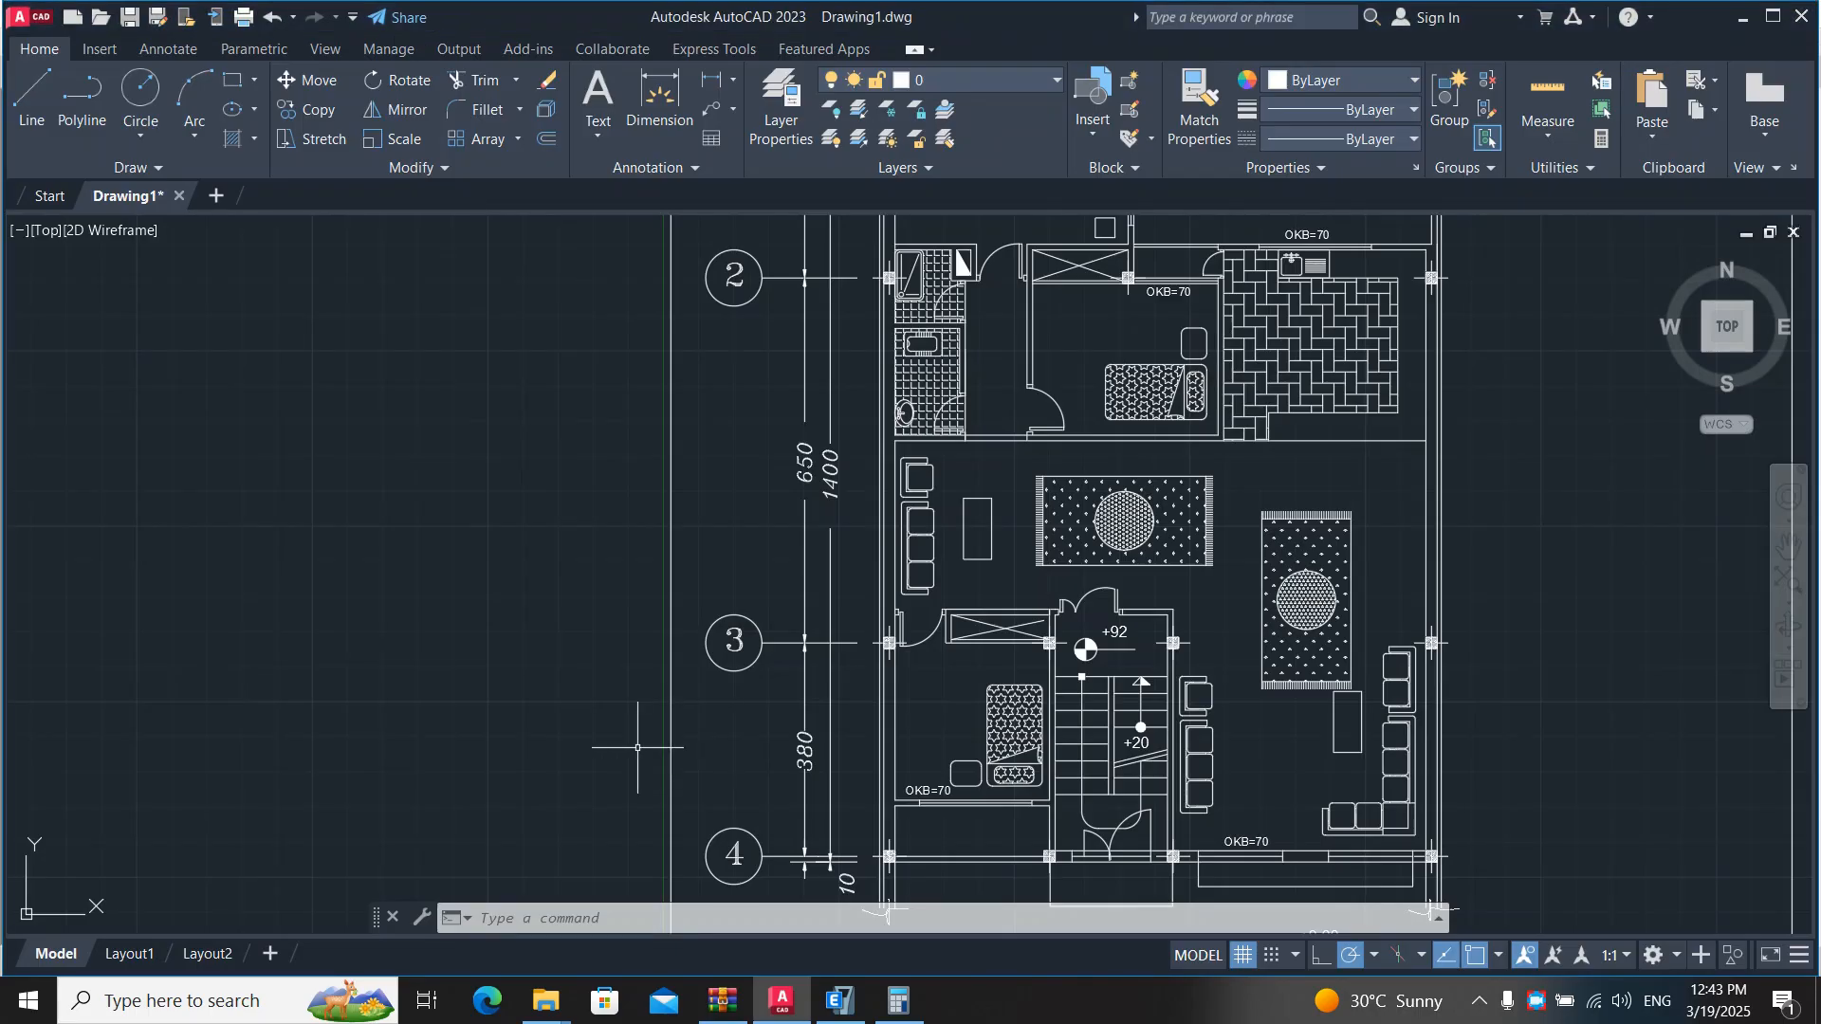
mouse_move(501, 723)
middle_down()
mouse_move(586, 478)
mouse_move(587, 496)
middle_up()
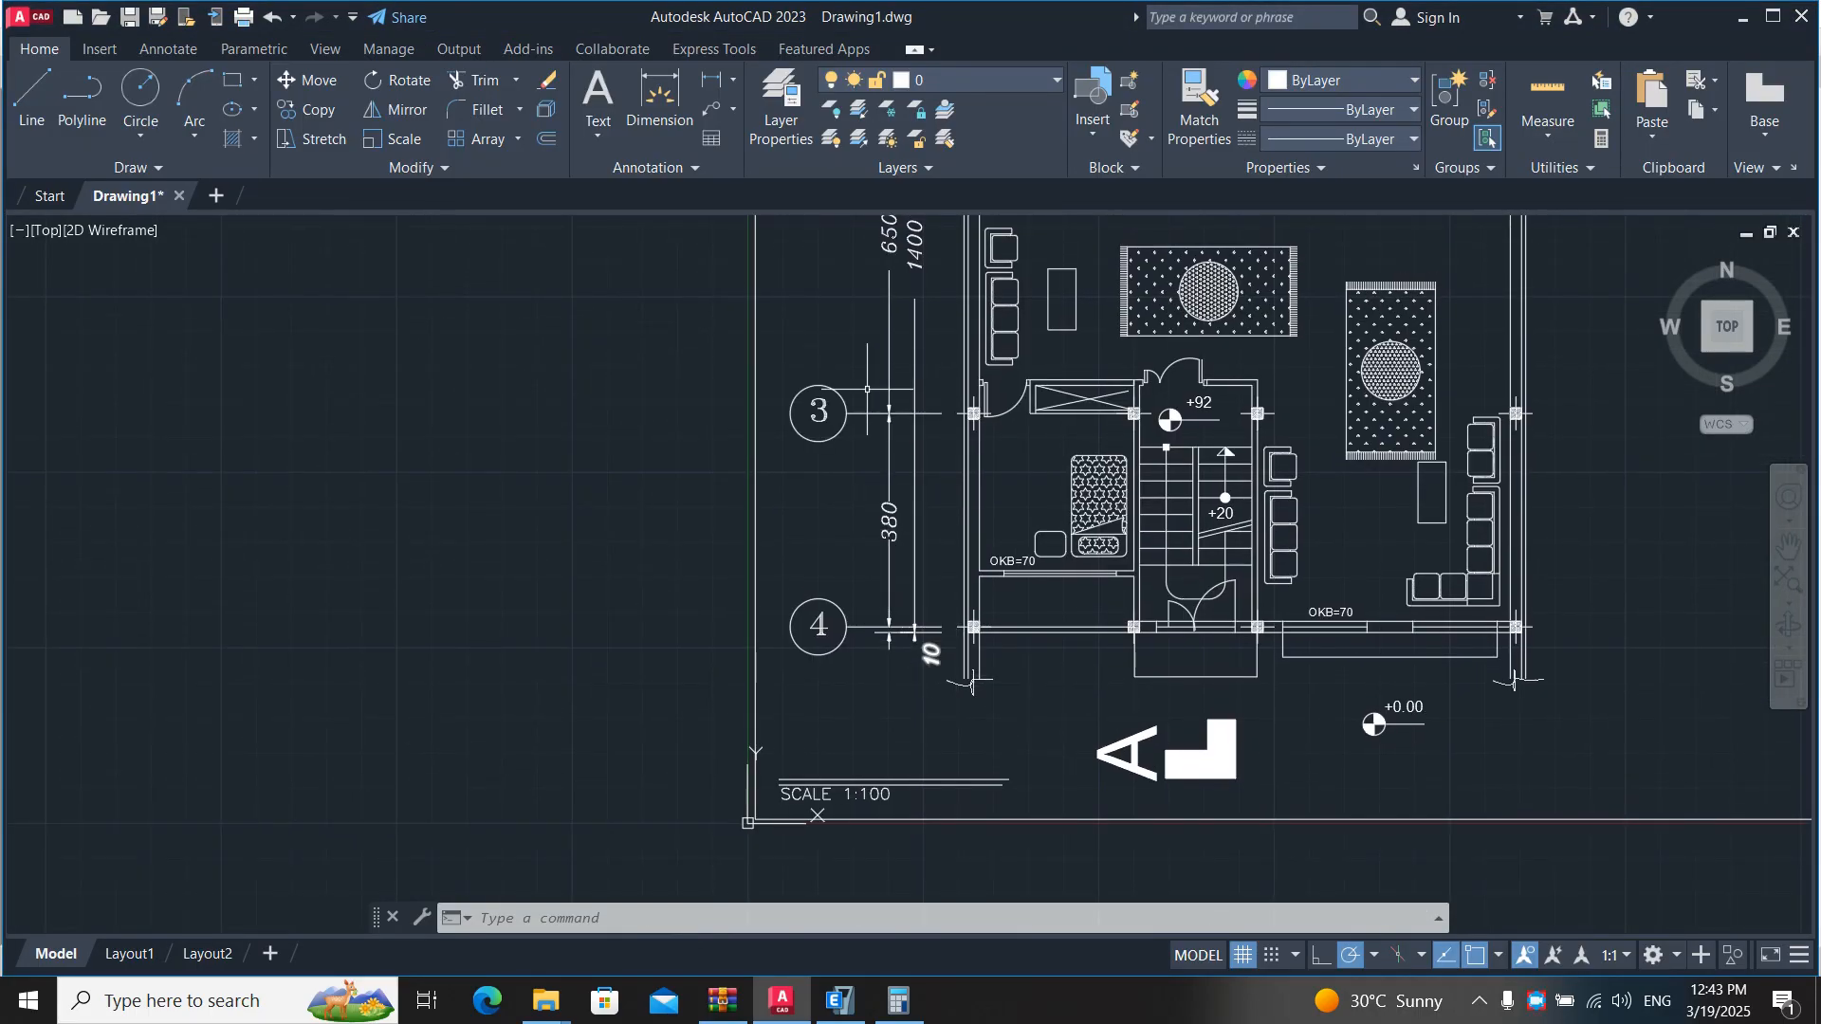
scroll(870, 366, up, 1)
middle_drag(870, 366, 839, 476)
scroll(787, 676, down, 1)
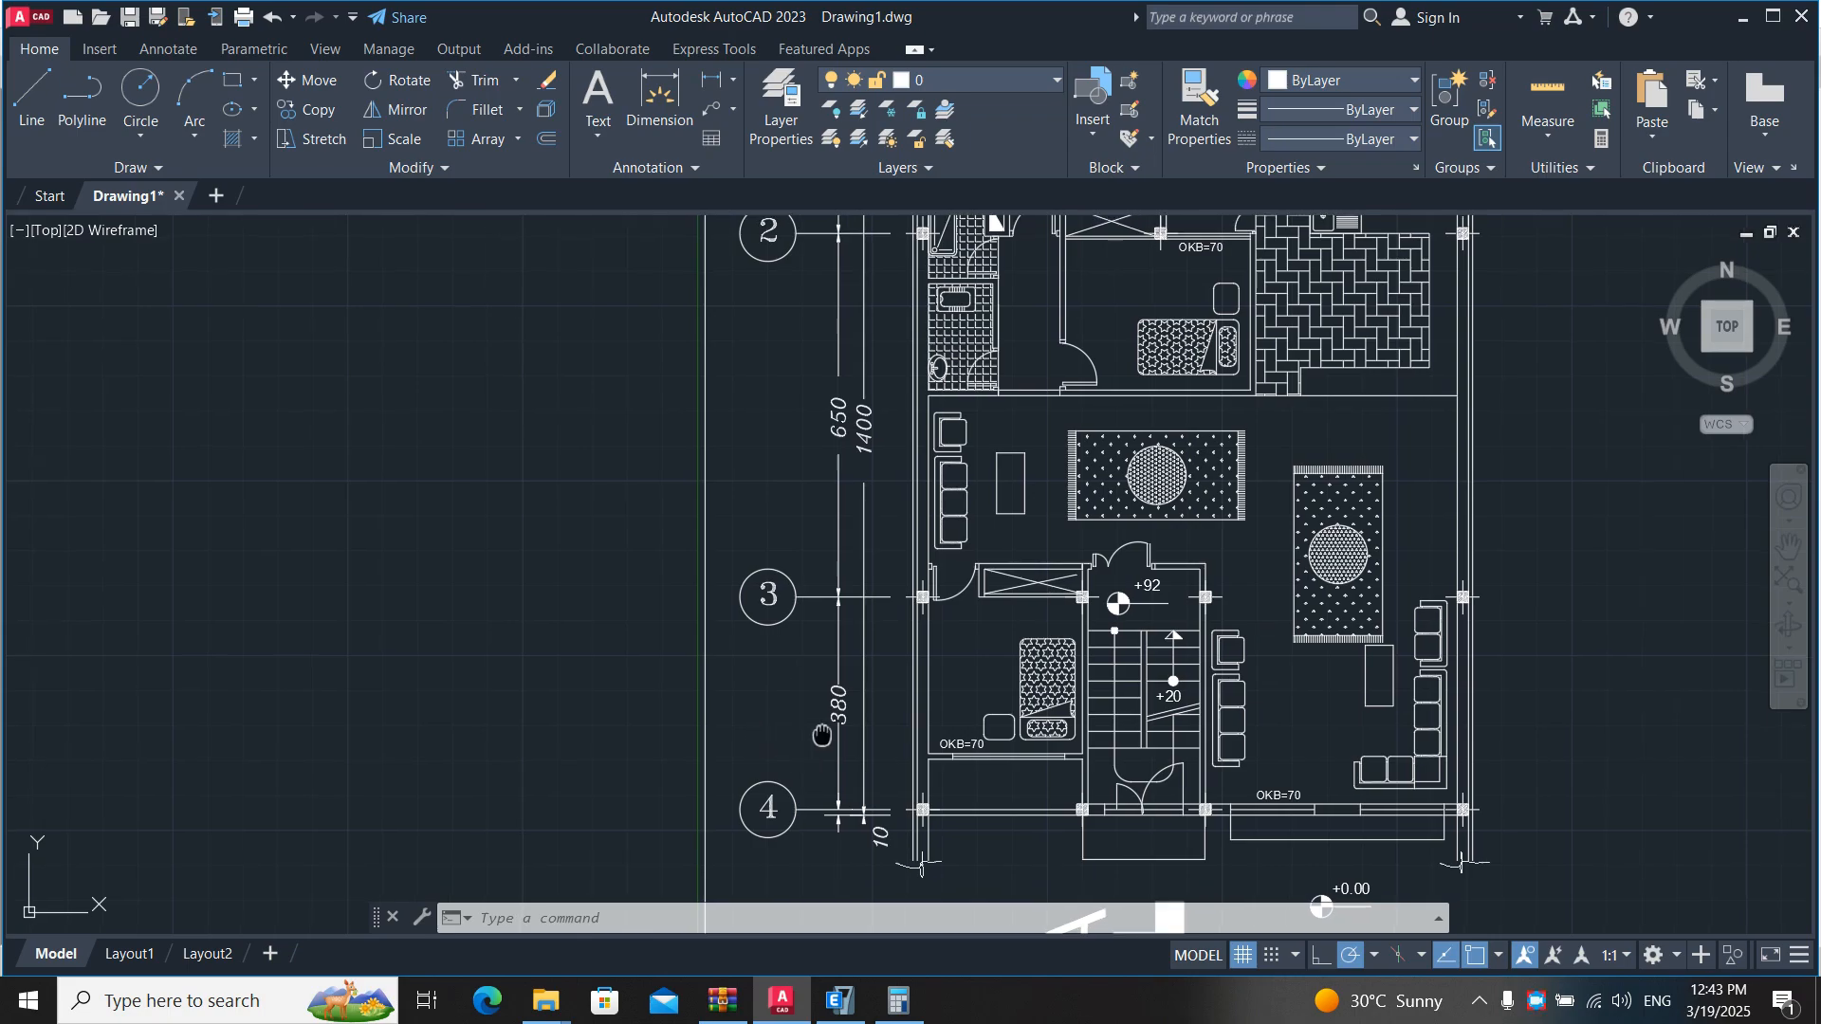
middle_drag(938, 780, 964, 691)
key(alt+Tab)
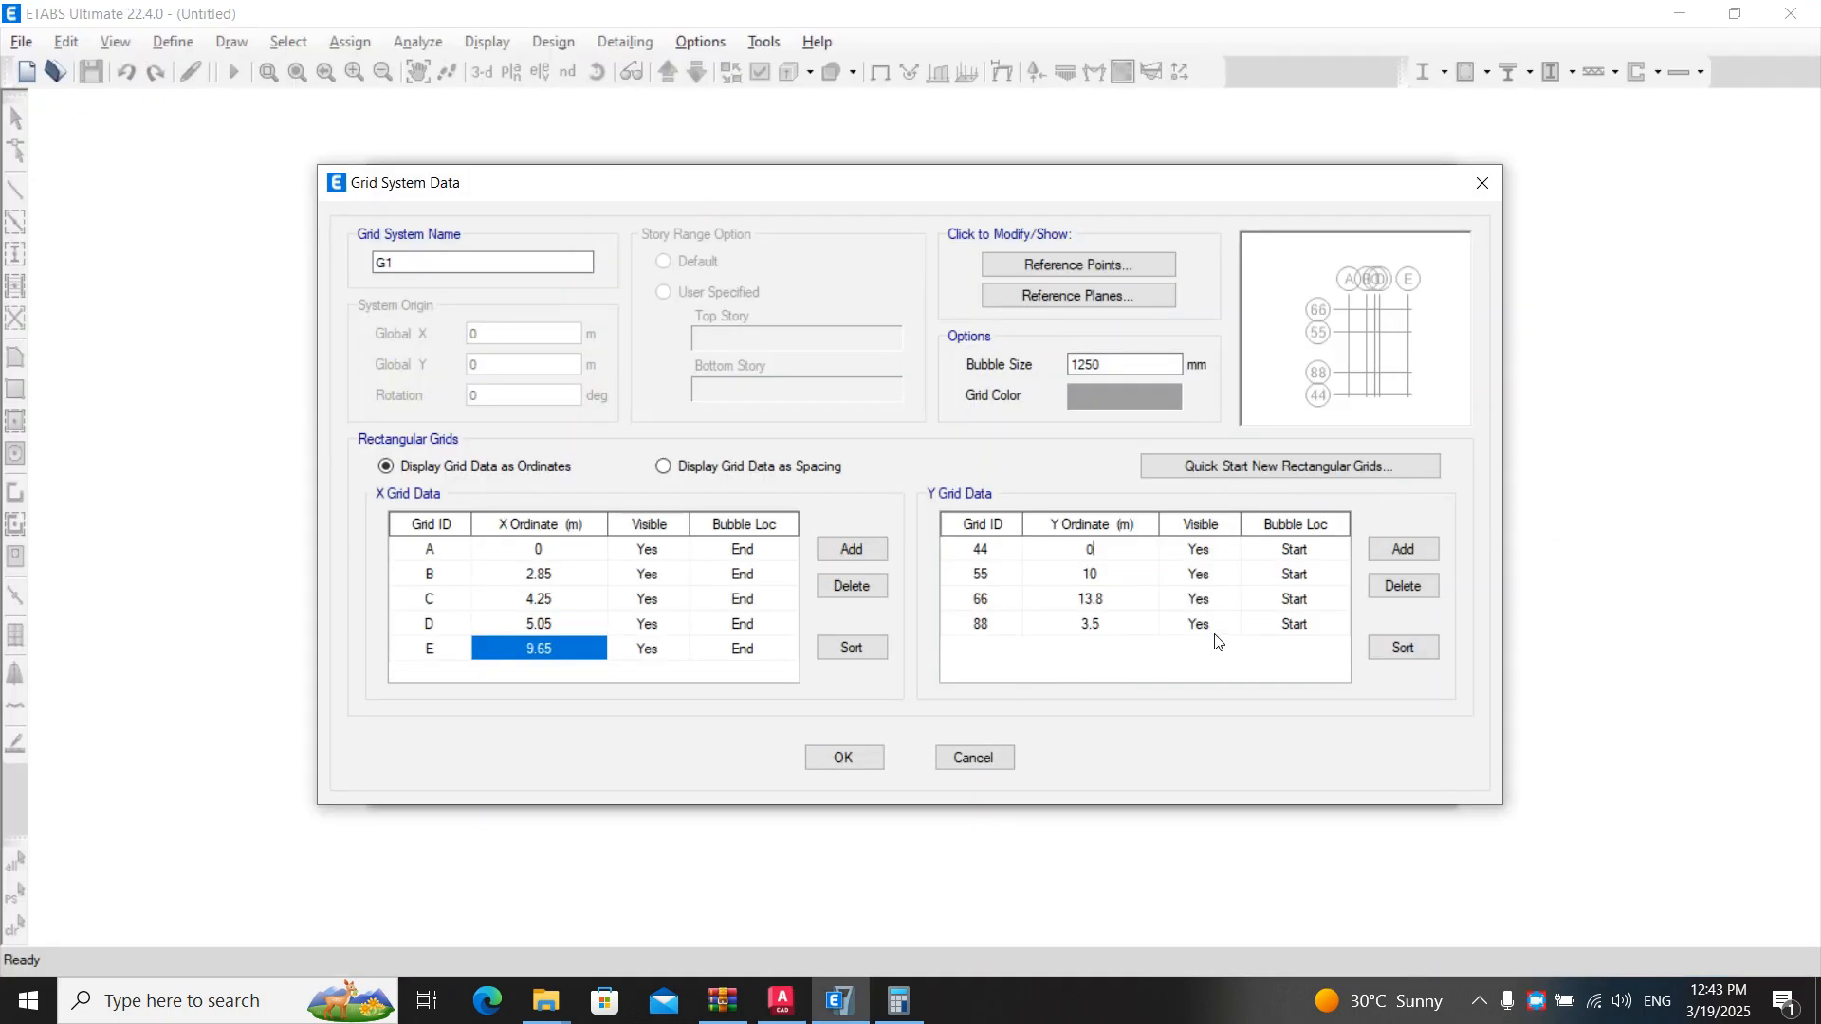
- Rename Y grid line 44 as 4
key(Down)
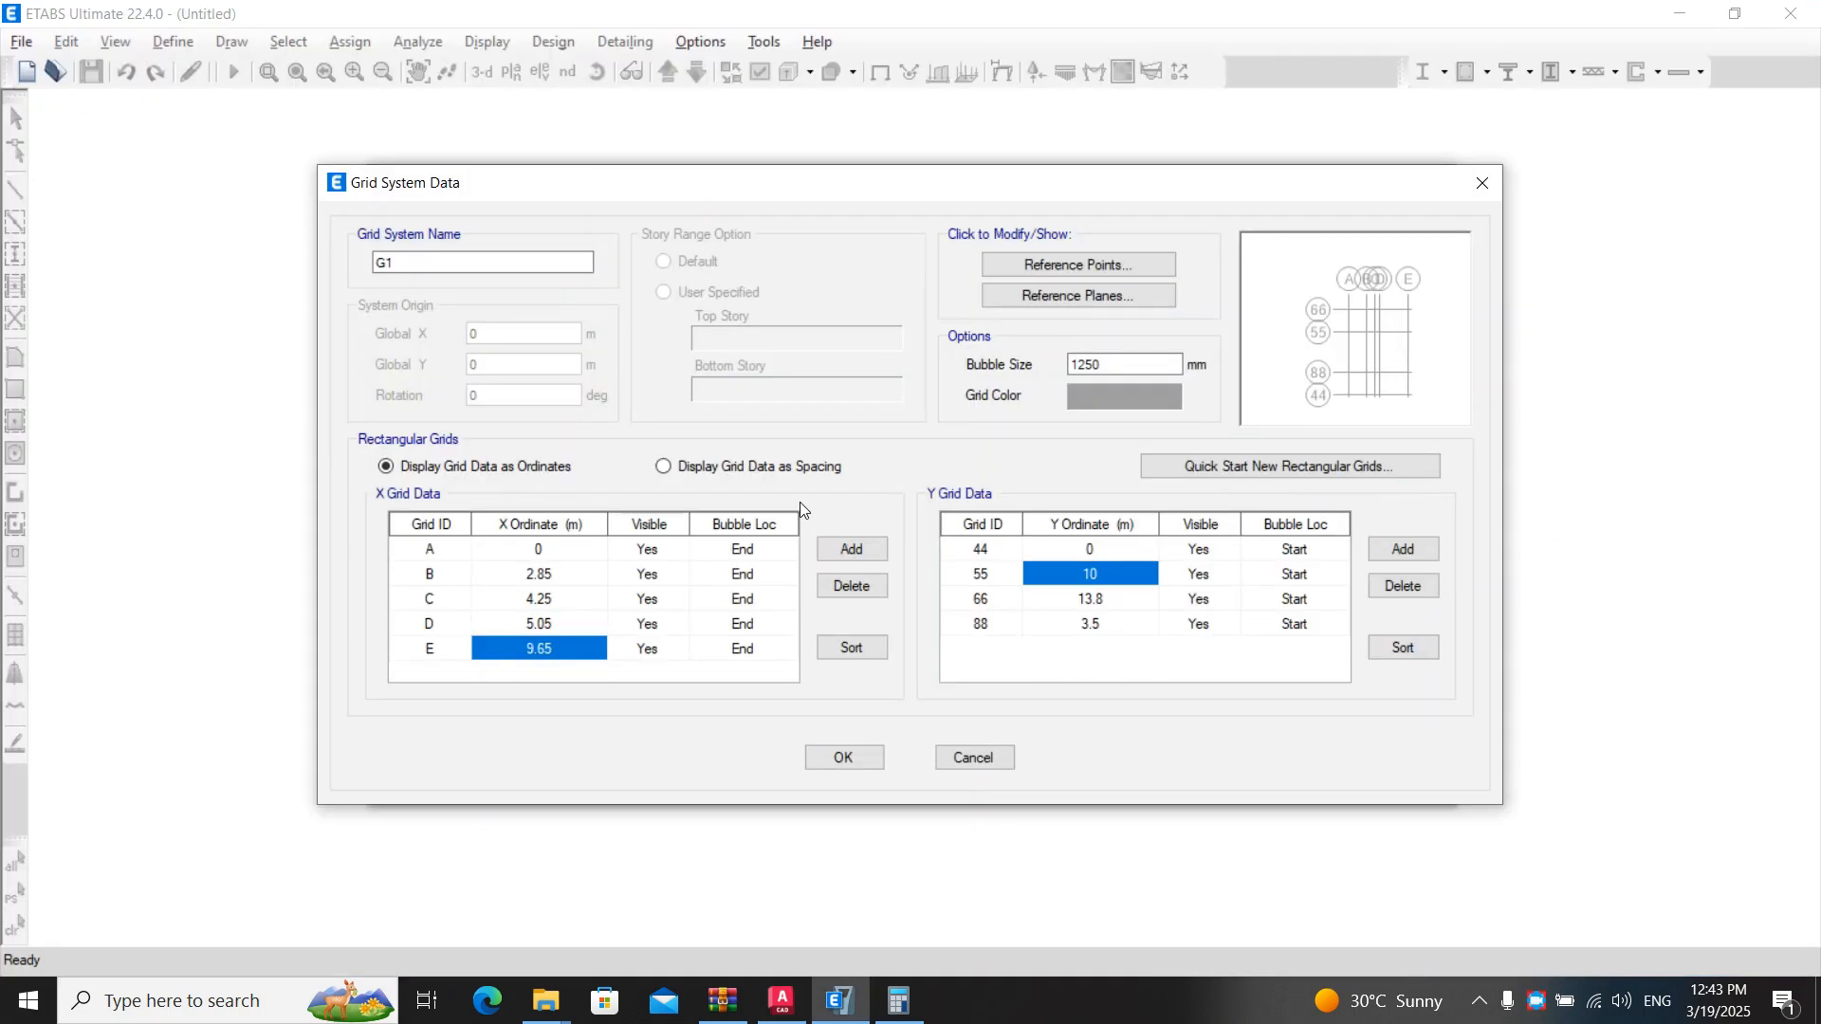
click(980, 552)
text(4)
key(Return)
- Set the second Y grid line's ordinate to 3.8 m and rename that grid line as 3
click(1072, 574)
key(alt+Tab)
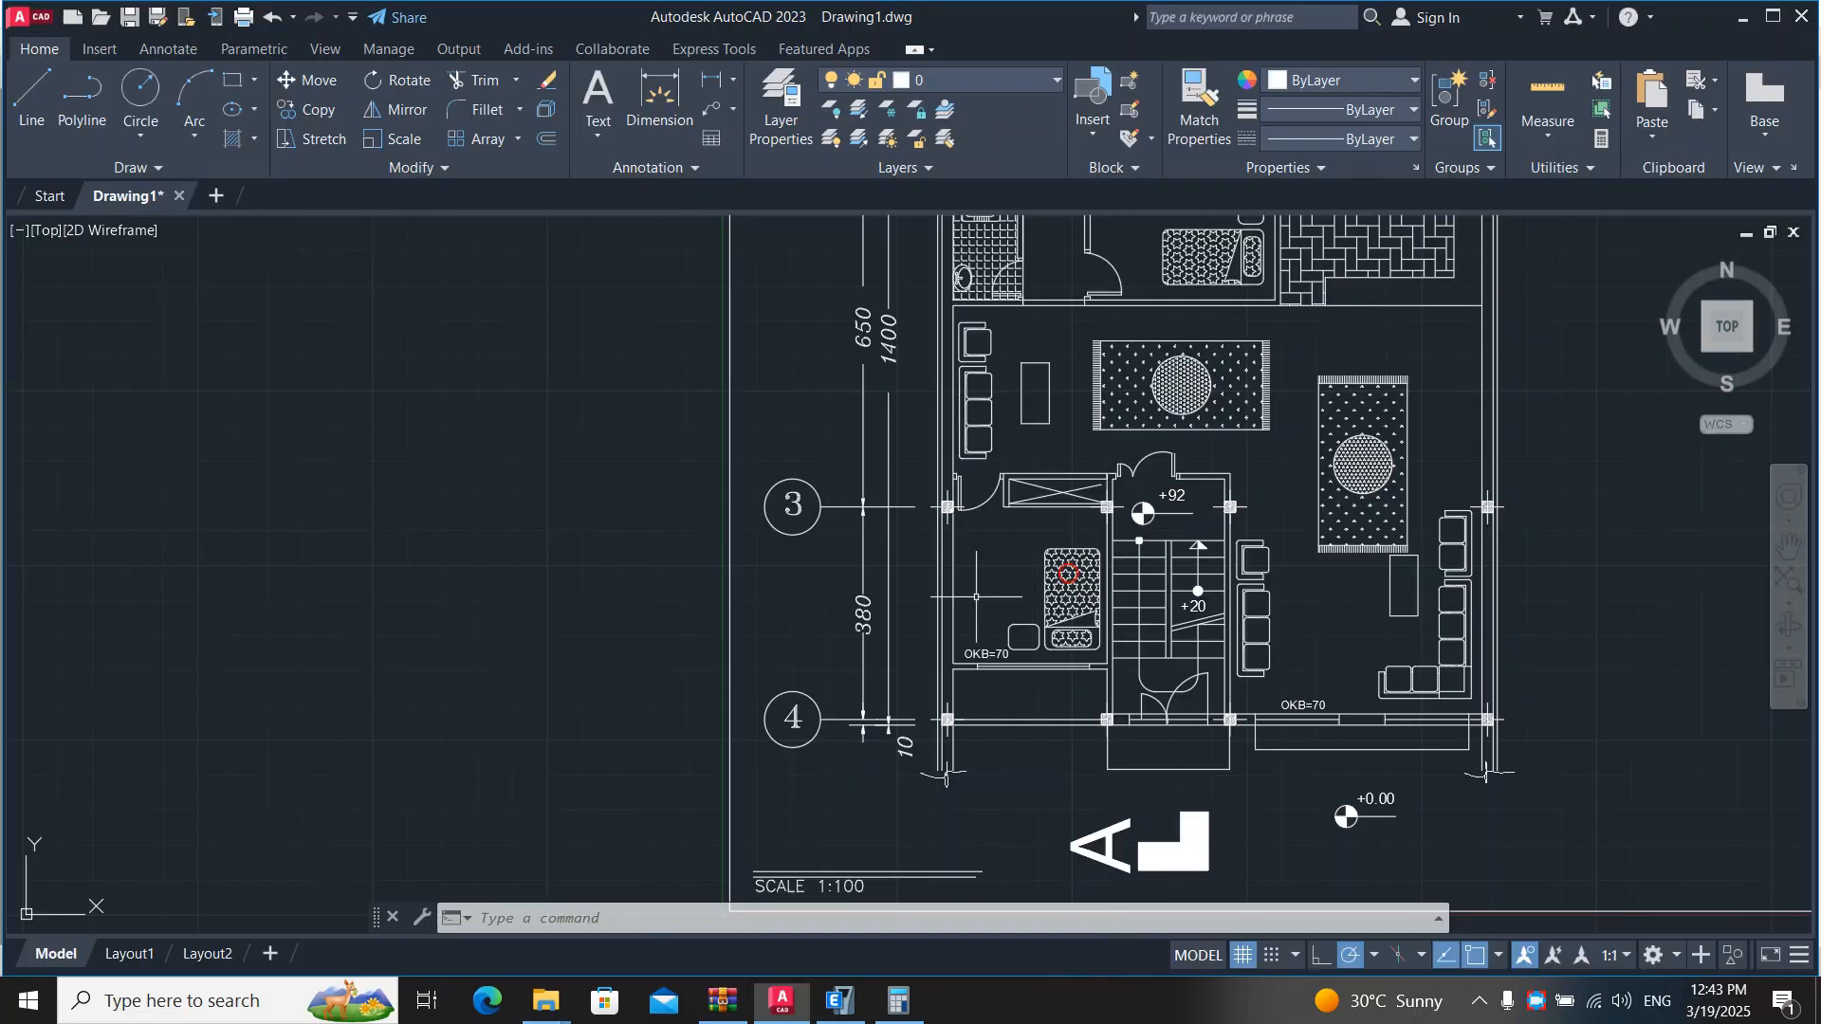
key(alt+Tab)
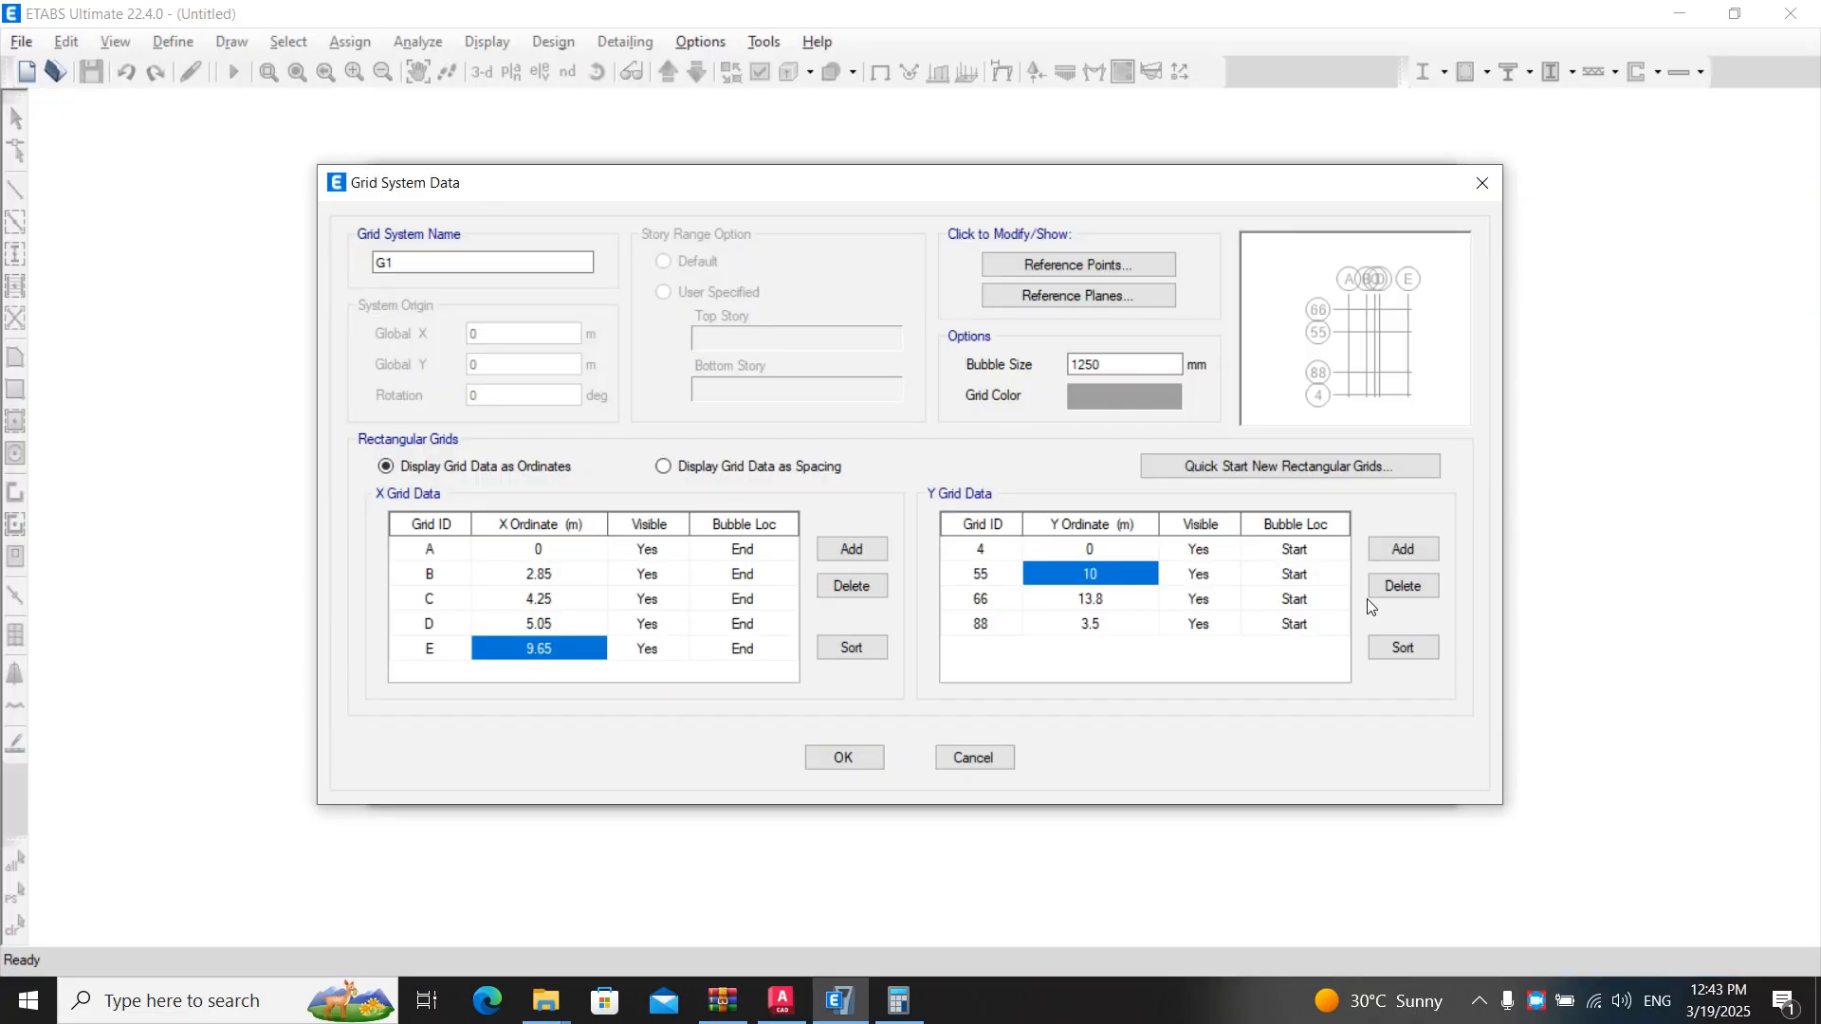
key(BackSpace)
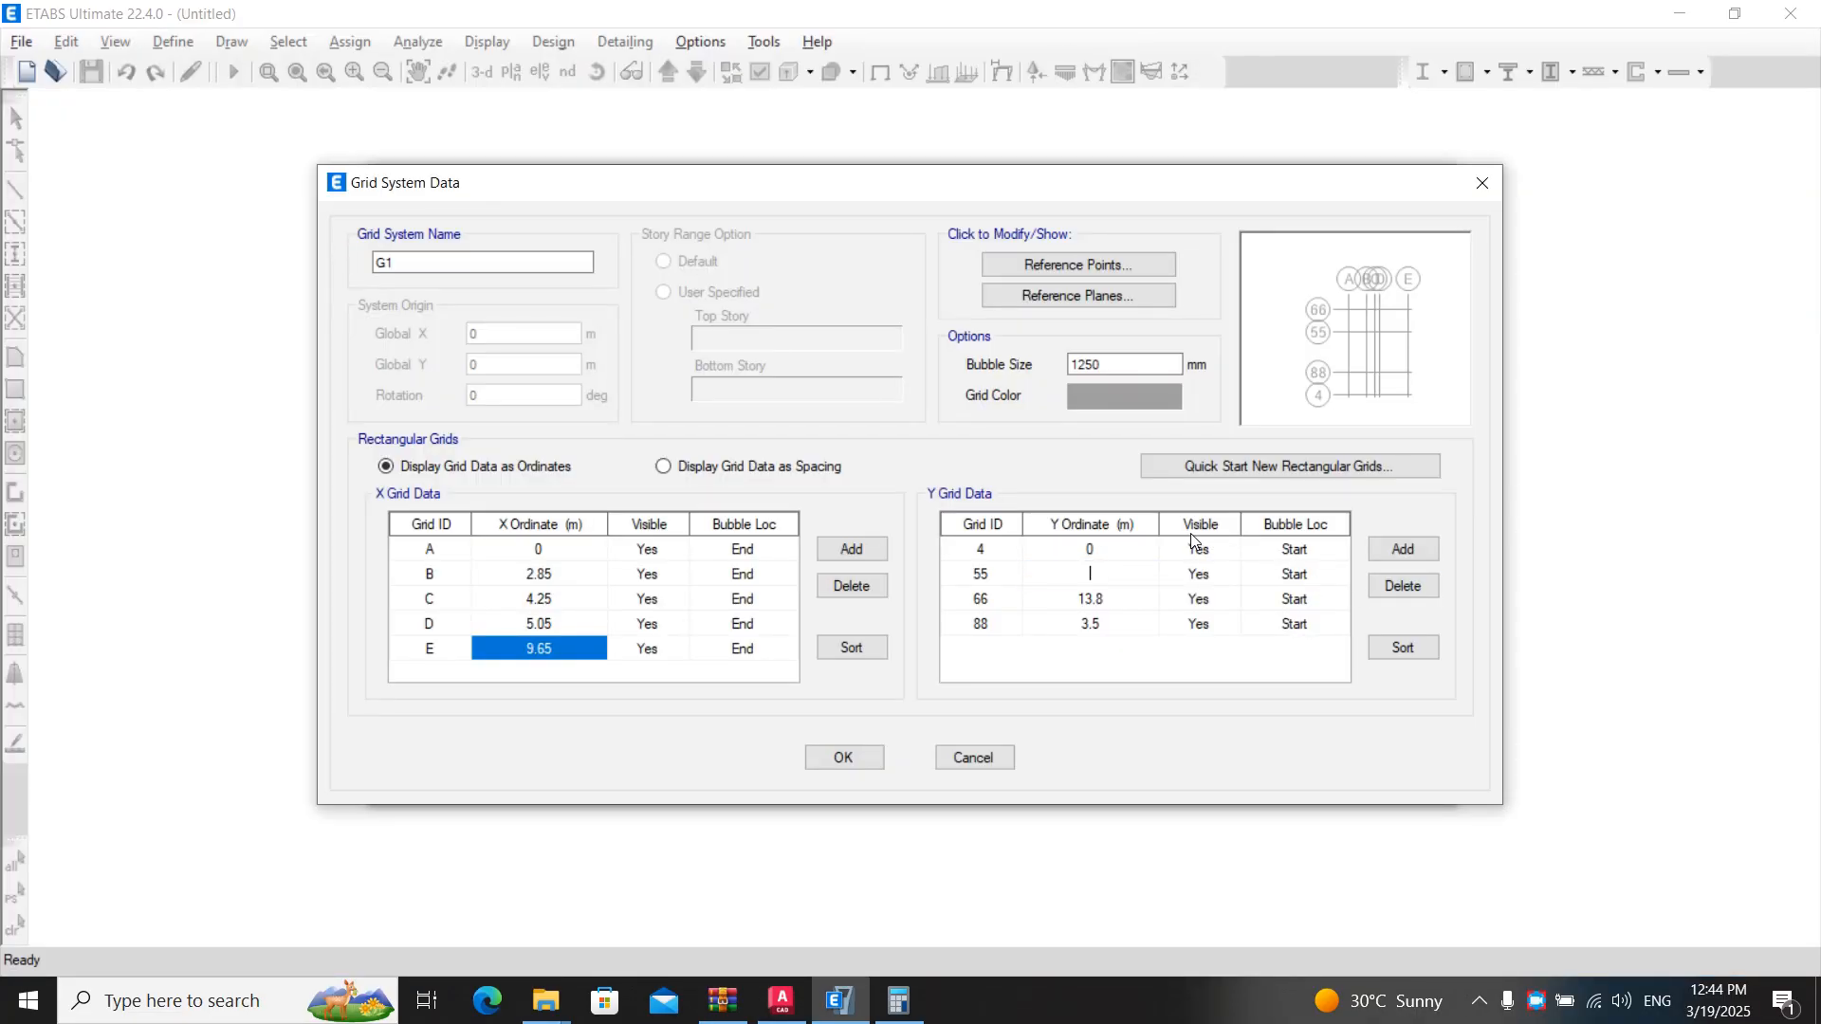
text(3.8)
key(Return)
click(981, 577)
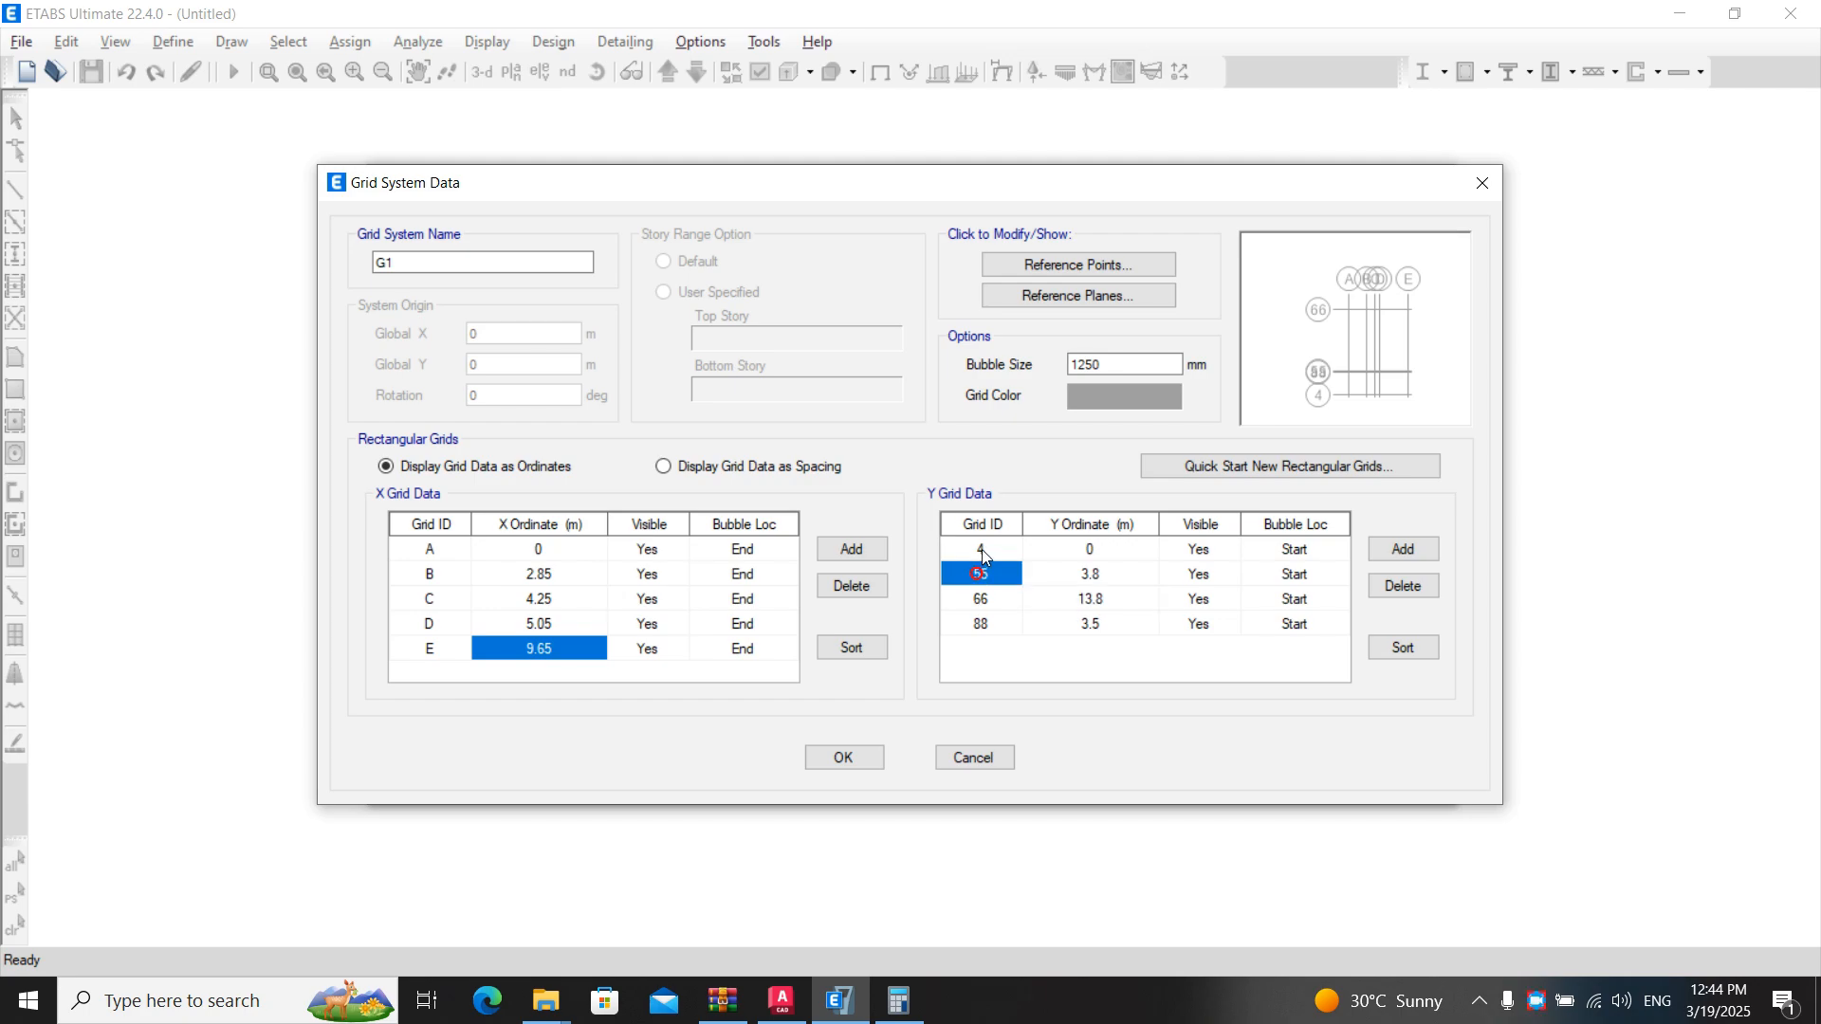
key(BackSpace)
text(3)
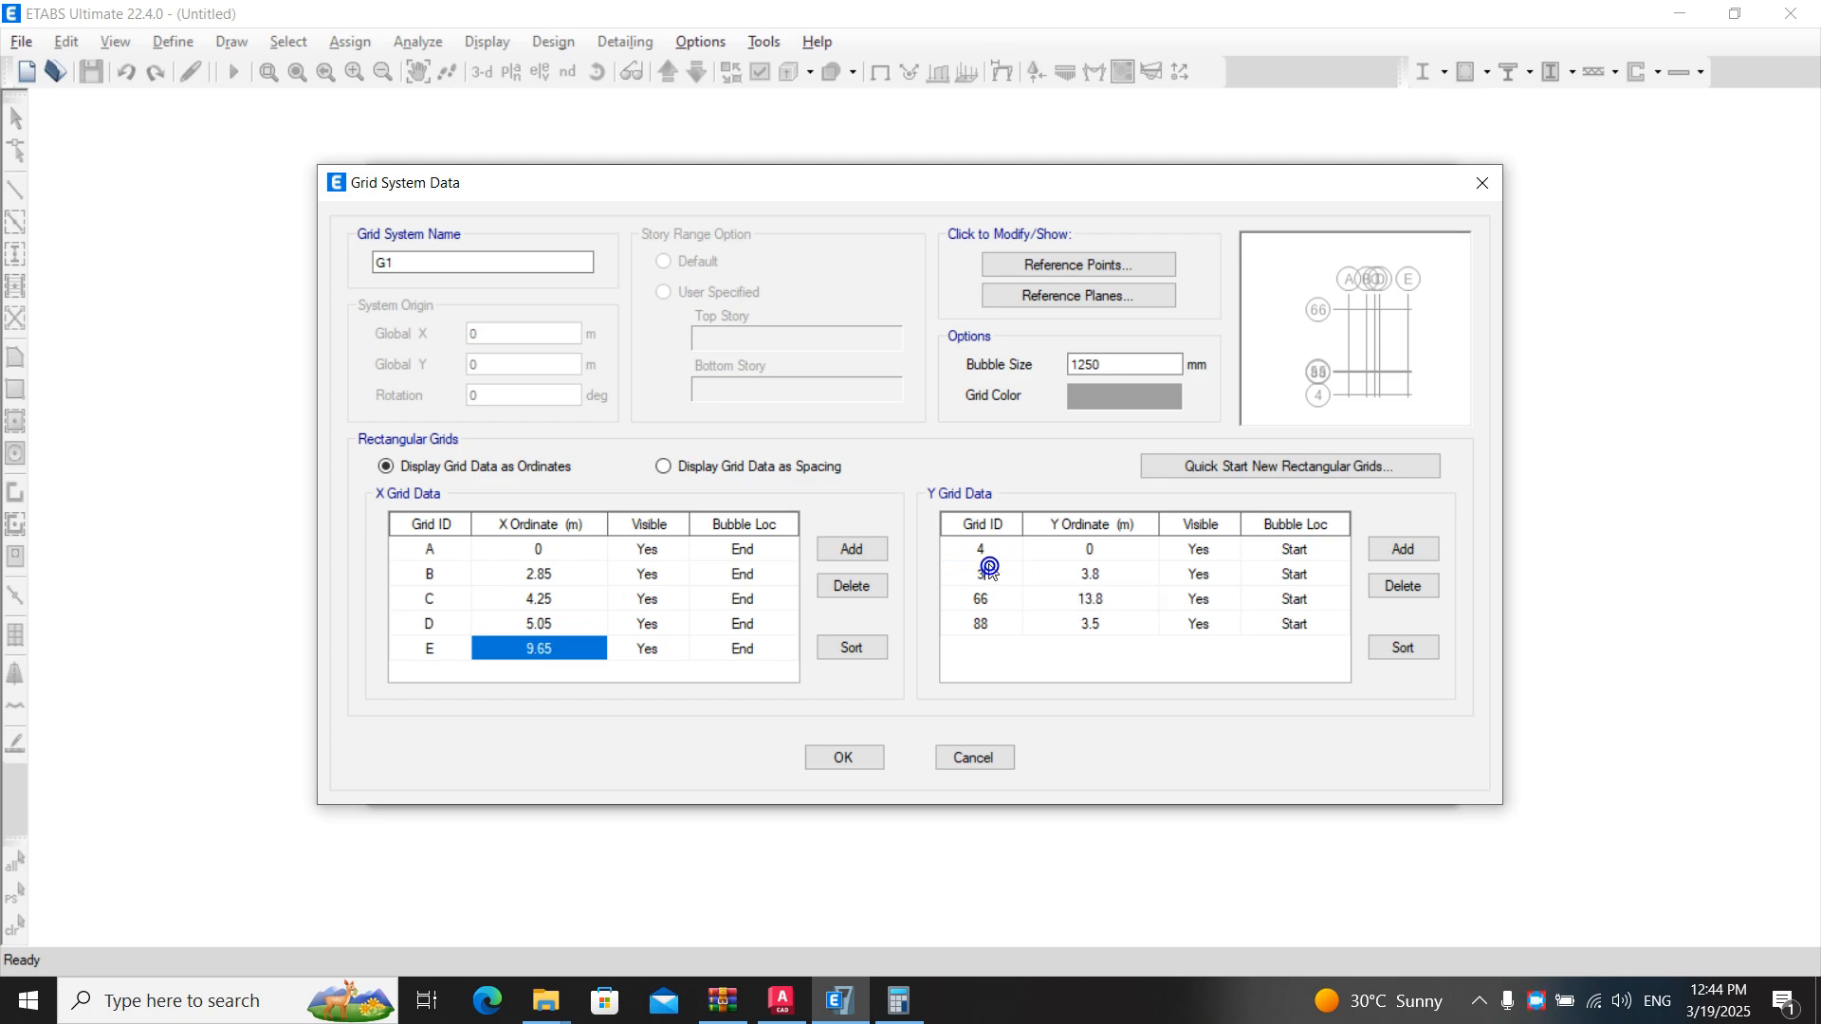
key(Return)
- Add the floor plan's 380 and 650 grid spacings together in Calculator
key(alt+Tab)
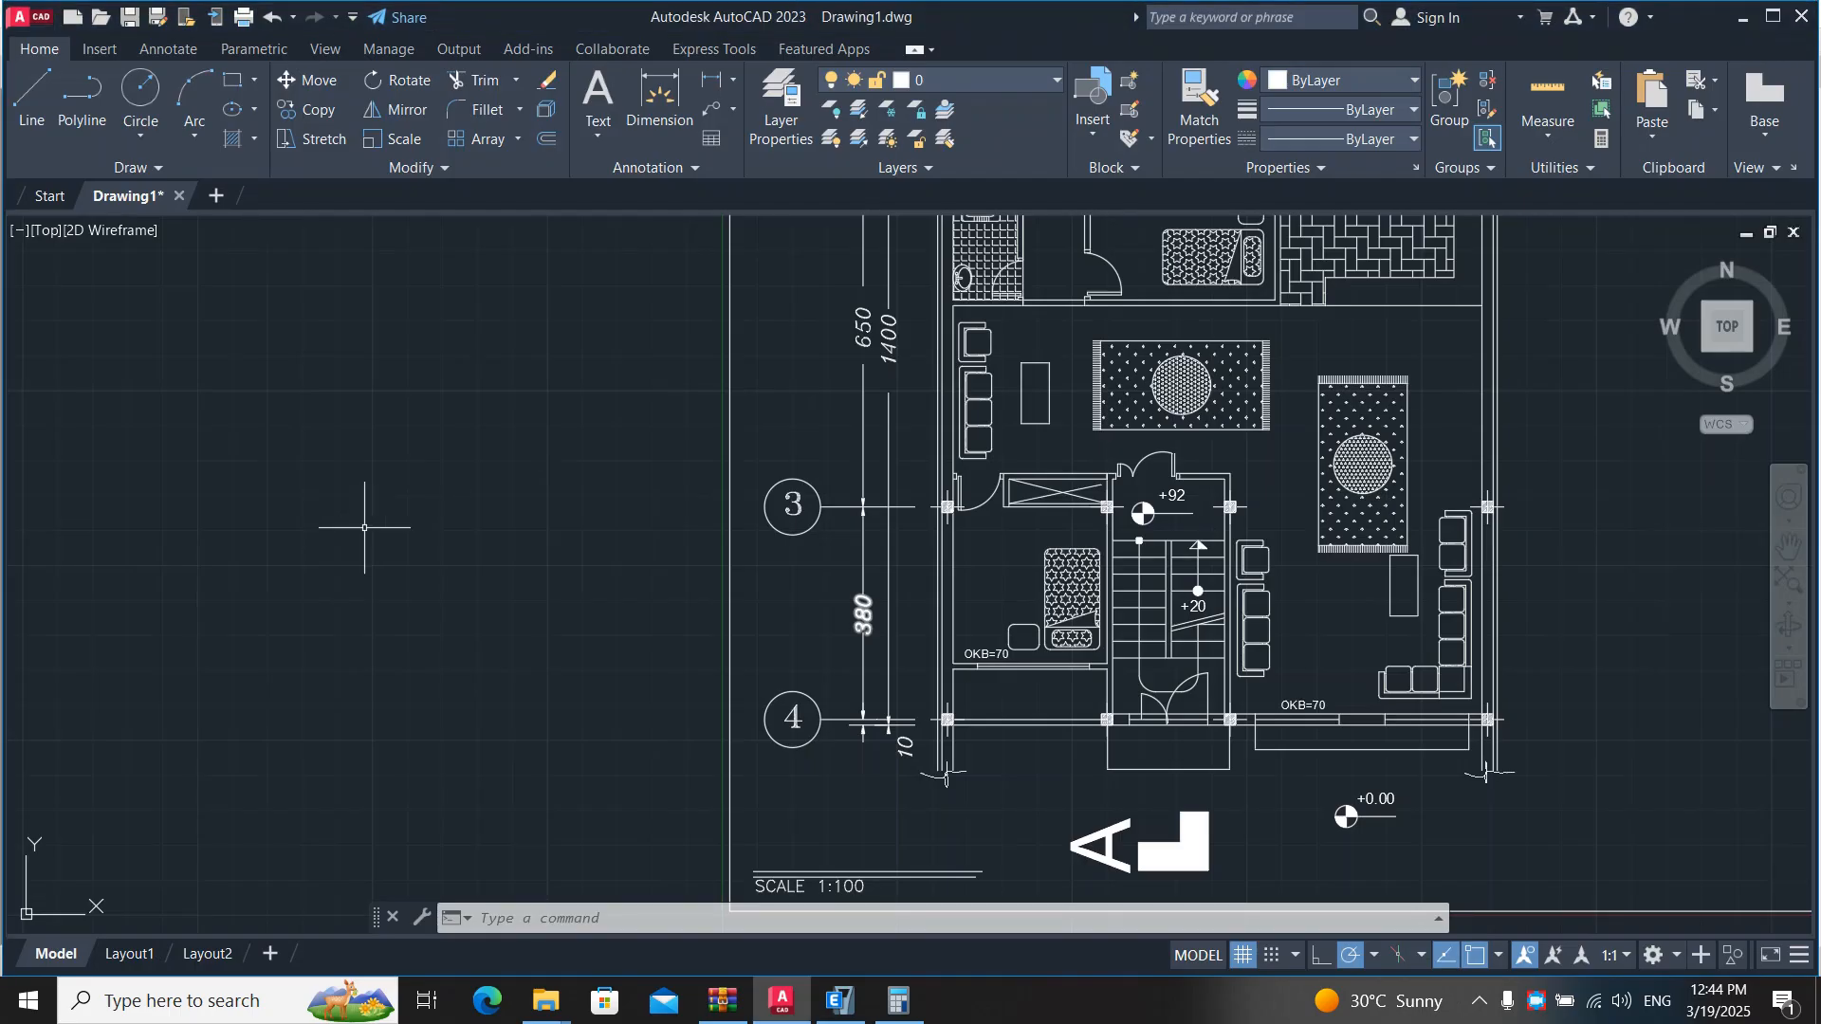
middle_drag(873, 439, 860, 574)
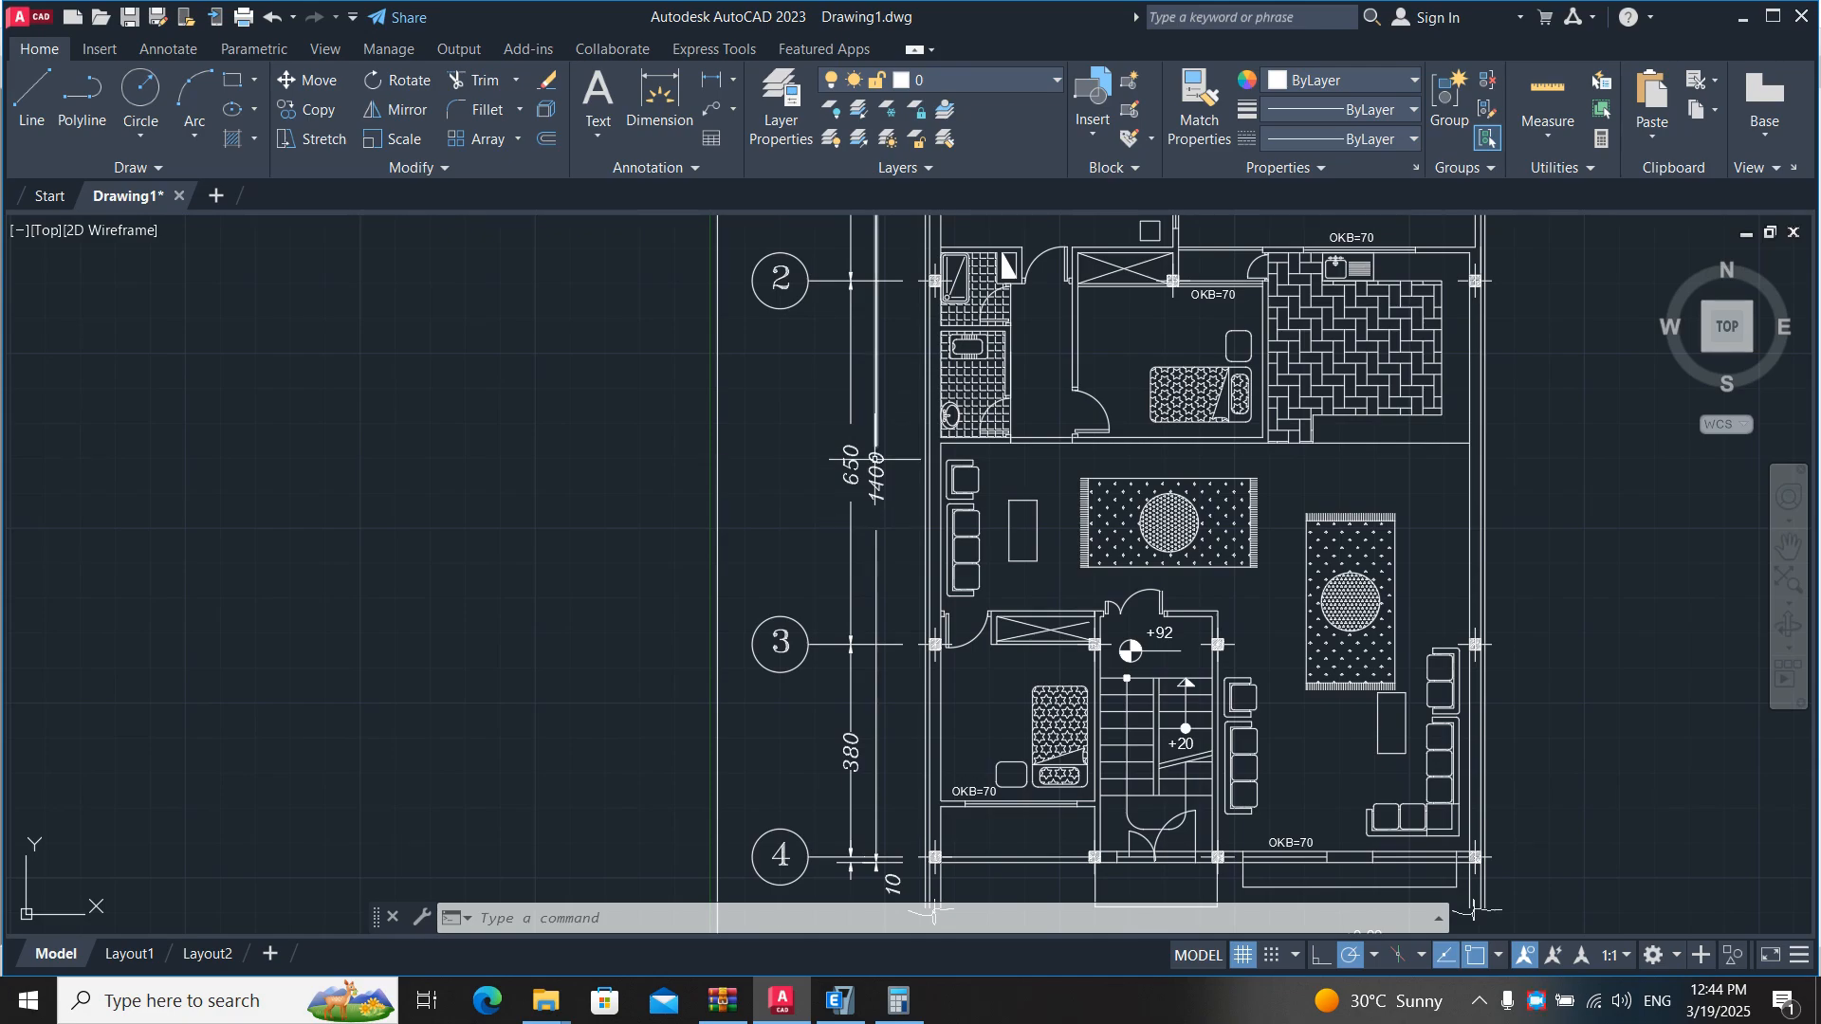
click(915, 1011)
click(915, 1011)
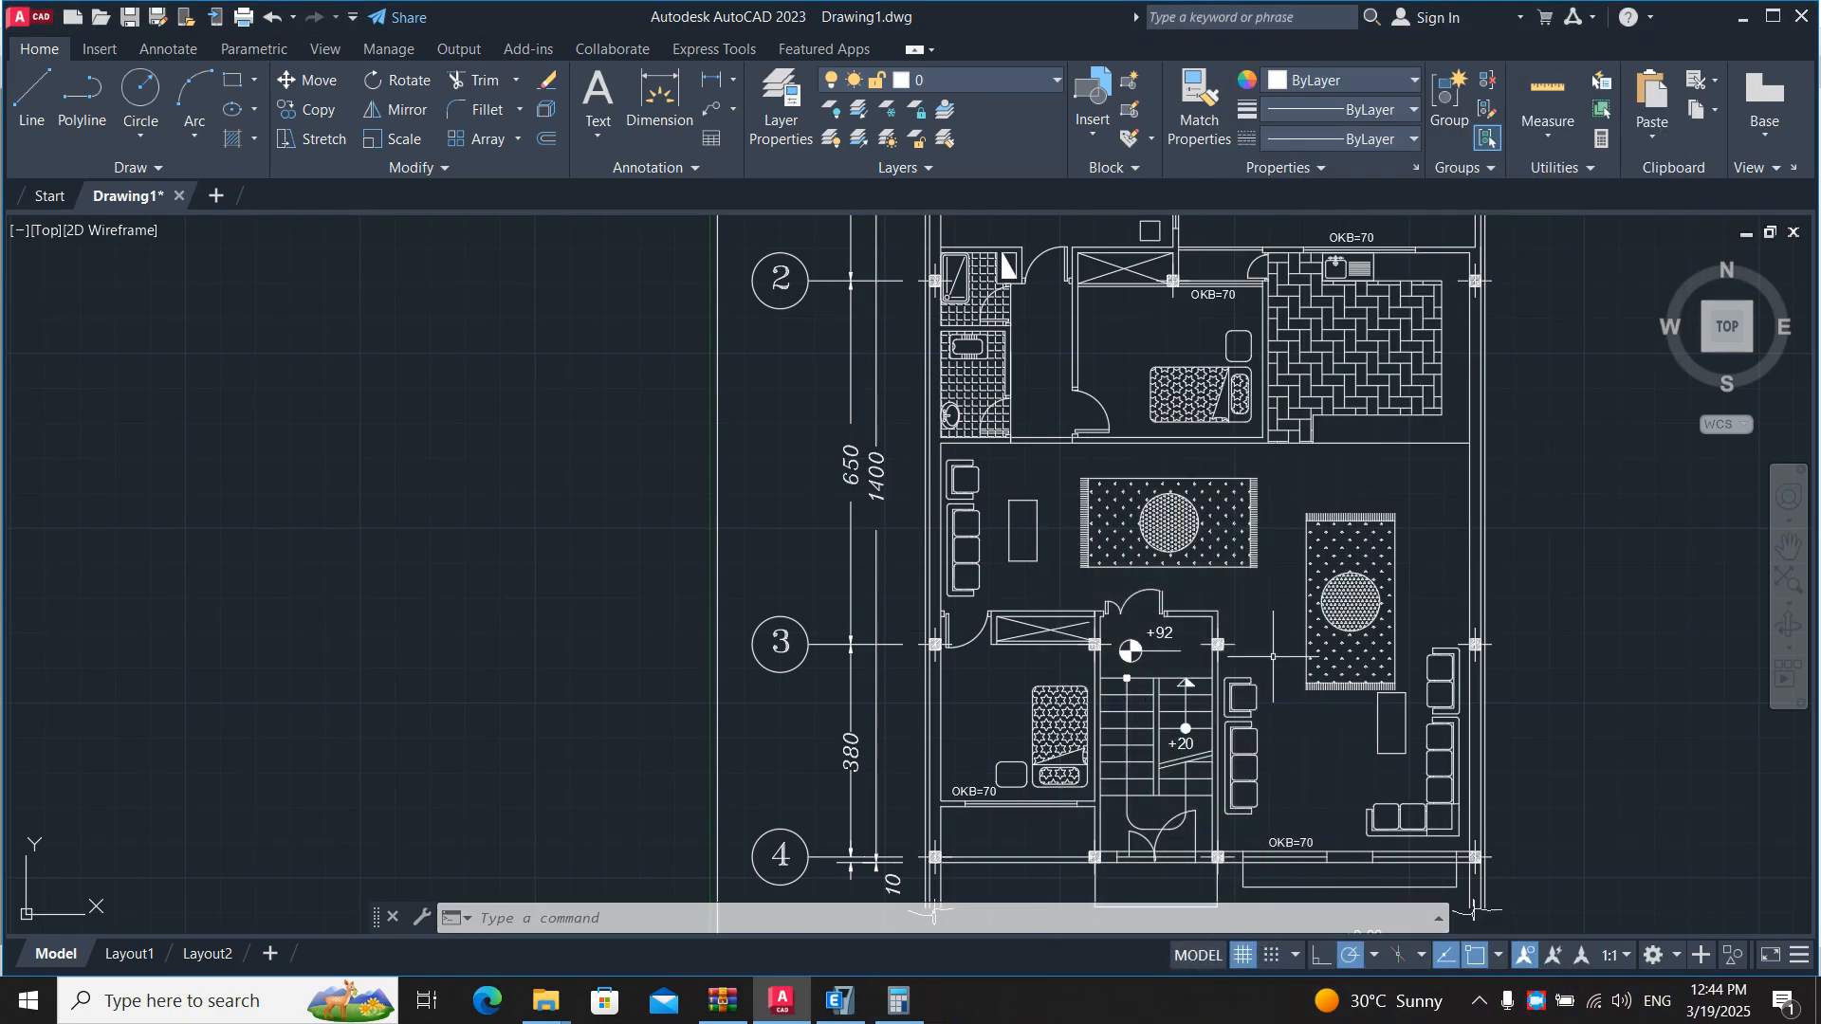
click(898, 1005)
text(3)
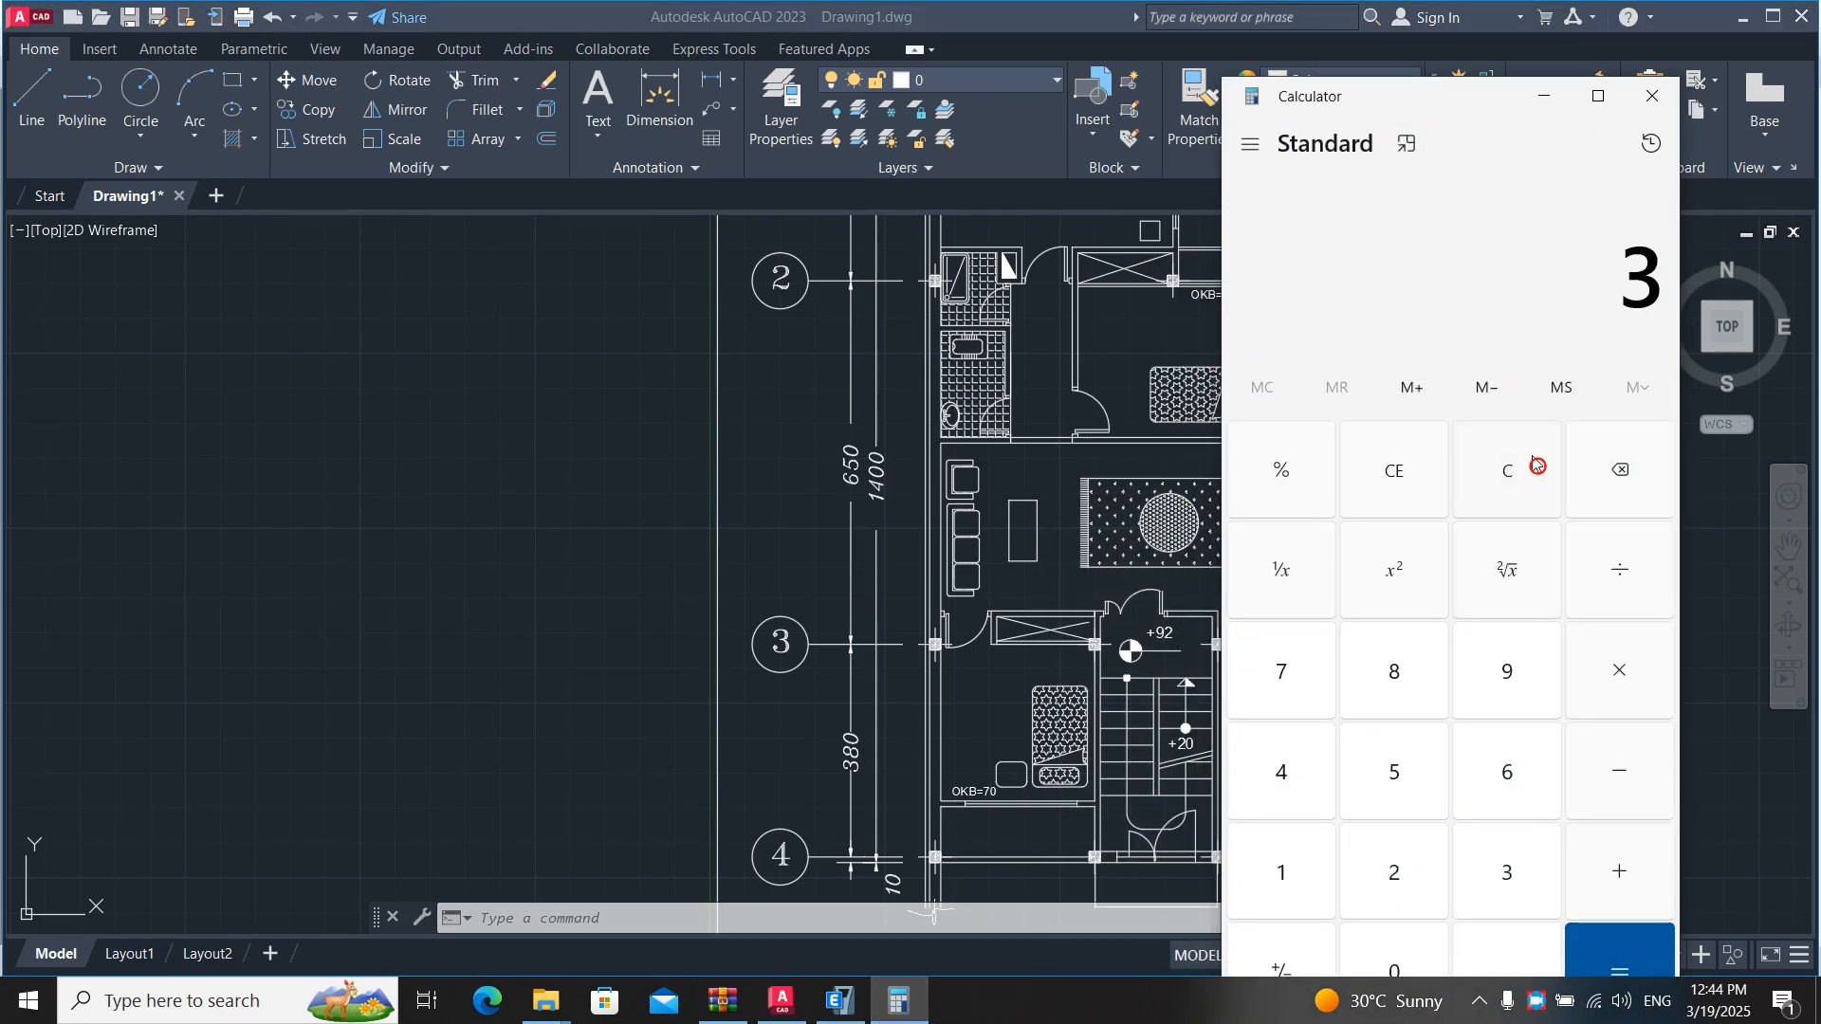
text(80 + 650 =)
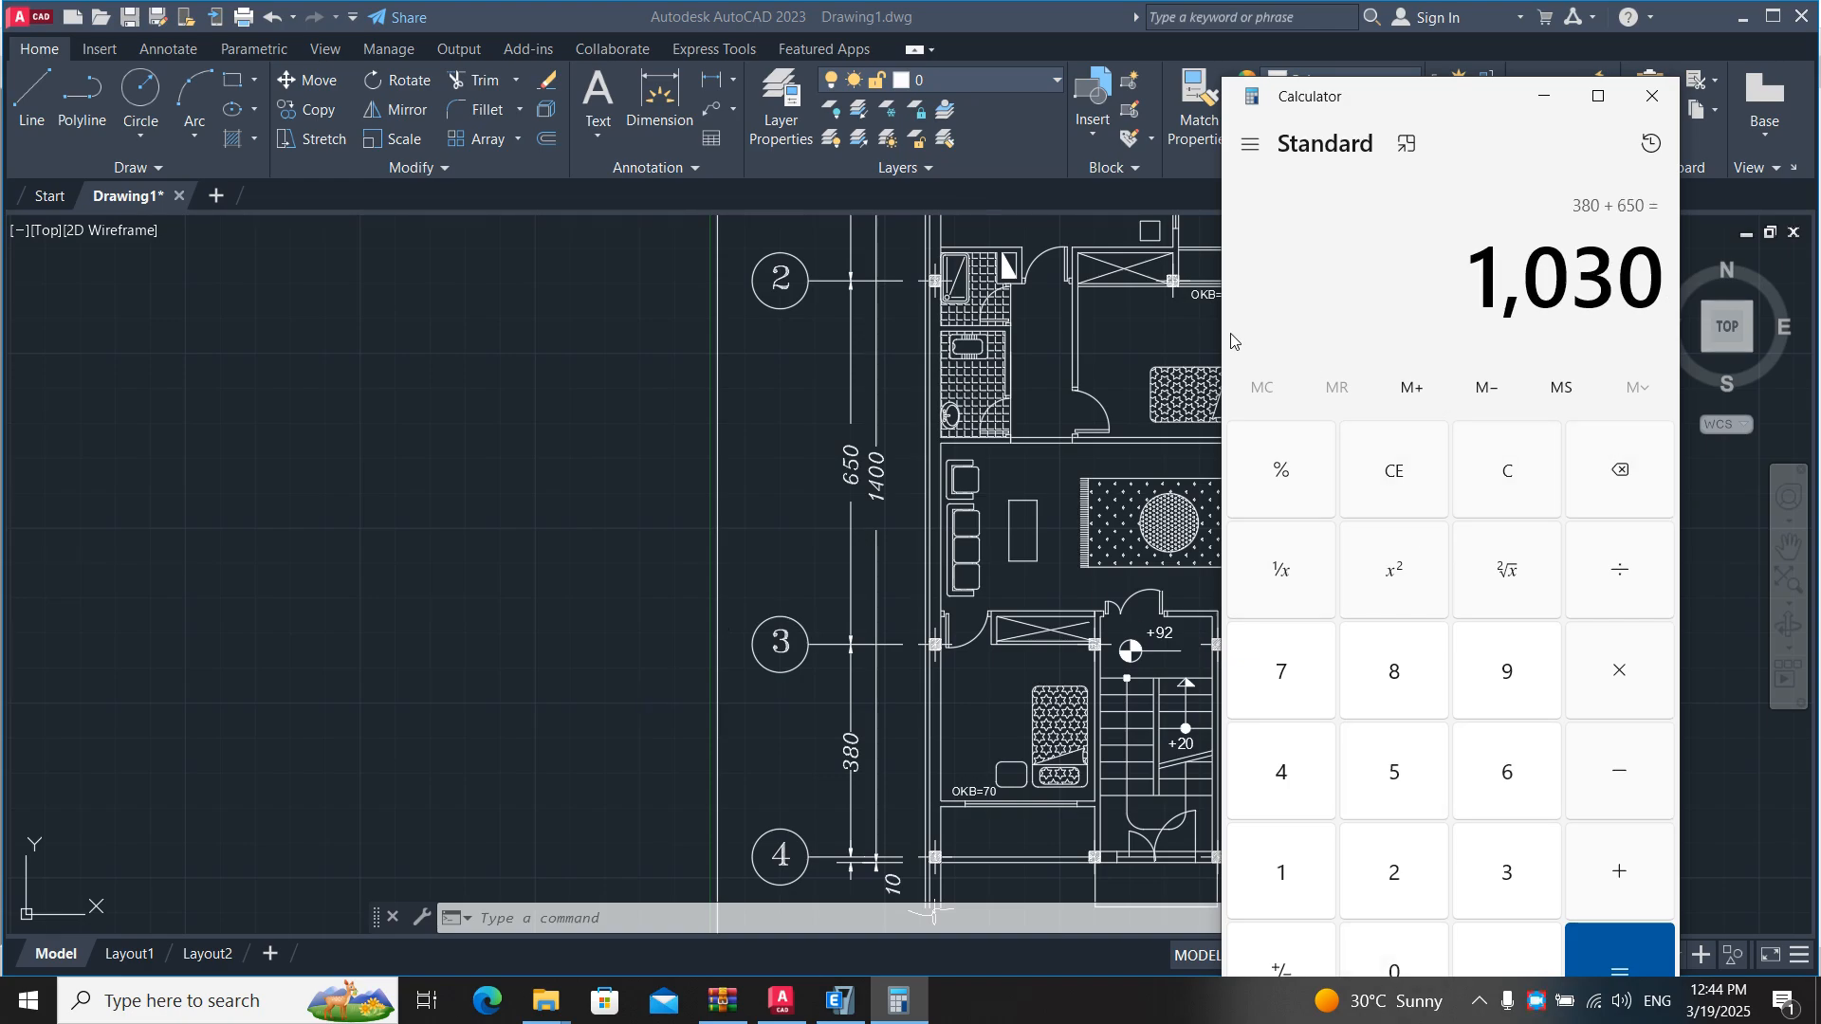
- Rename the third Y grid line as 2 and set its ordinate to 10.3 m
key(alt+Tab)
key(alt+Tab)
key(alt+Tab)
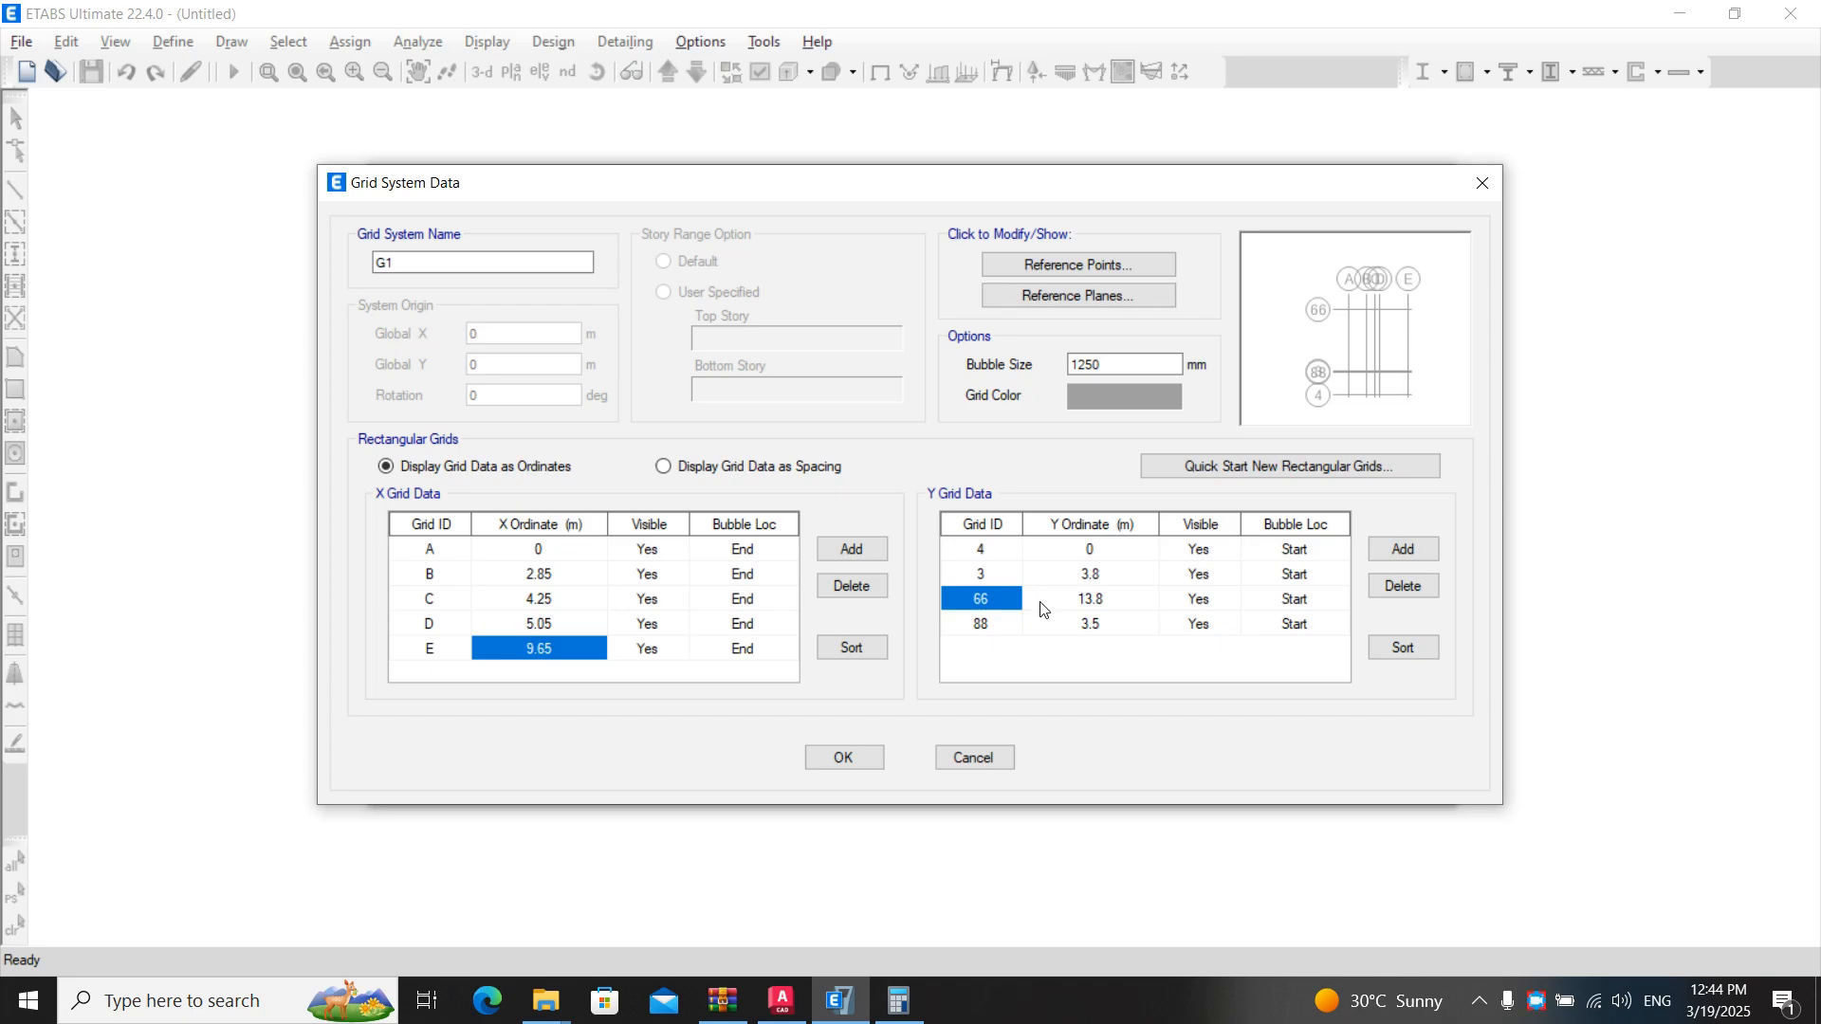
text(2)
click(1112, 607)
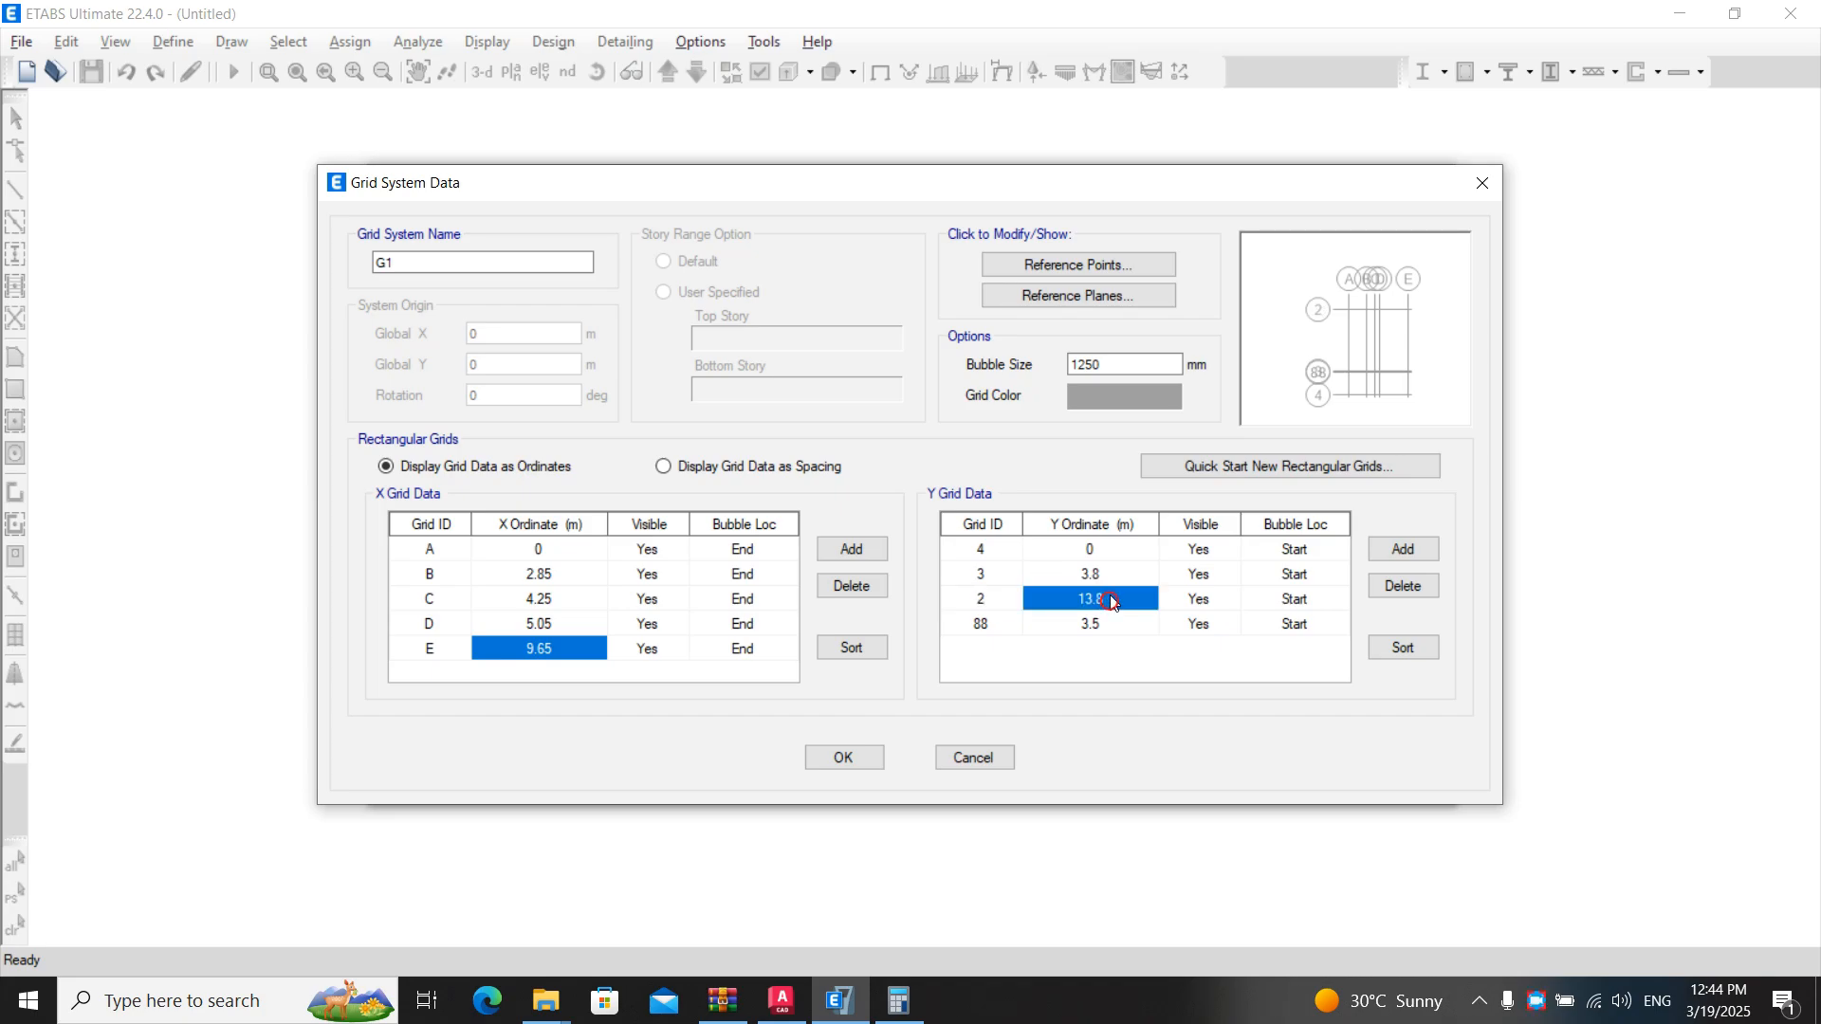
text(10.)
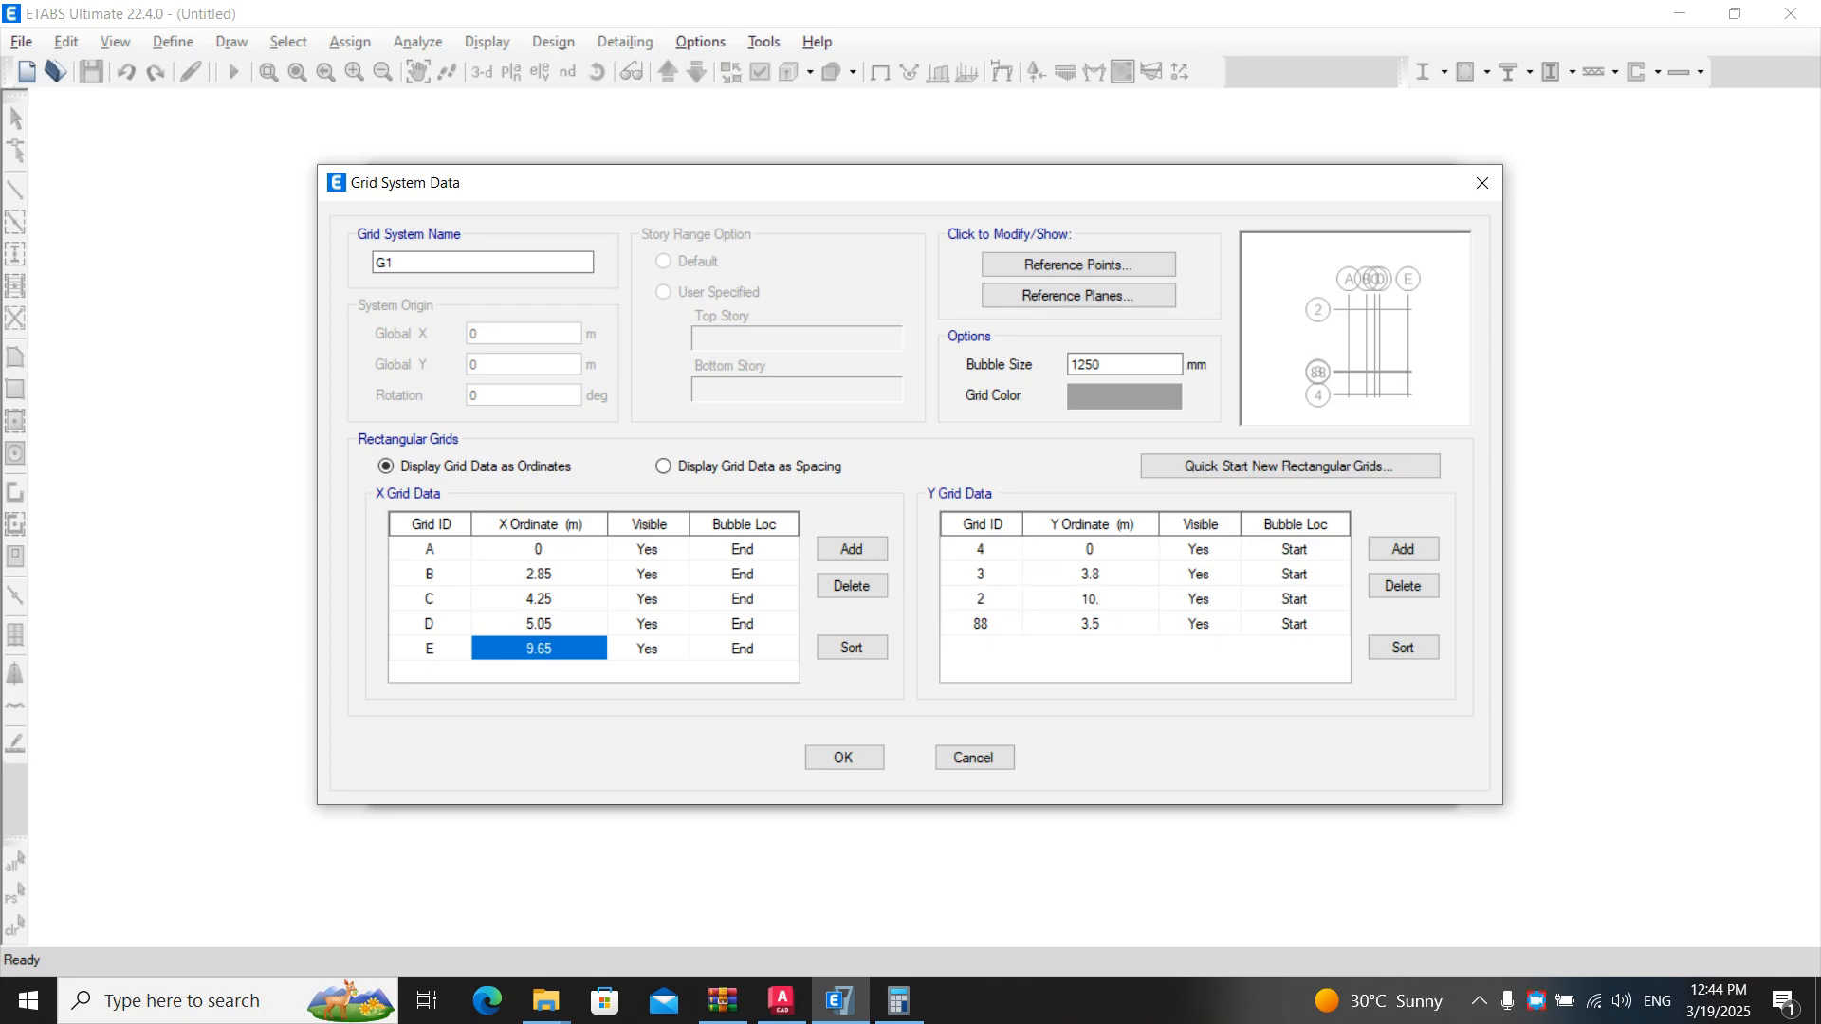
text(3)
key(Return)
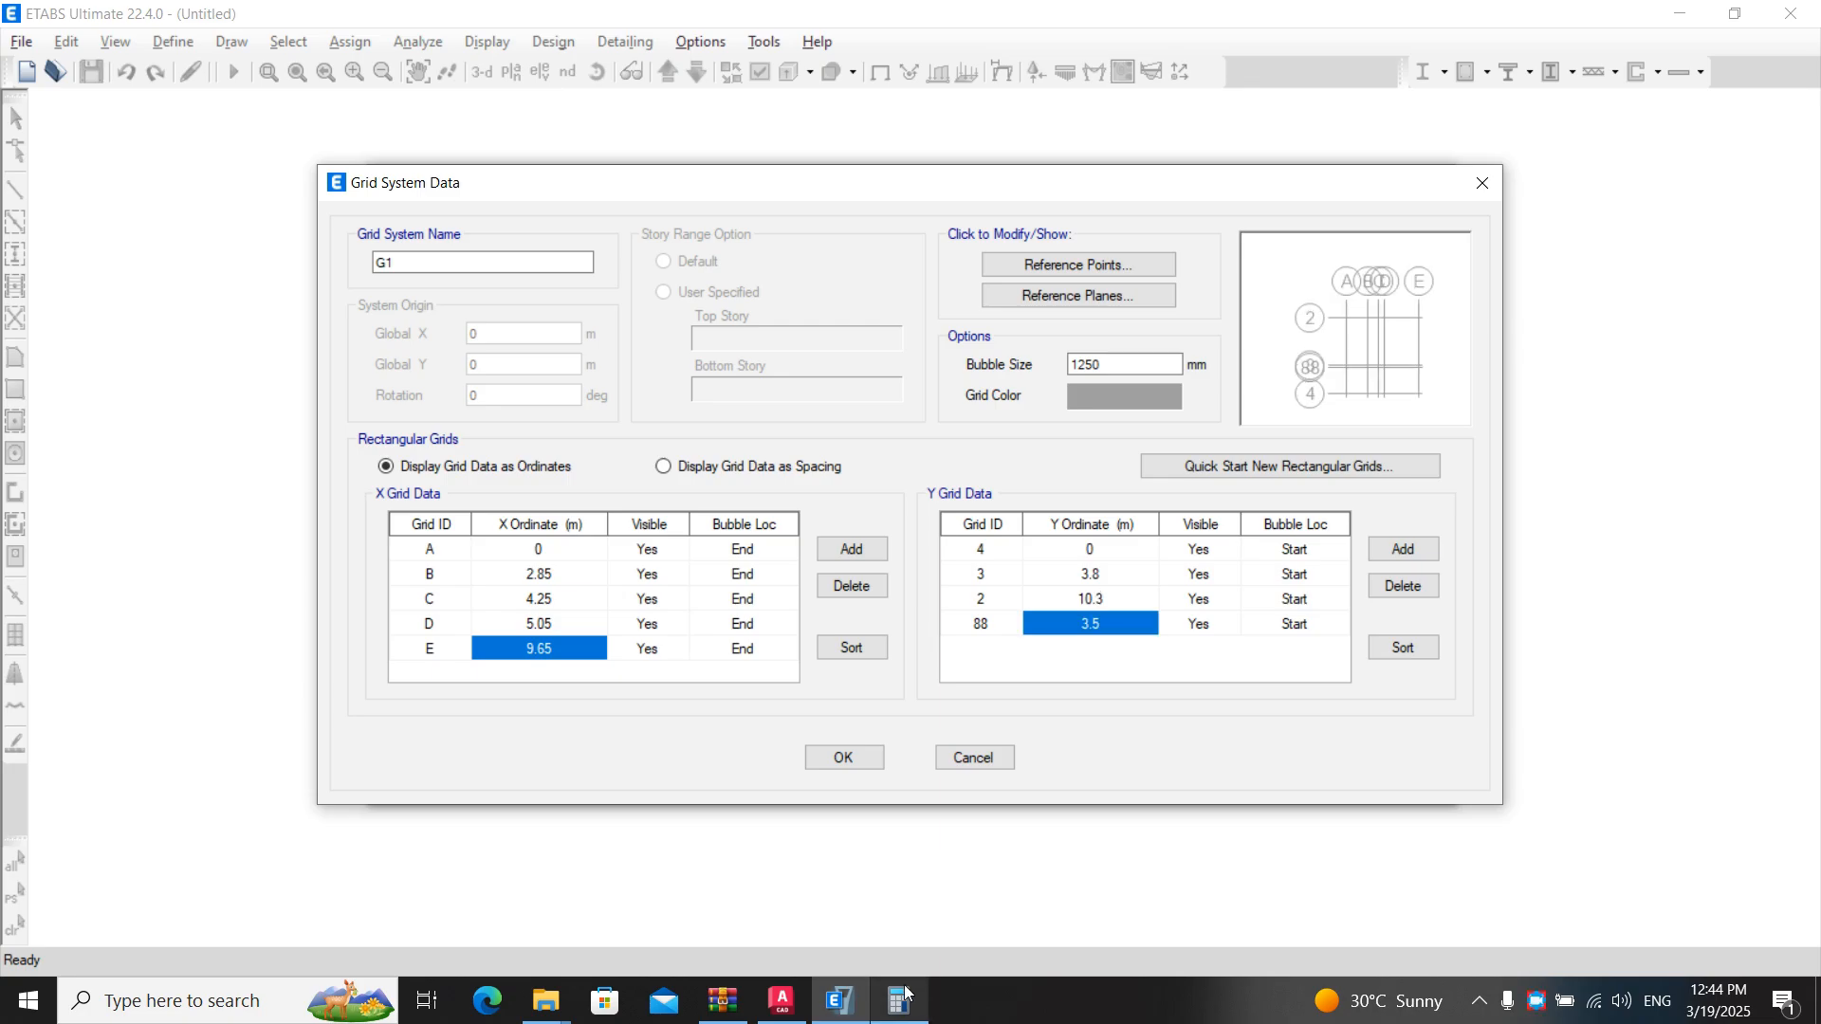
- Add the 350 spacing from the floor plan to the running total in Calculator
click(898, 1000)
click(898, 1001)
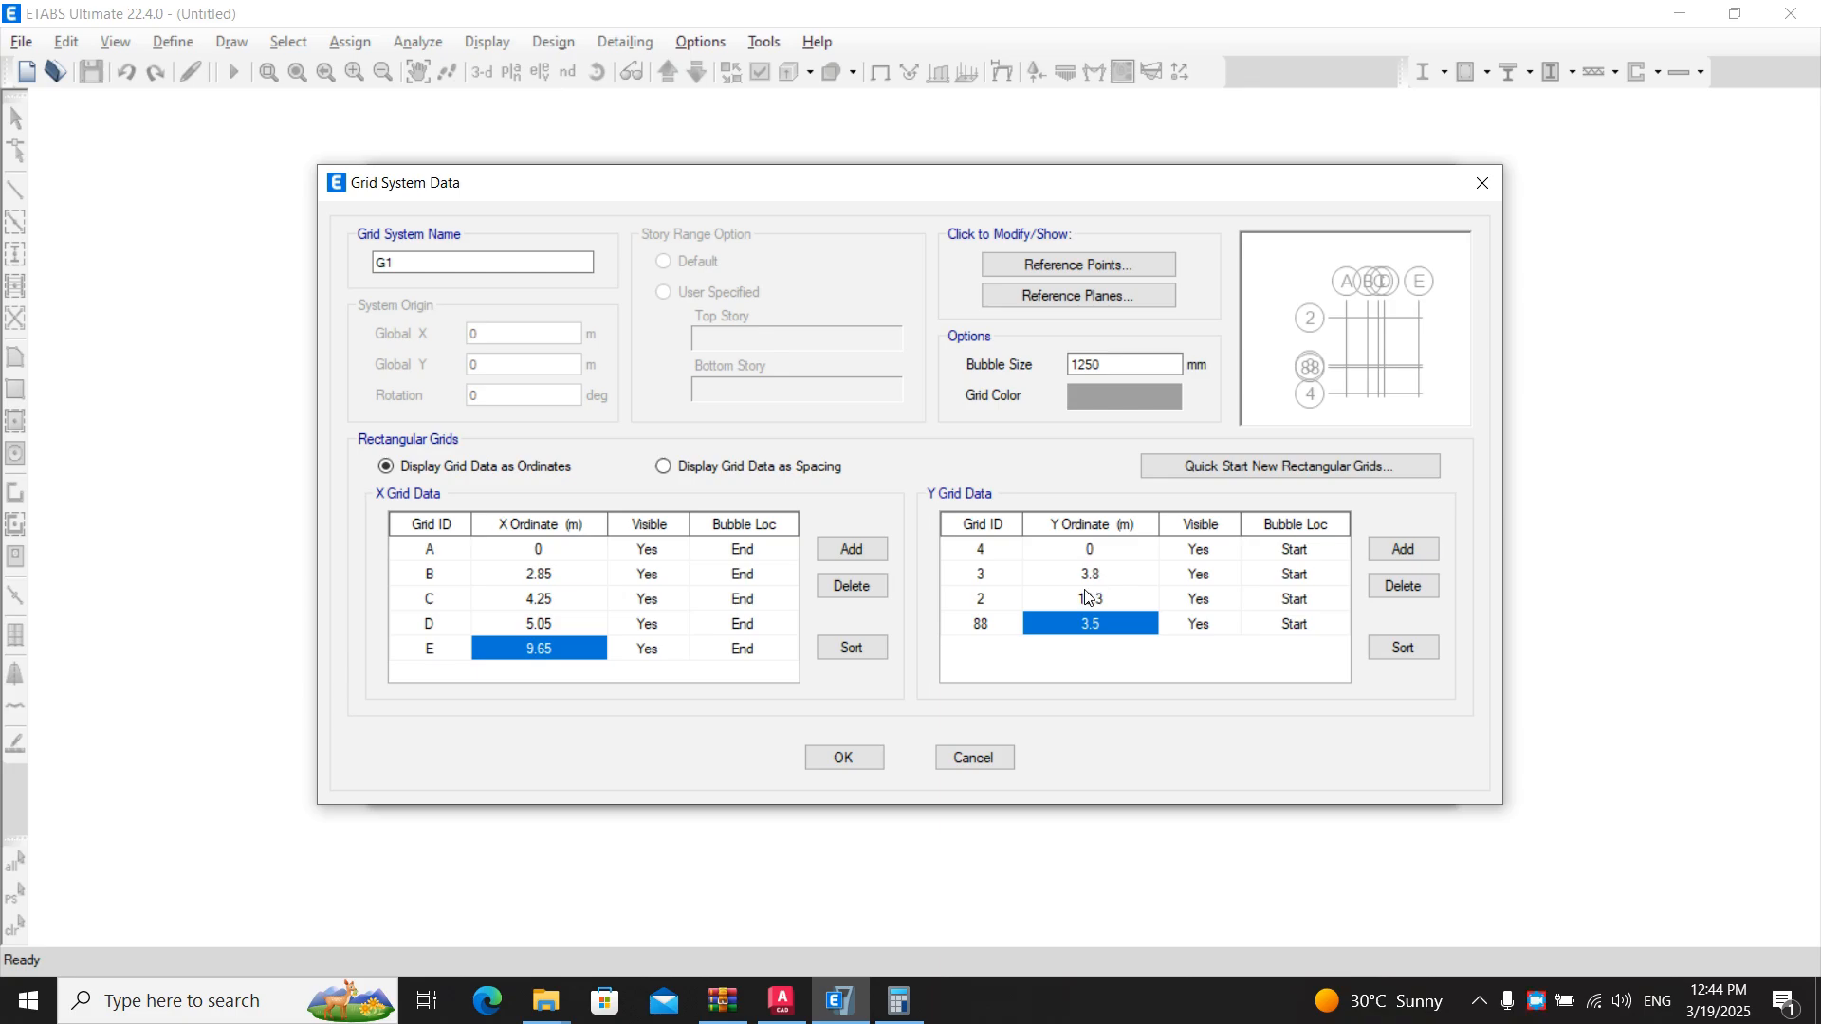
key(alt+Tab)
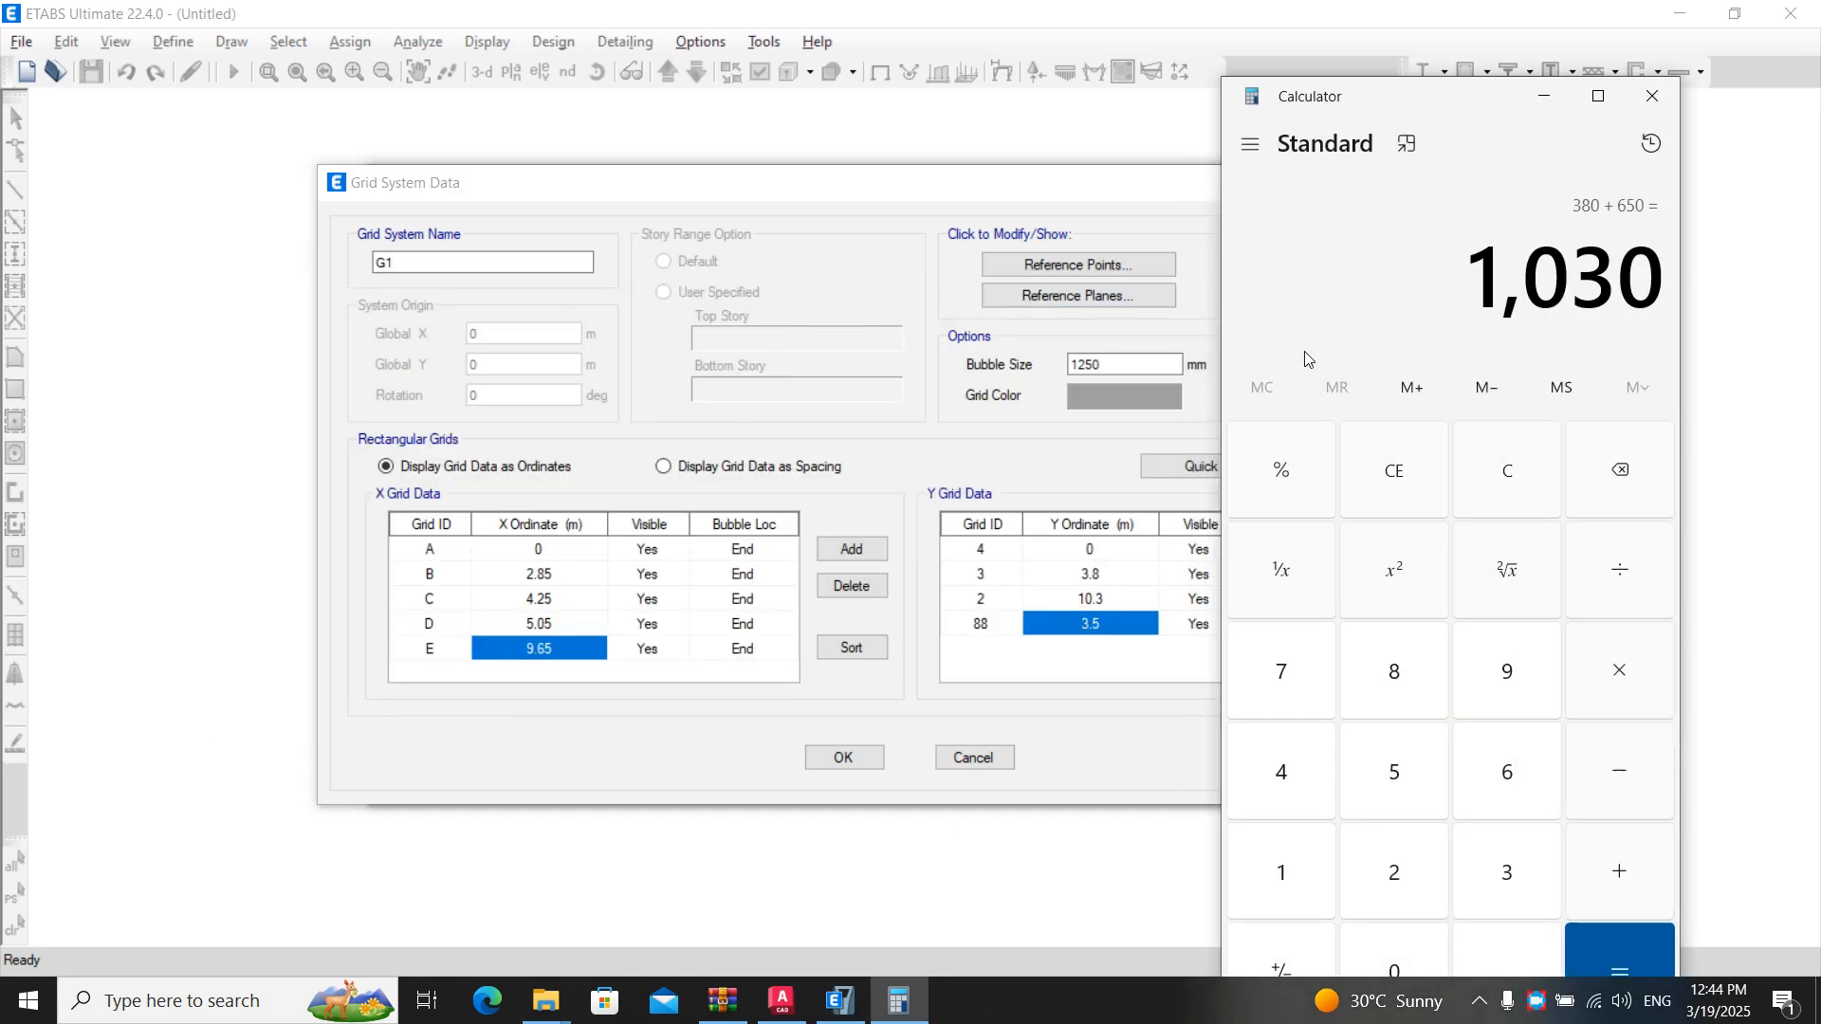
key(alt+Tab)
key(alt+Tab)
middle_drag(749, 378, 706, 561)
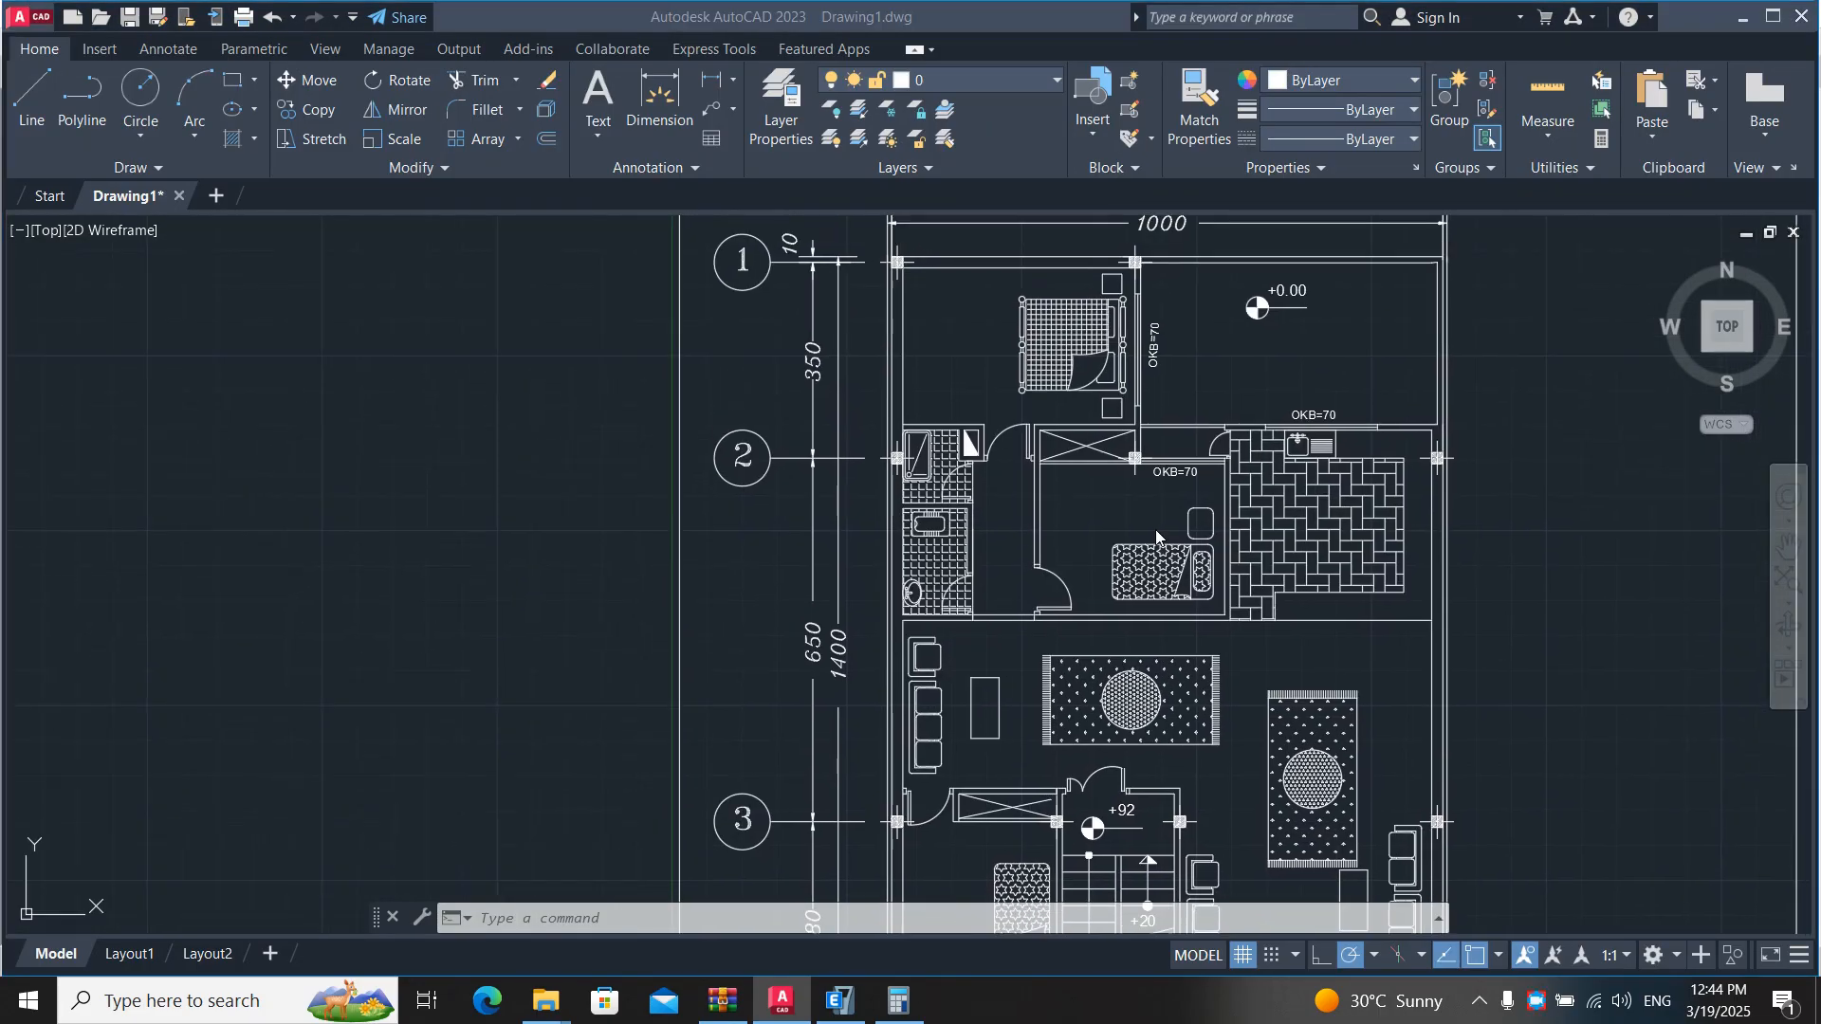
key(alt+Tab)
text(+3.5)
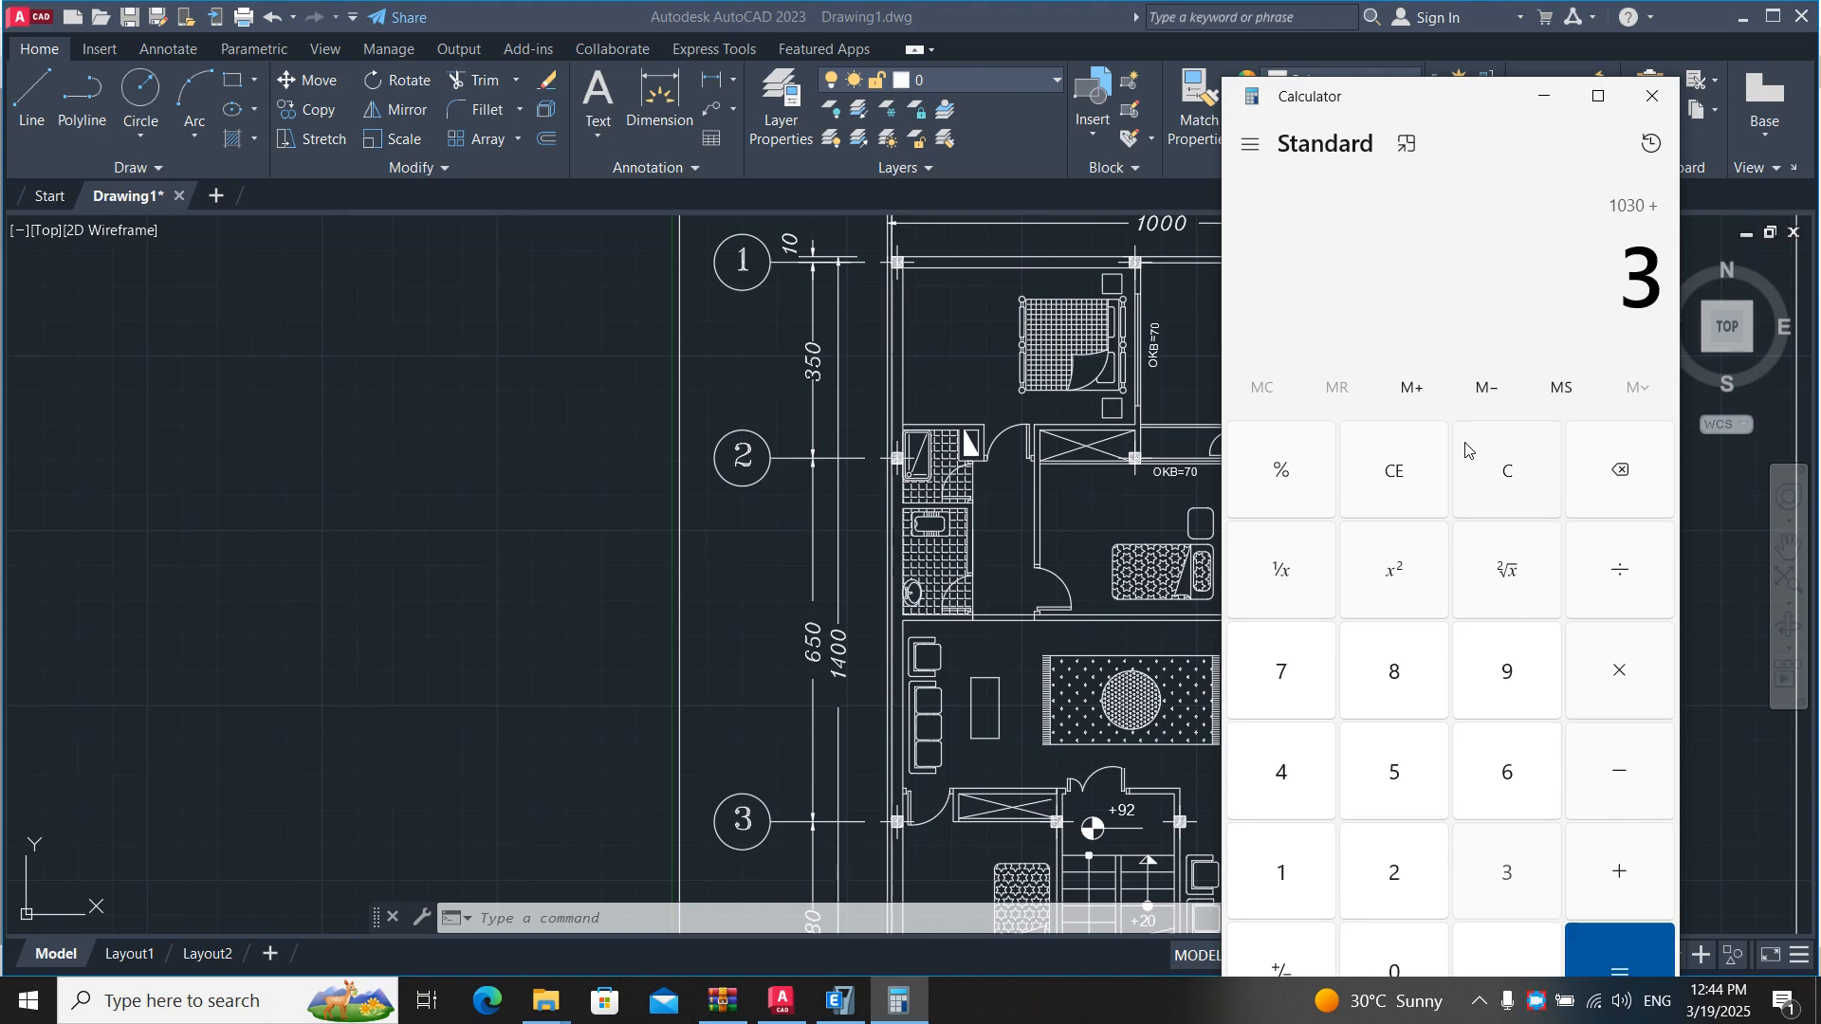
key(Return)
text(-3.5)
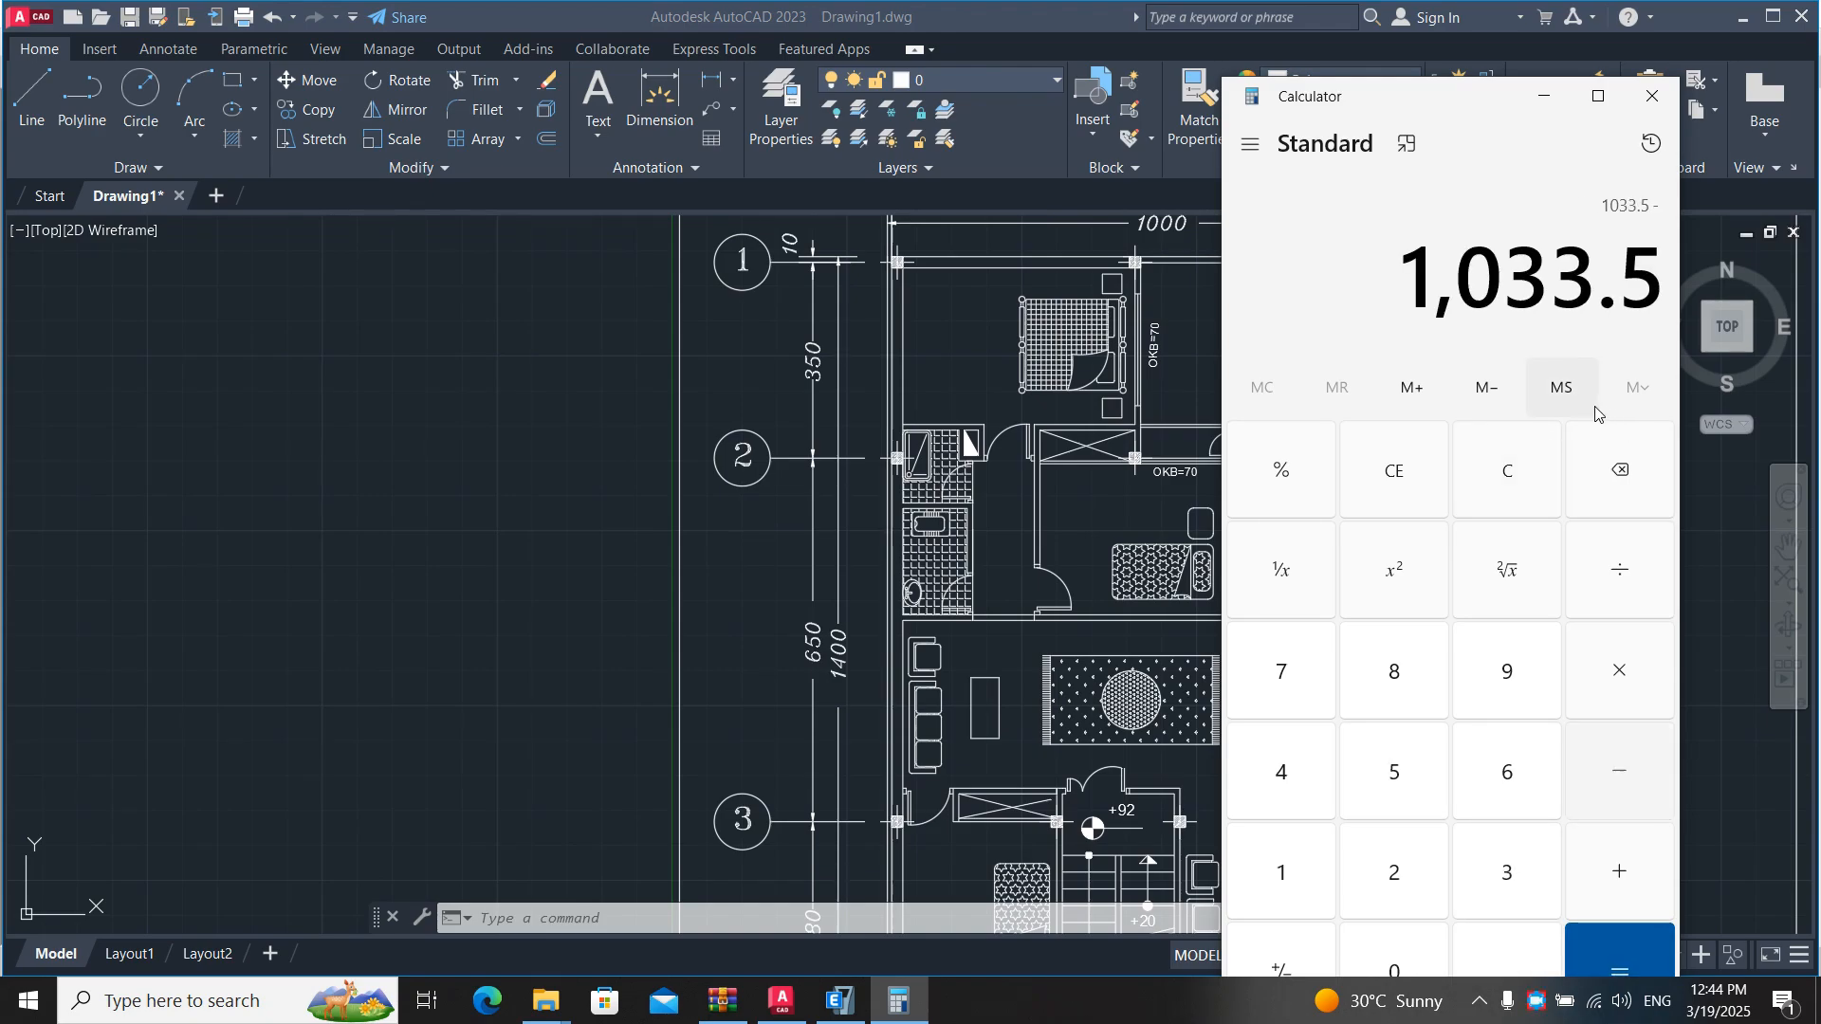
key(Return)
text(+ 35)
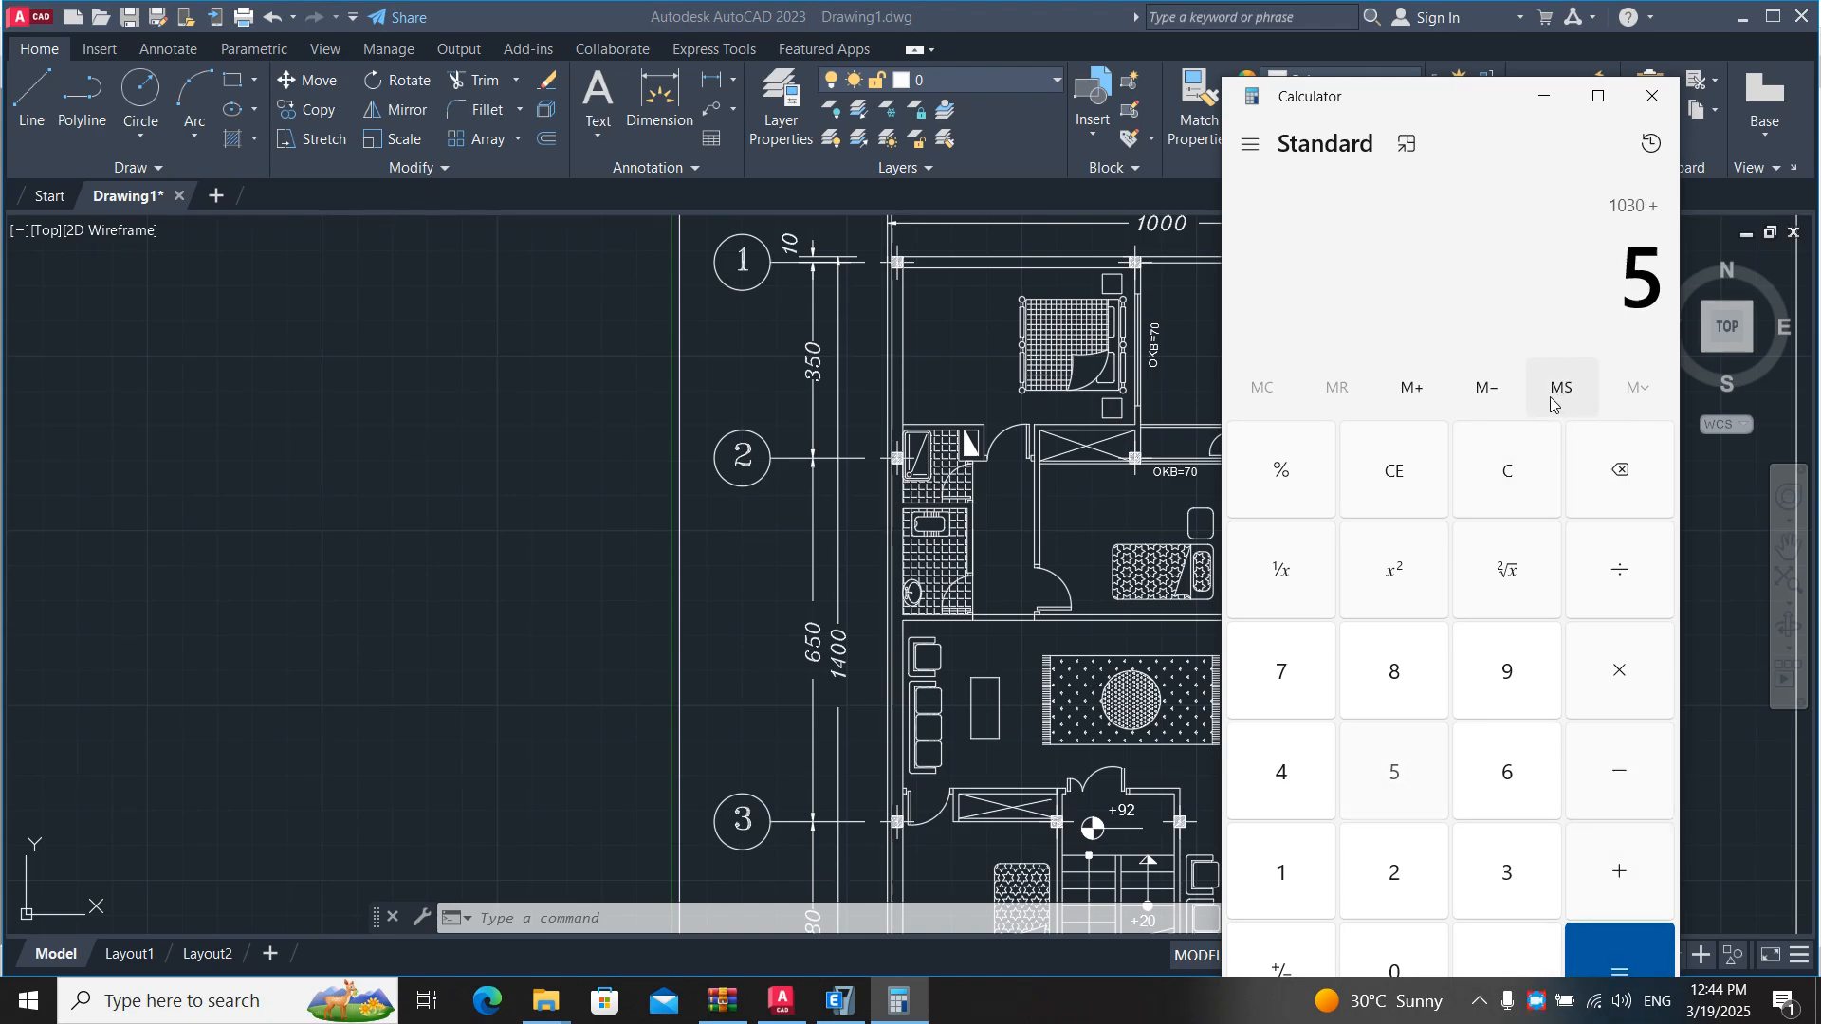
key(BackSpace)
text(350)
key(Return)
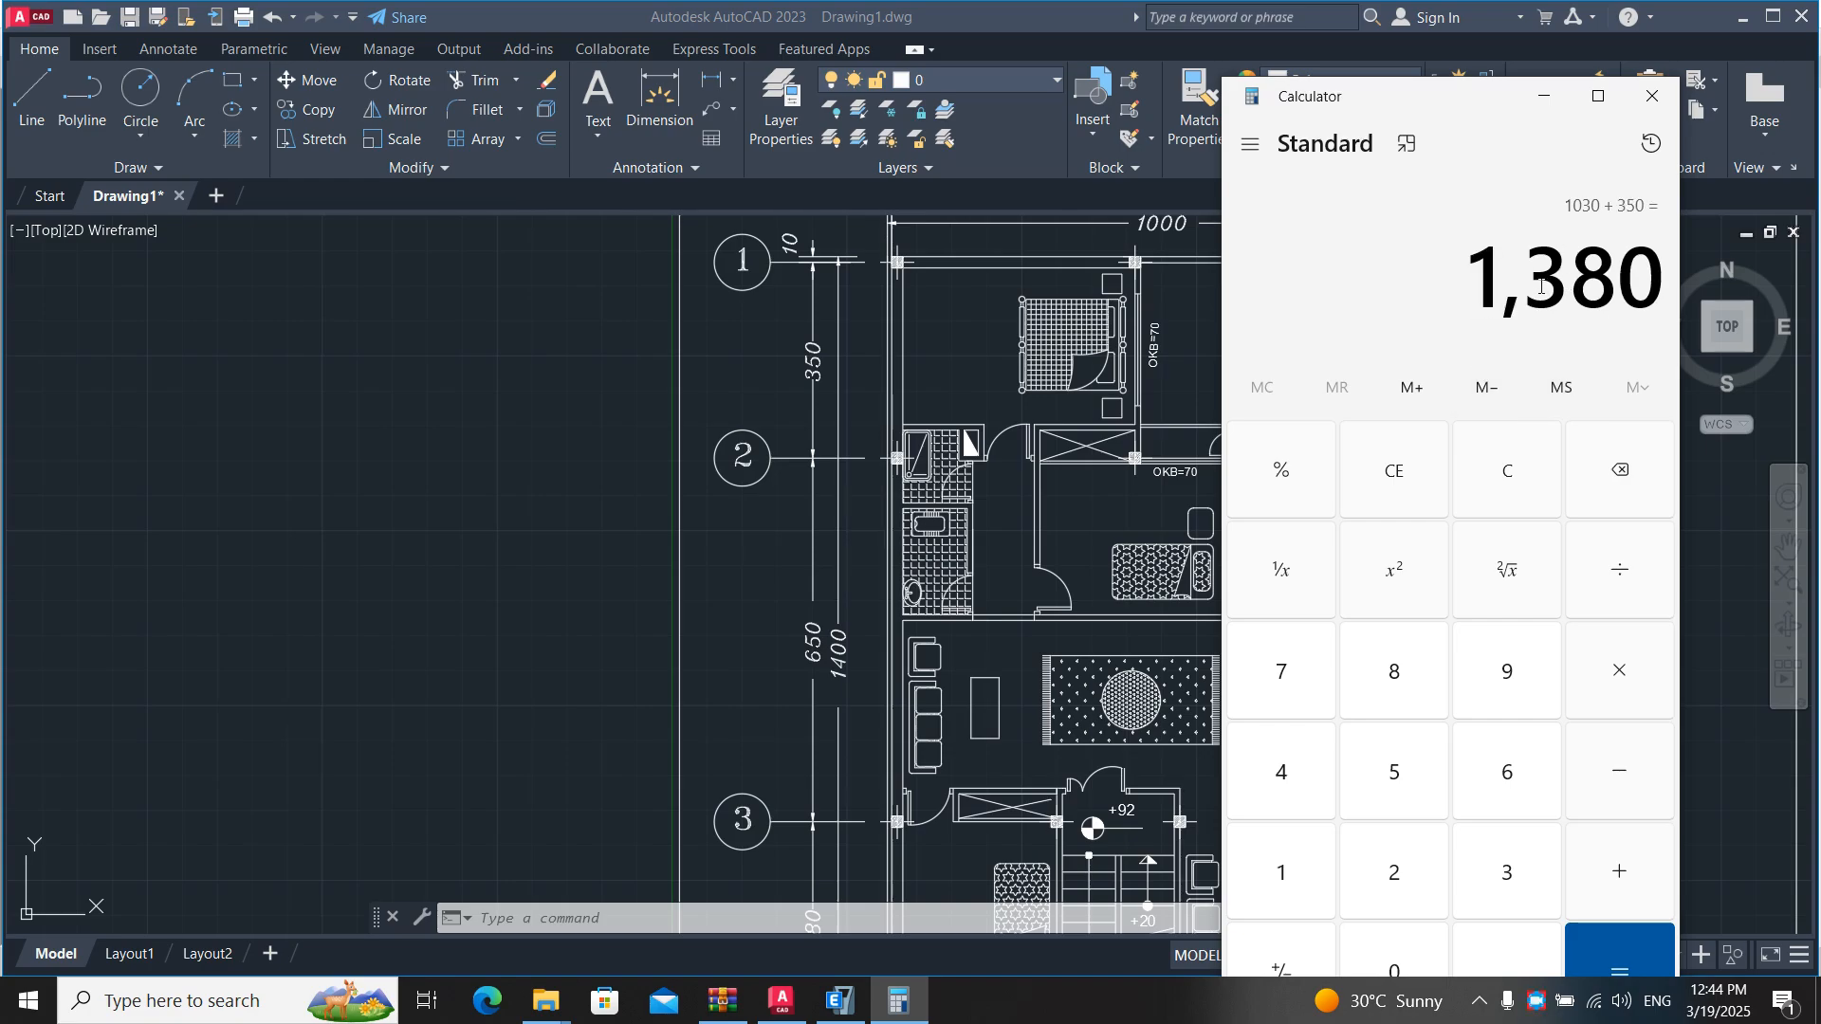
- Set the last Y grid line's ordinate to 13.8 m and rename it as 1
key(alt+Tab)
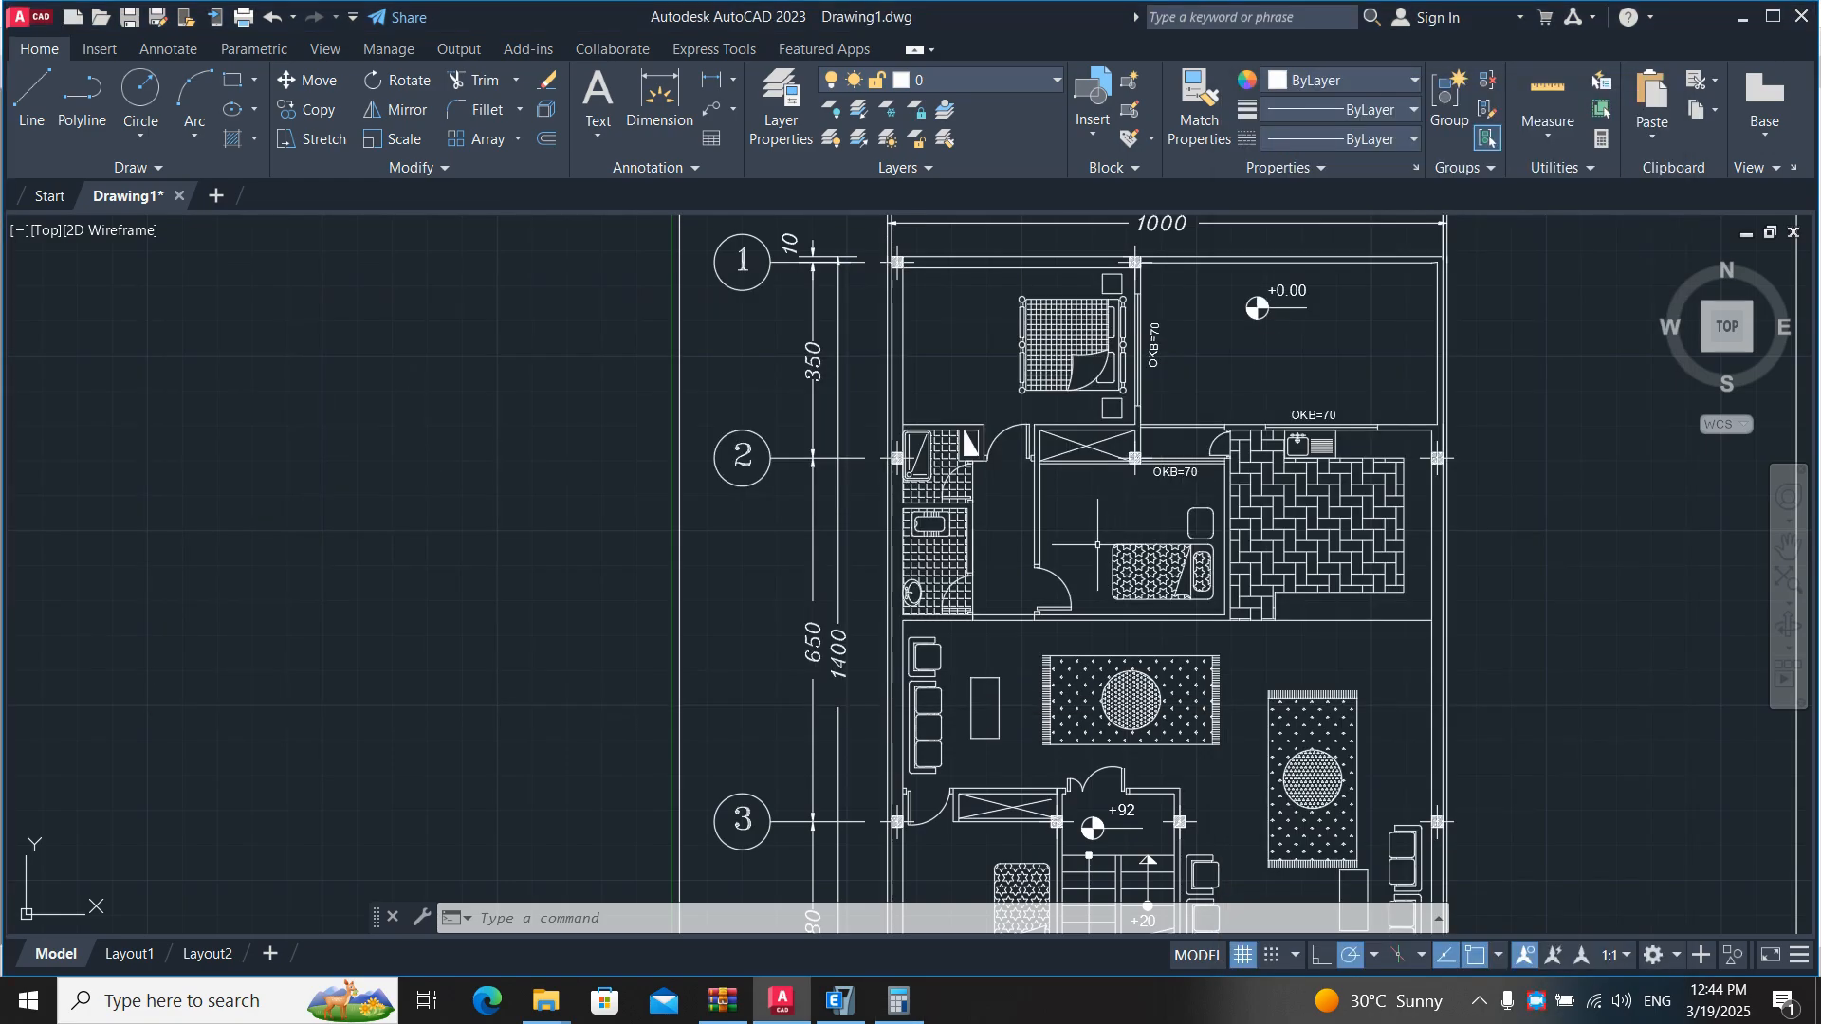
key(alt+Tab)
key(Tab)
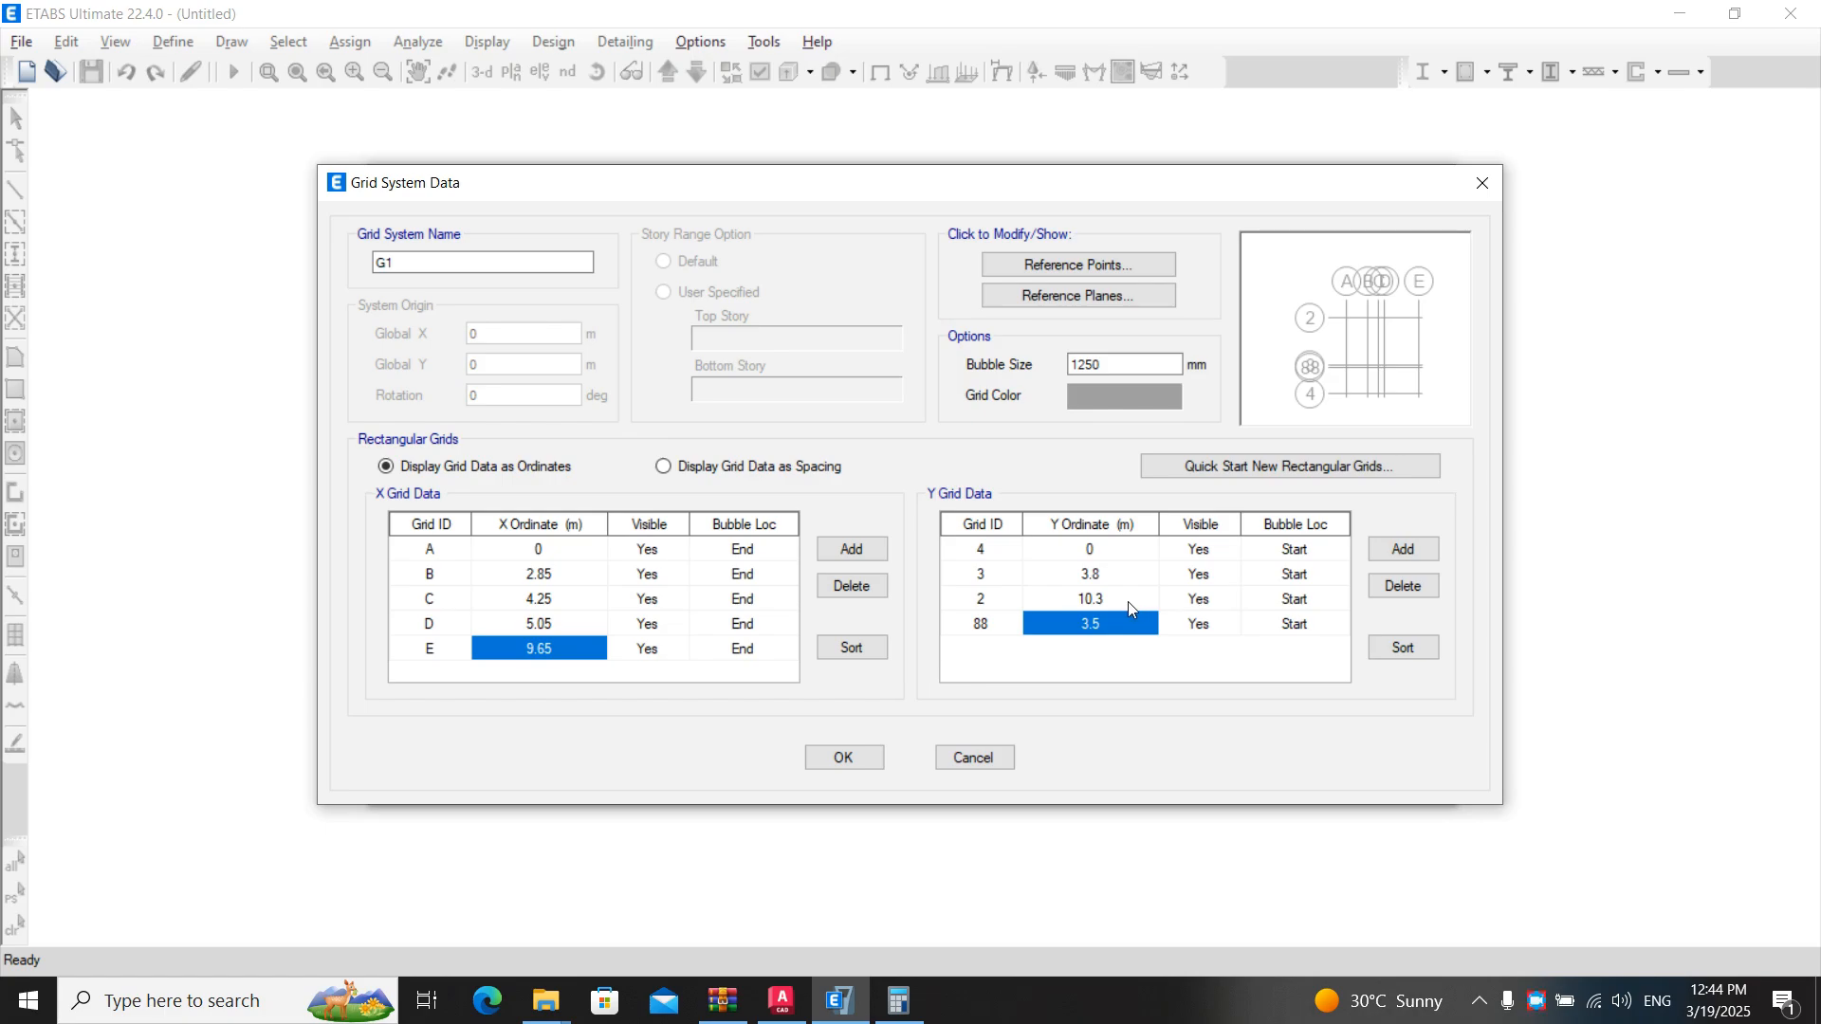
text(13)
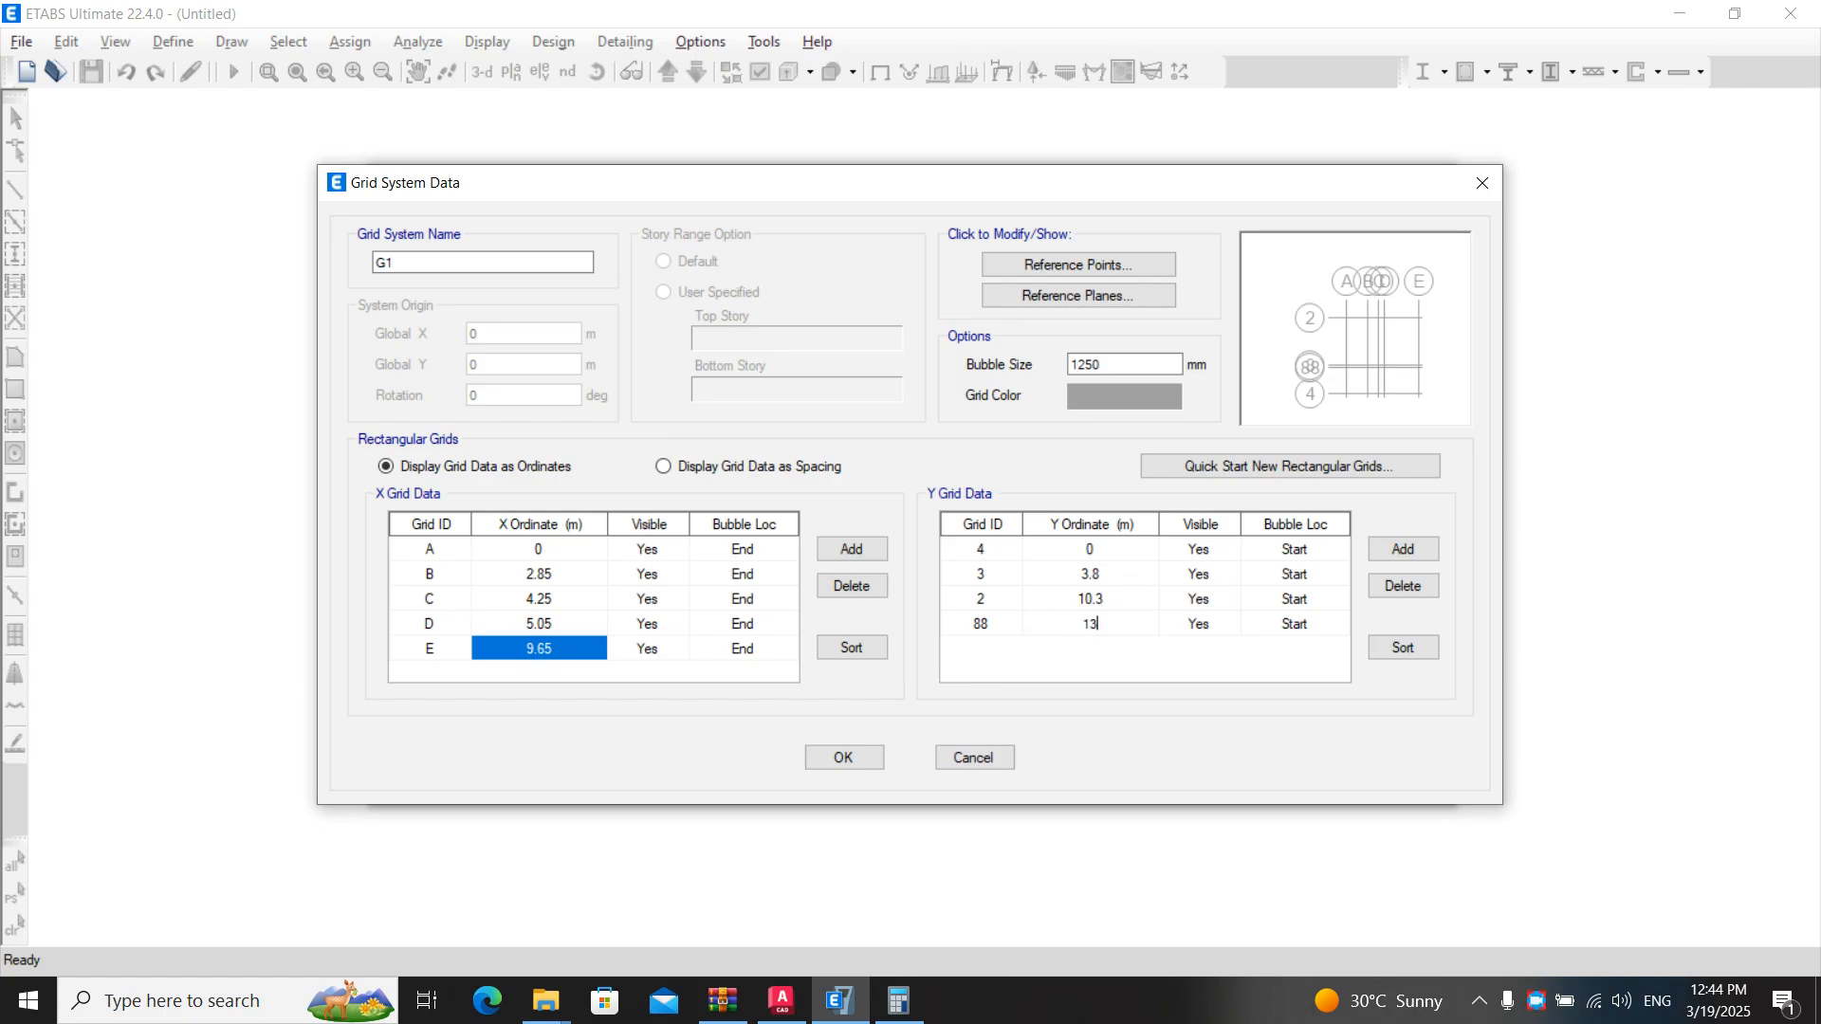
text(.8)
key(Return)
click(981, 626)
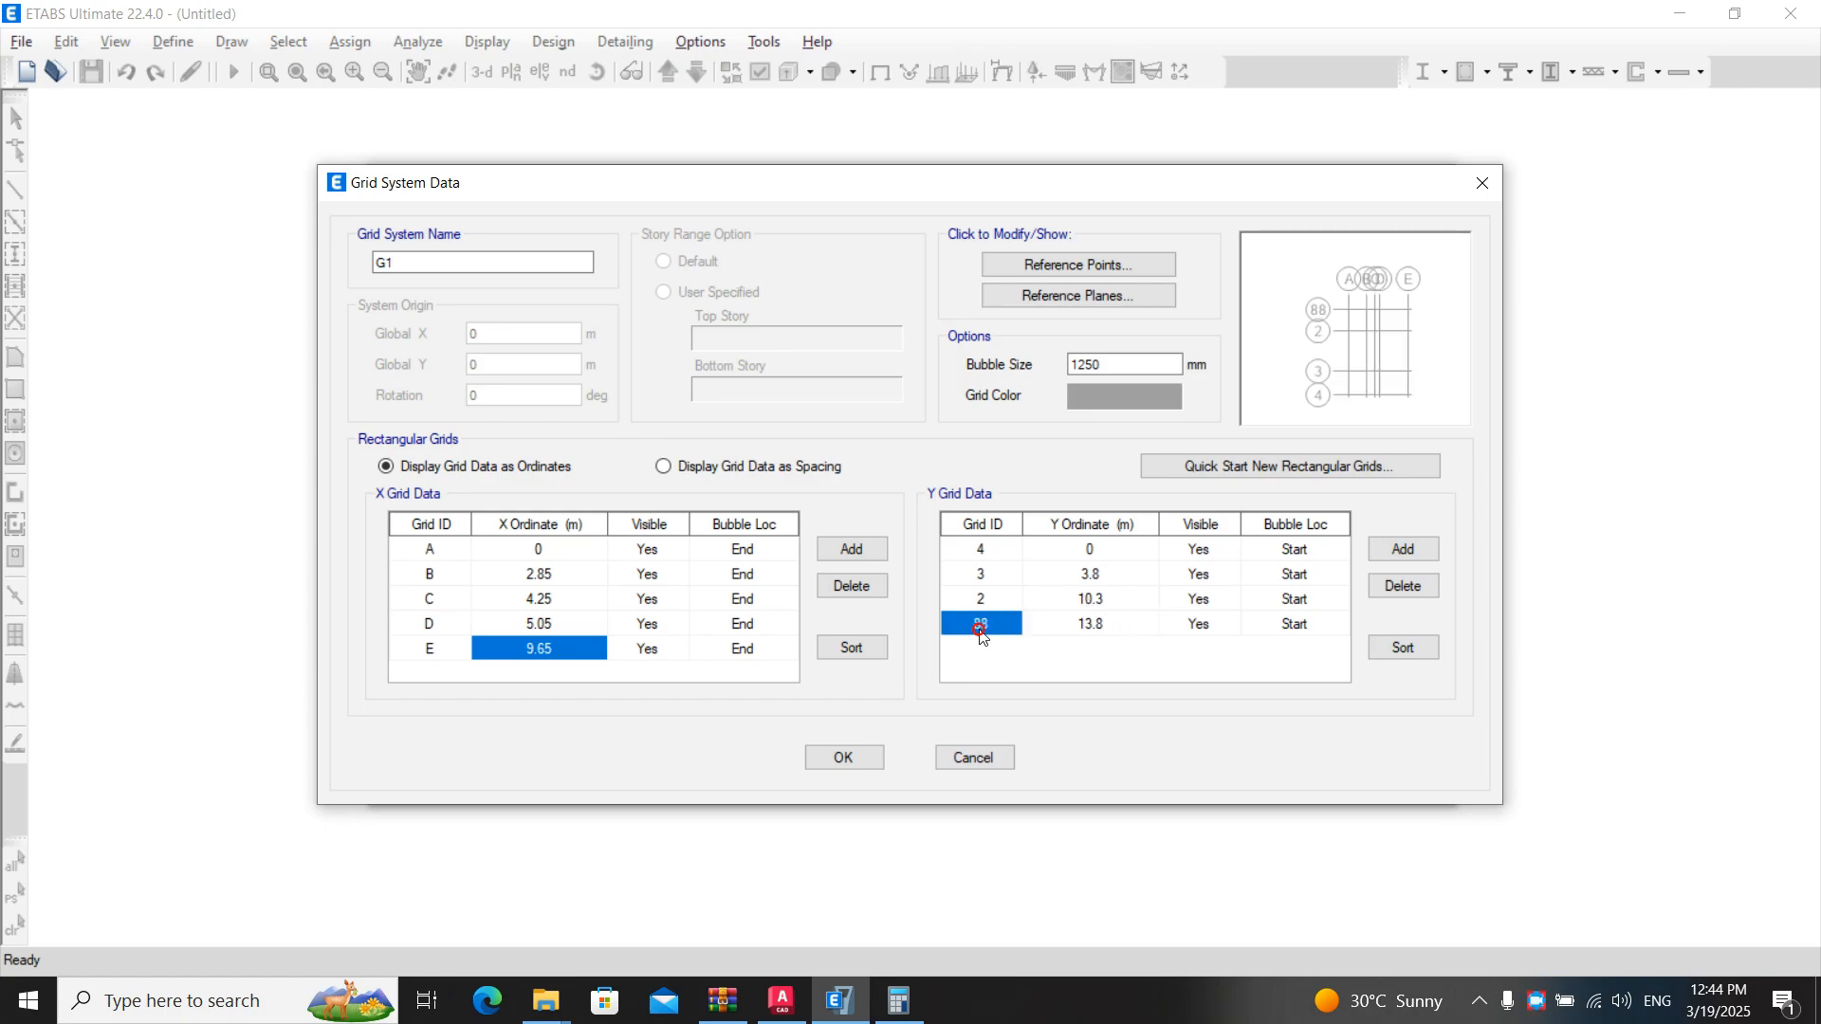
text(1)
key(Return)
- Accept the grid system data and the quick template to generate the grid model
click(846, 757)
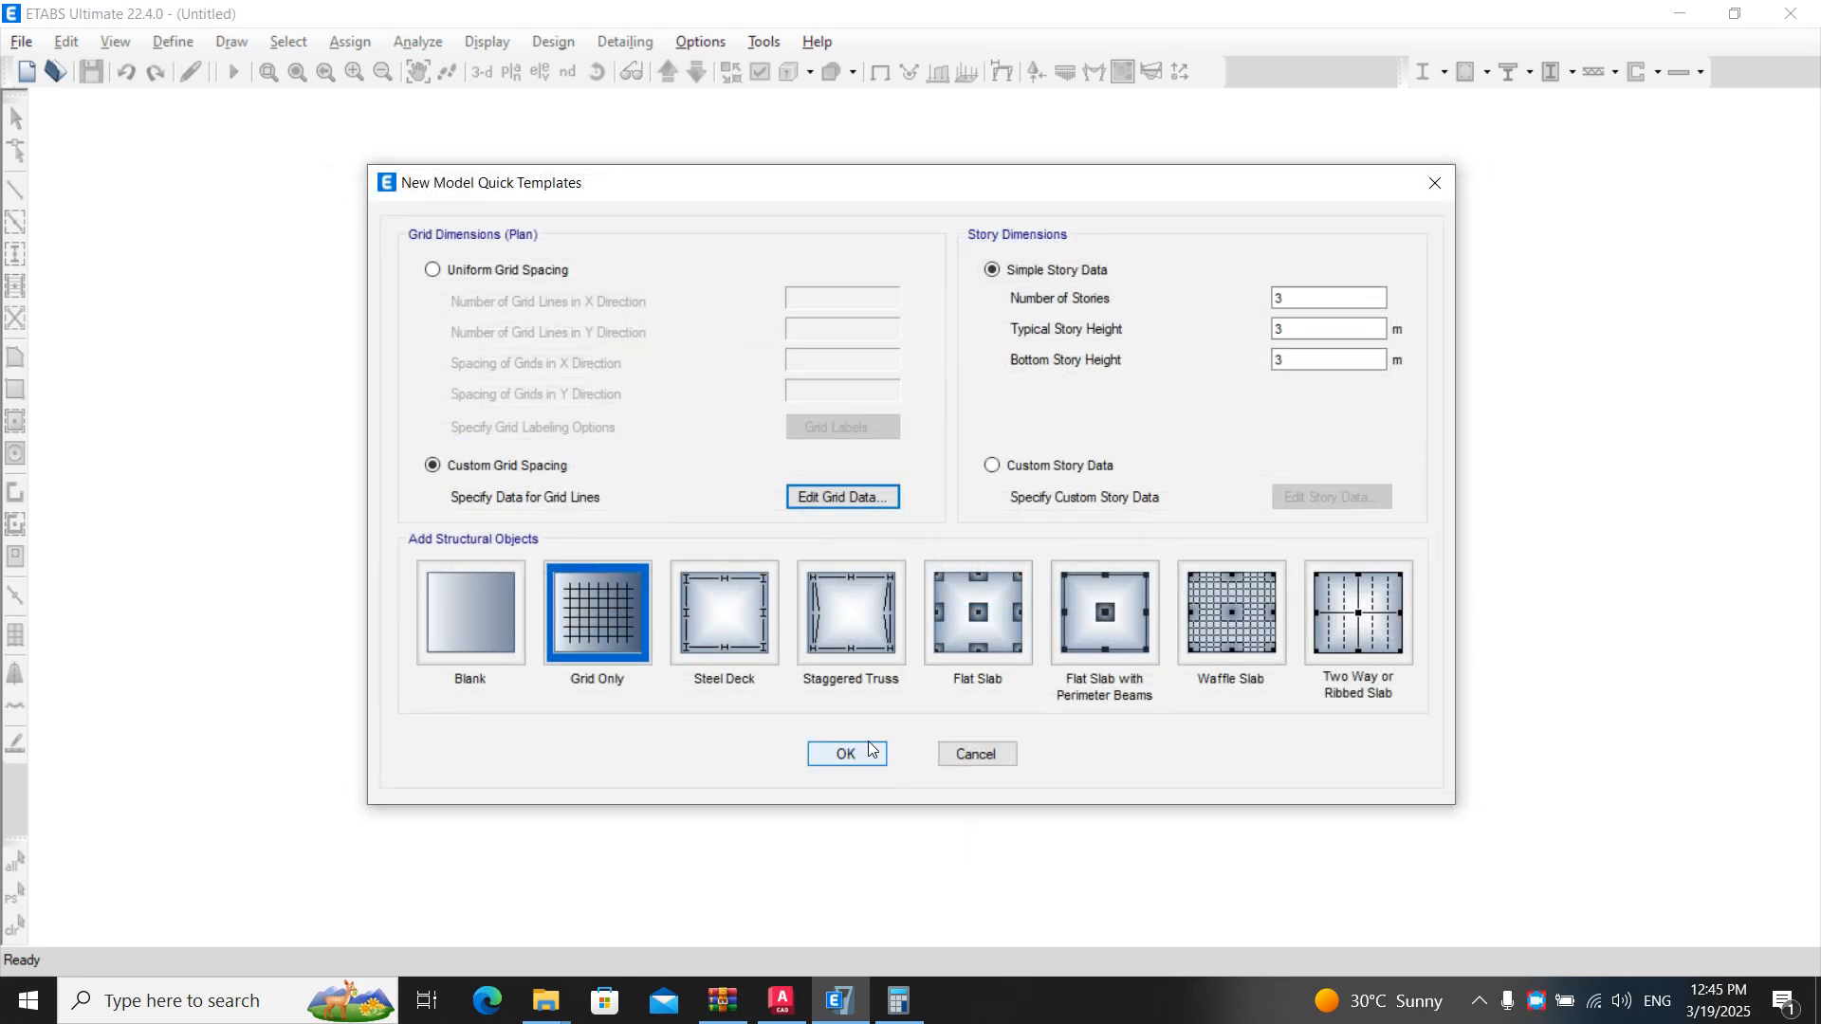
click(859, 756)
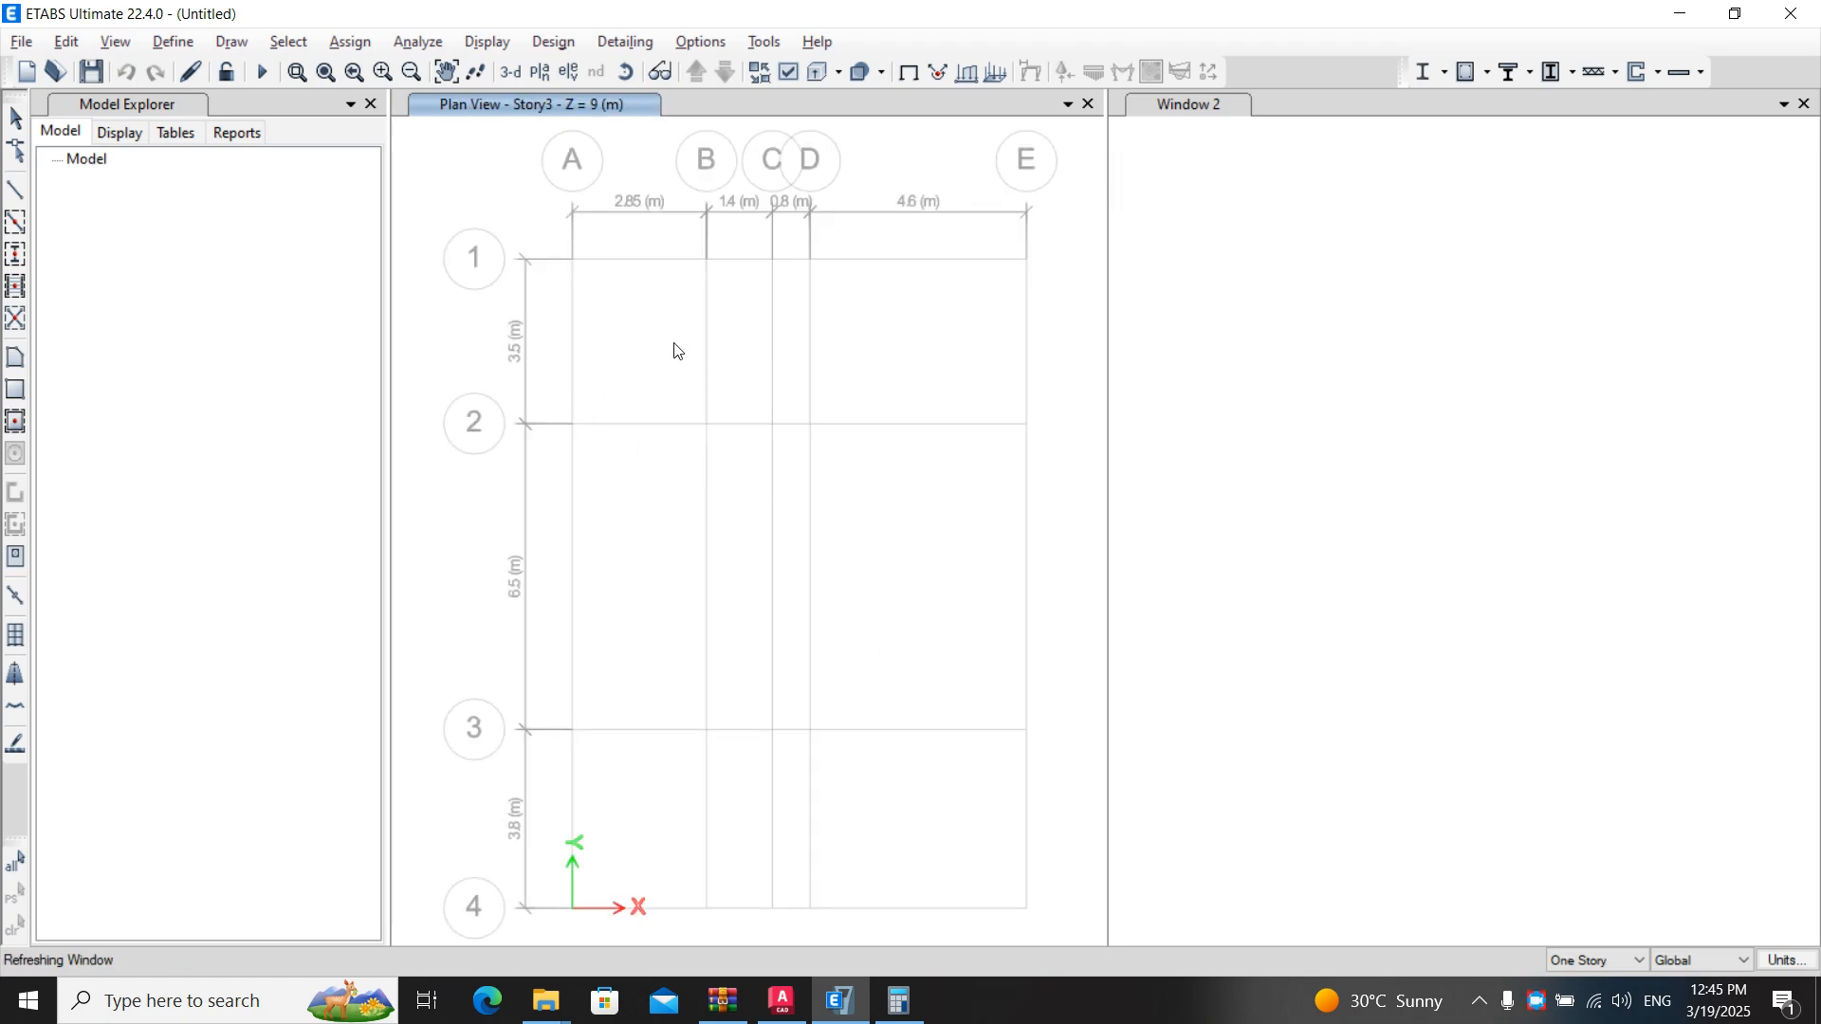
scroll(670, 471, up, 3)
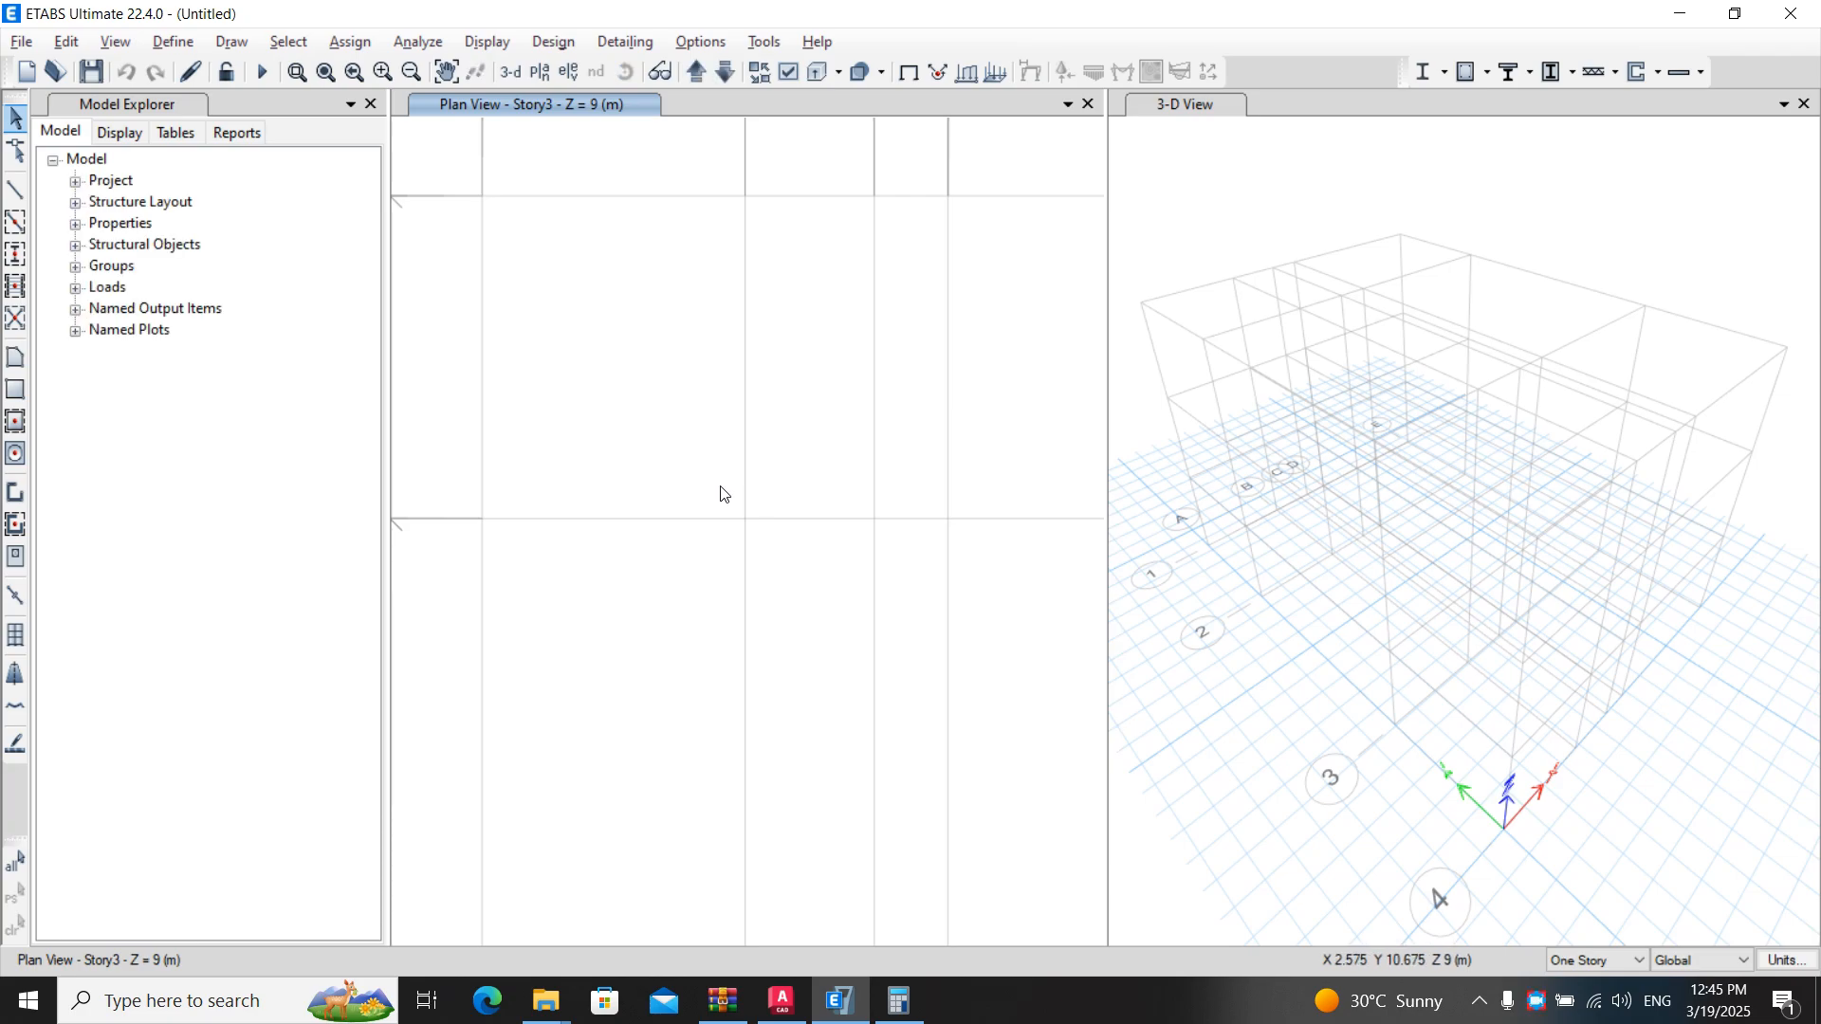
scroll(721, 487, down, 3)
mouse_move(697, 456)
middle_down()
mouse_move(687, 483)
mouse_move(703, 459)
middle_up()
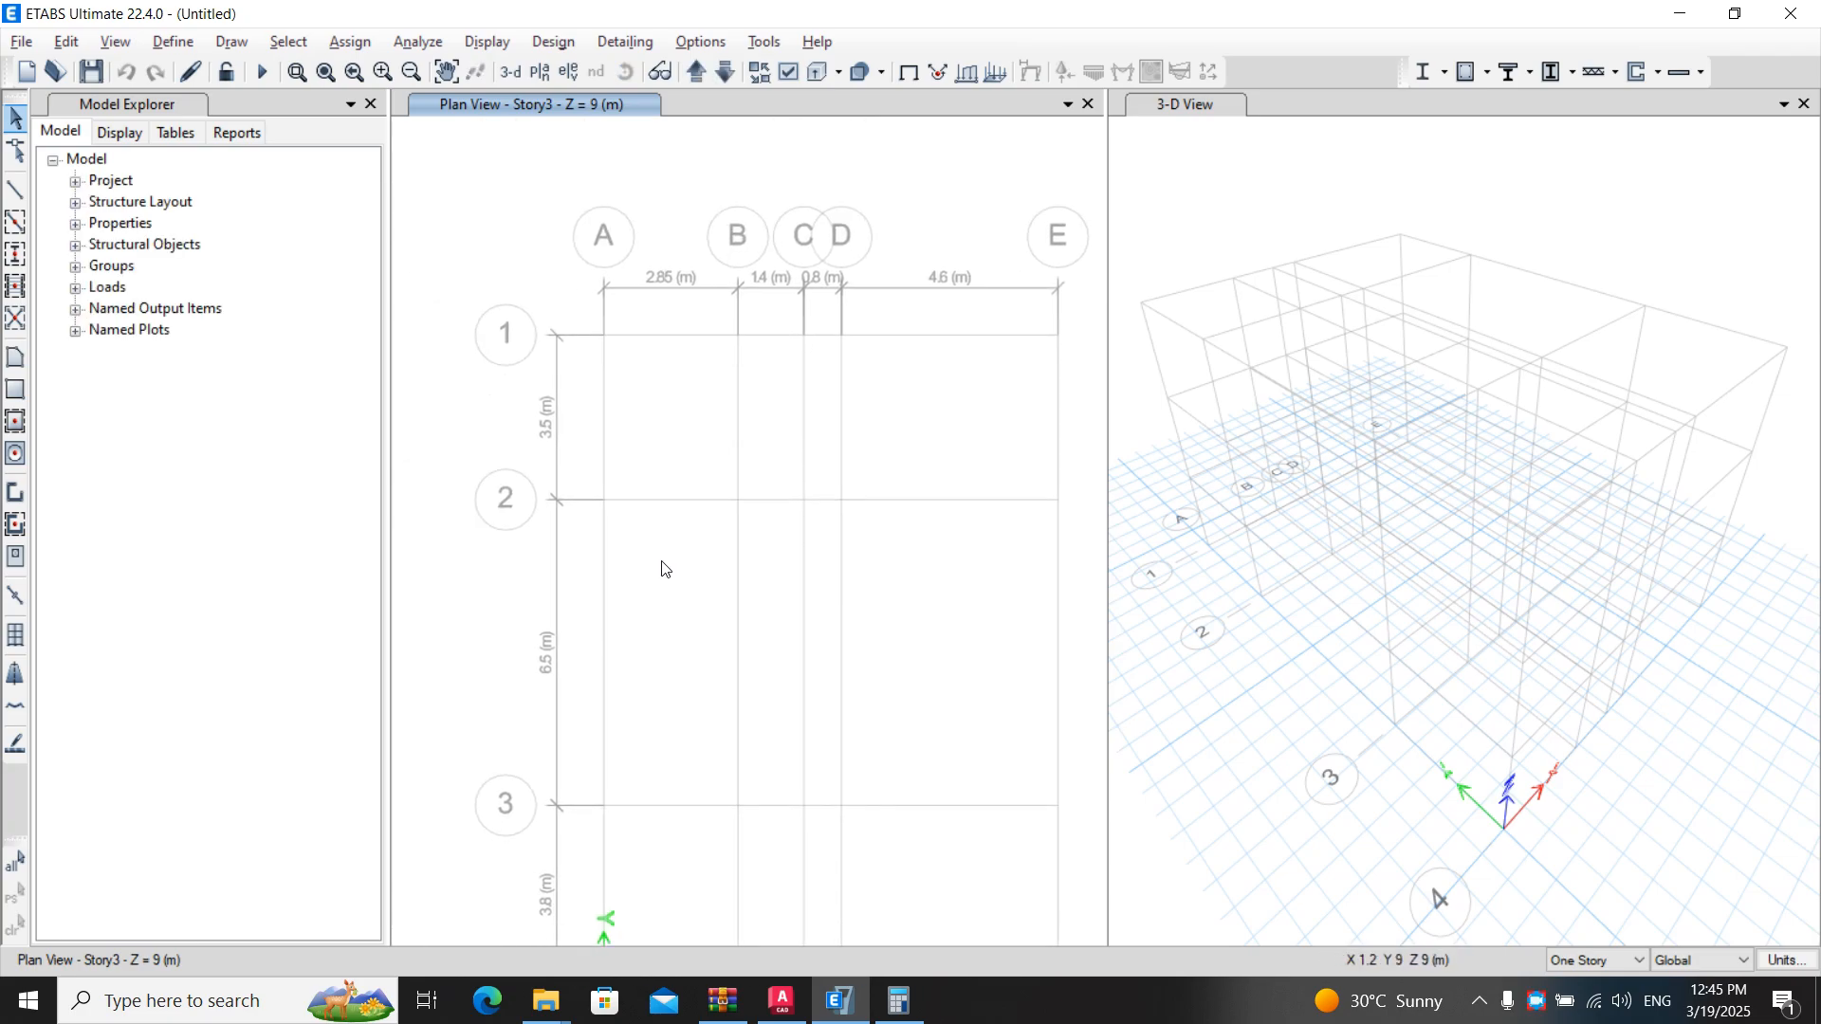
middle_drag(663, 569, 638, 500)
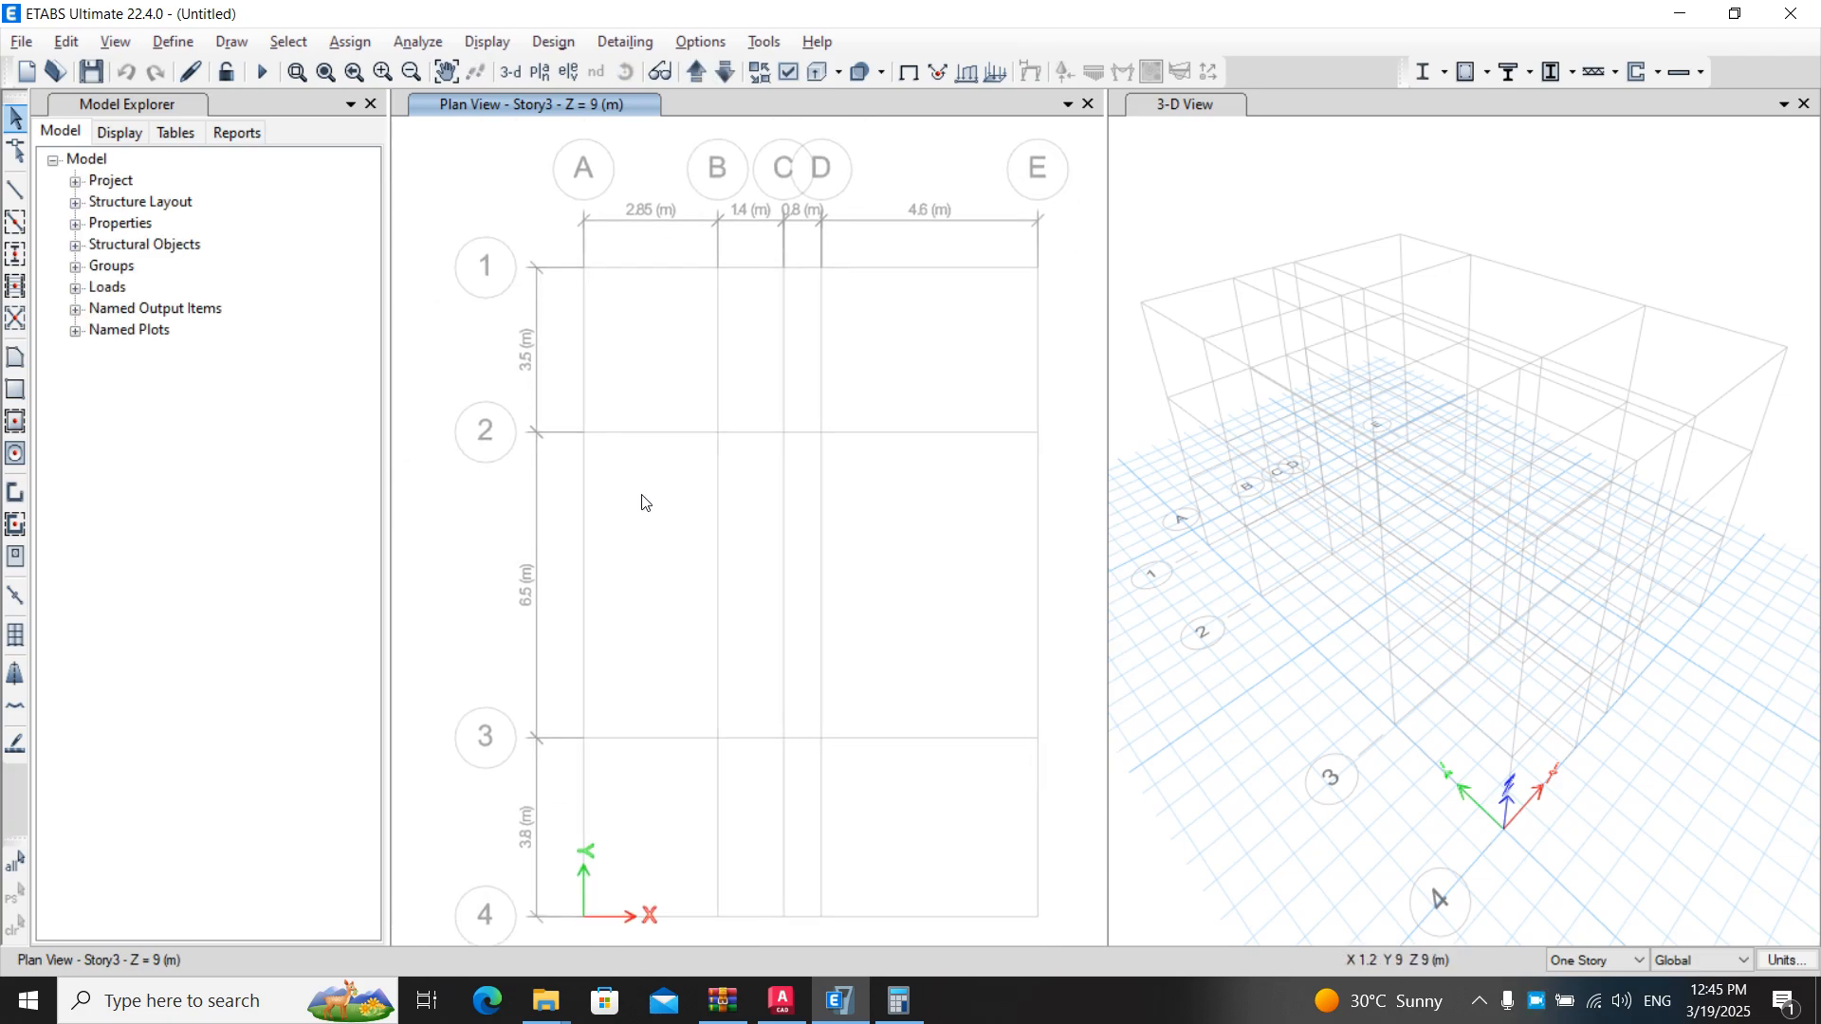
- Place the AutoCAD floor plan beside the ETABS plan view and compare their grid lines and spacings
click(783, 1001)
click(1773, 16)
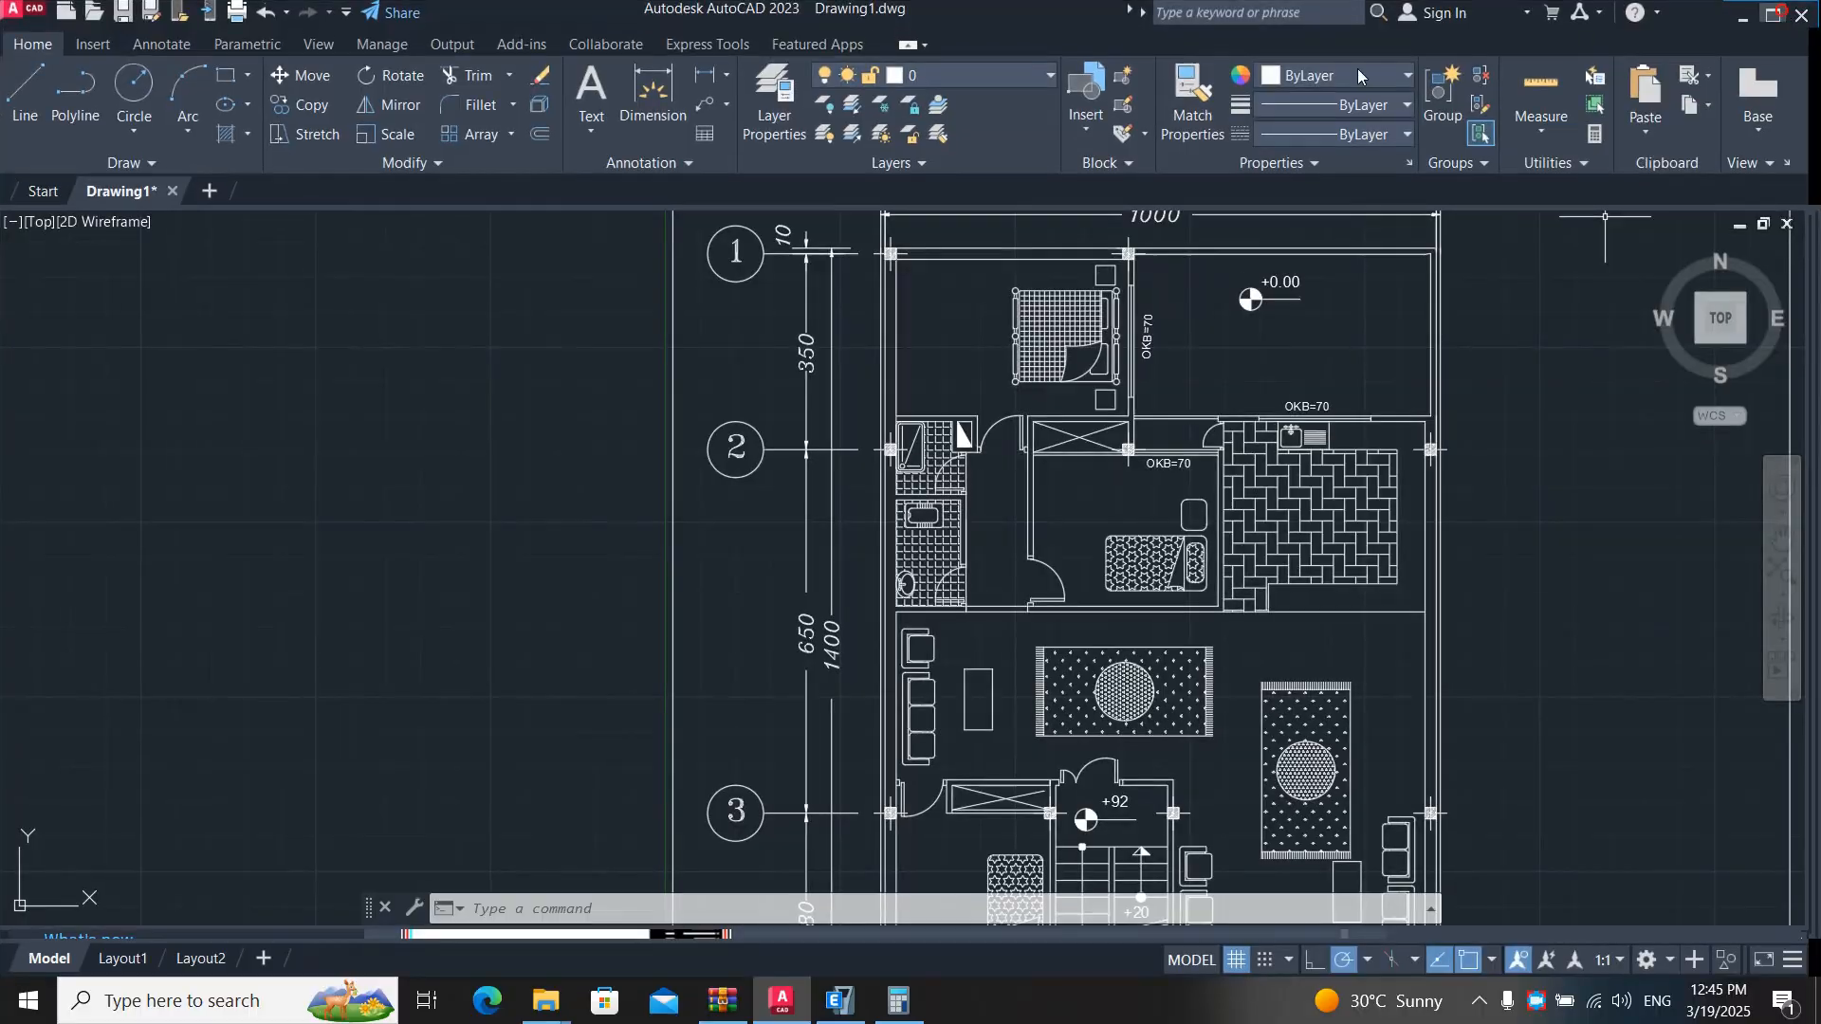
click(839, 1001)
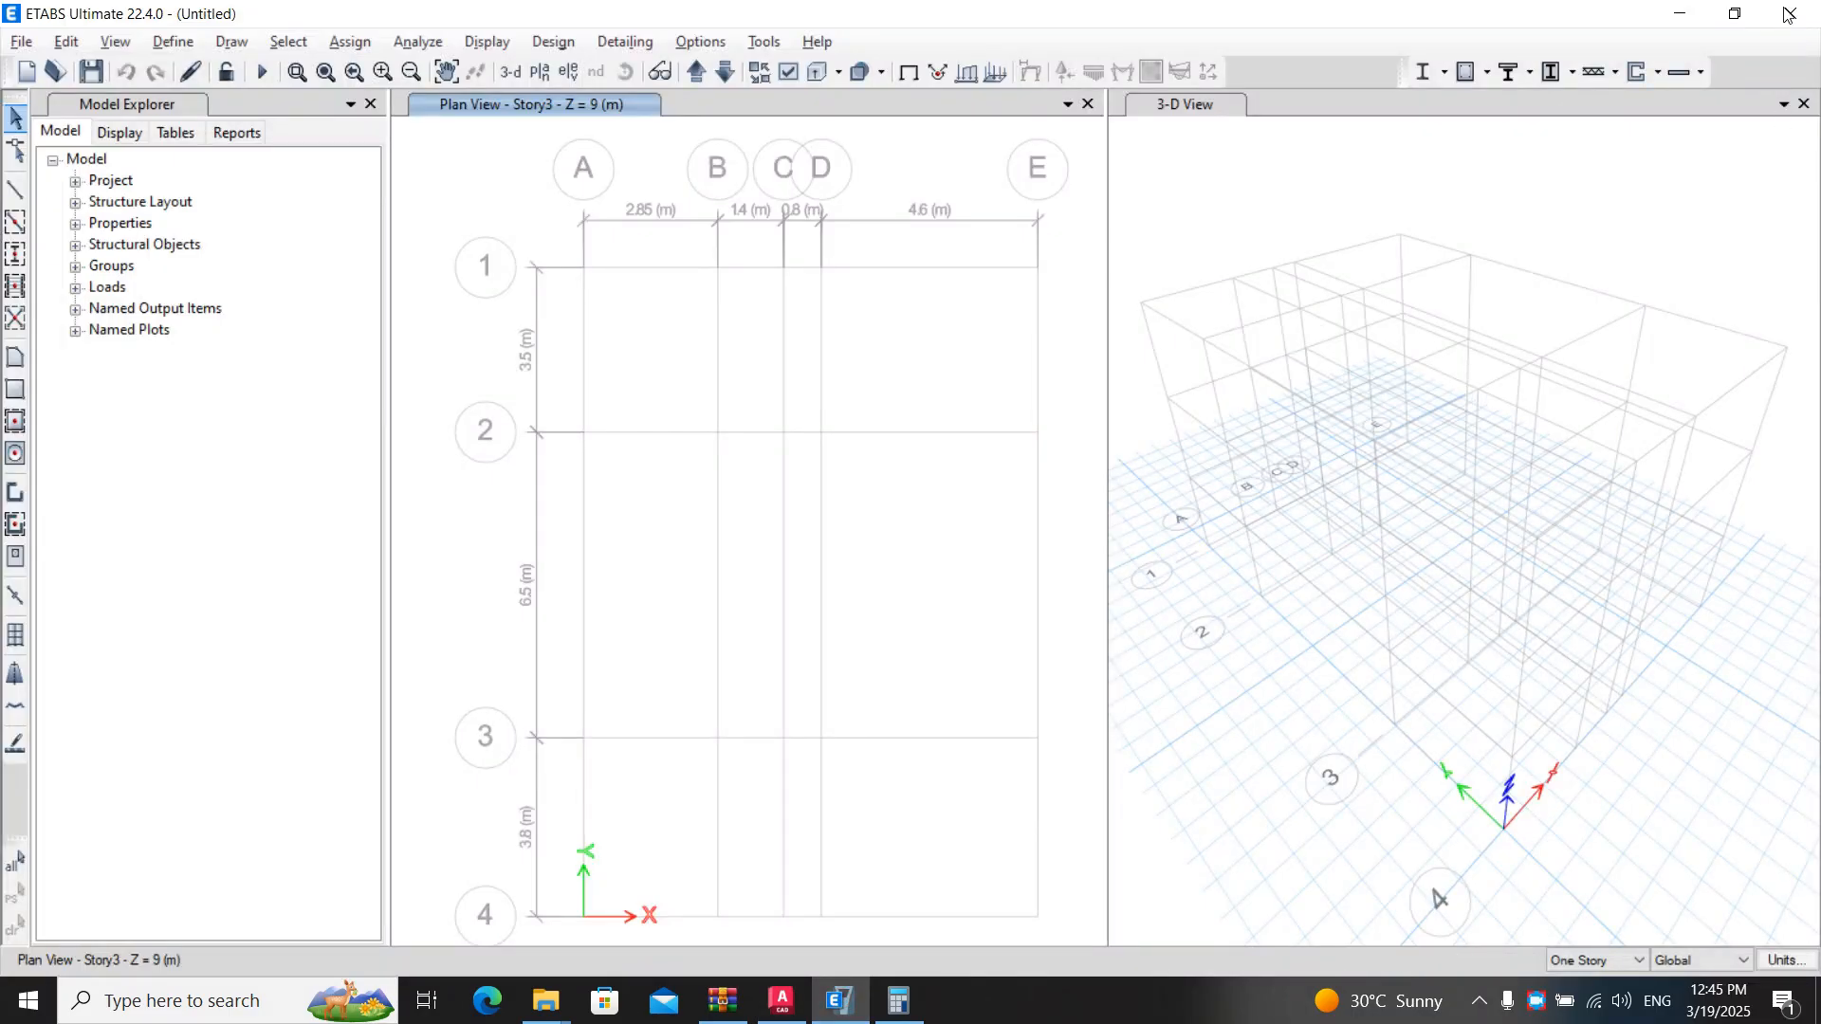
click(783, 1000)
drag(813, 7, 898, 180)
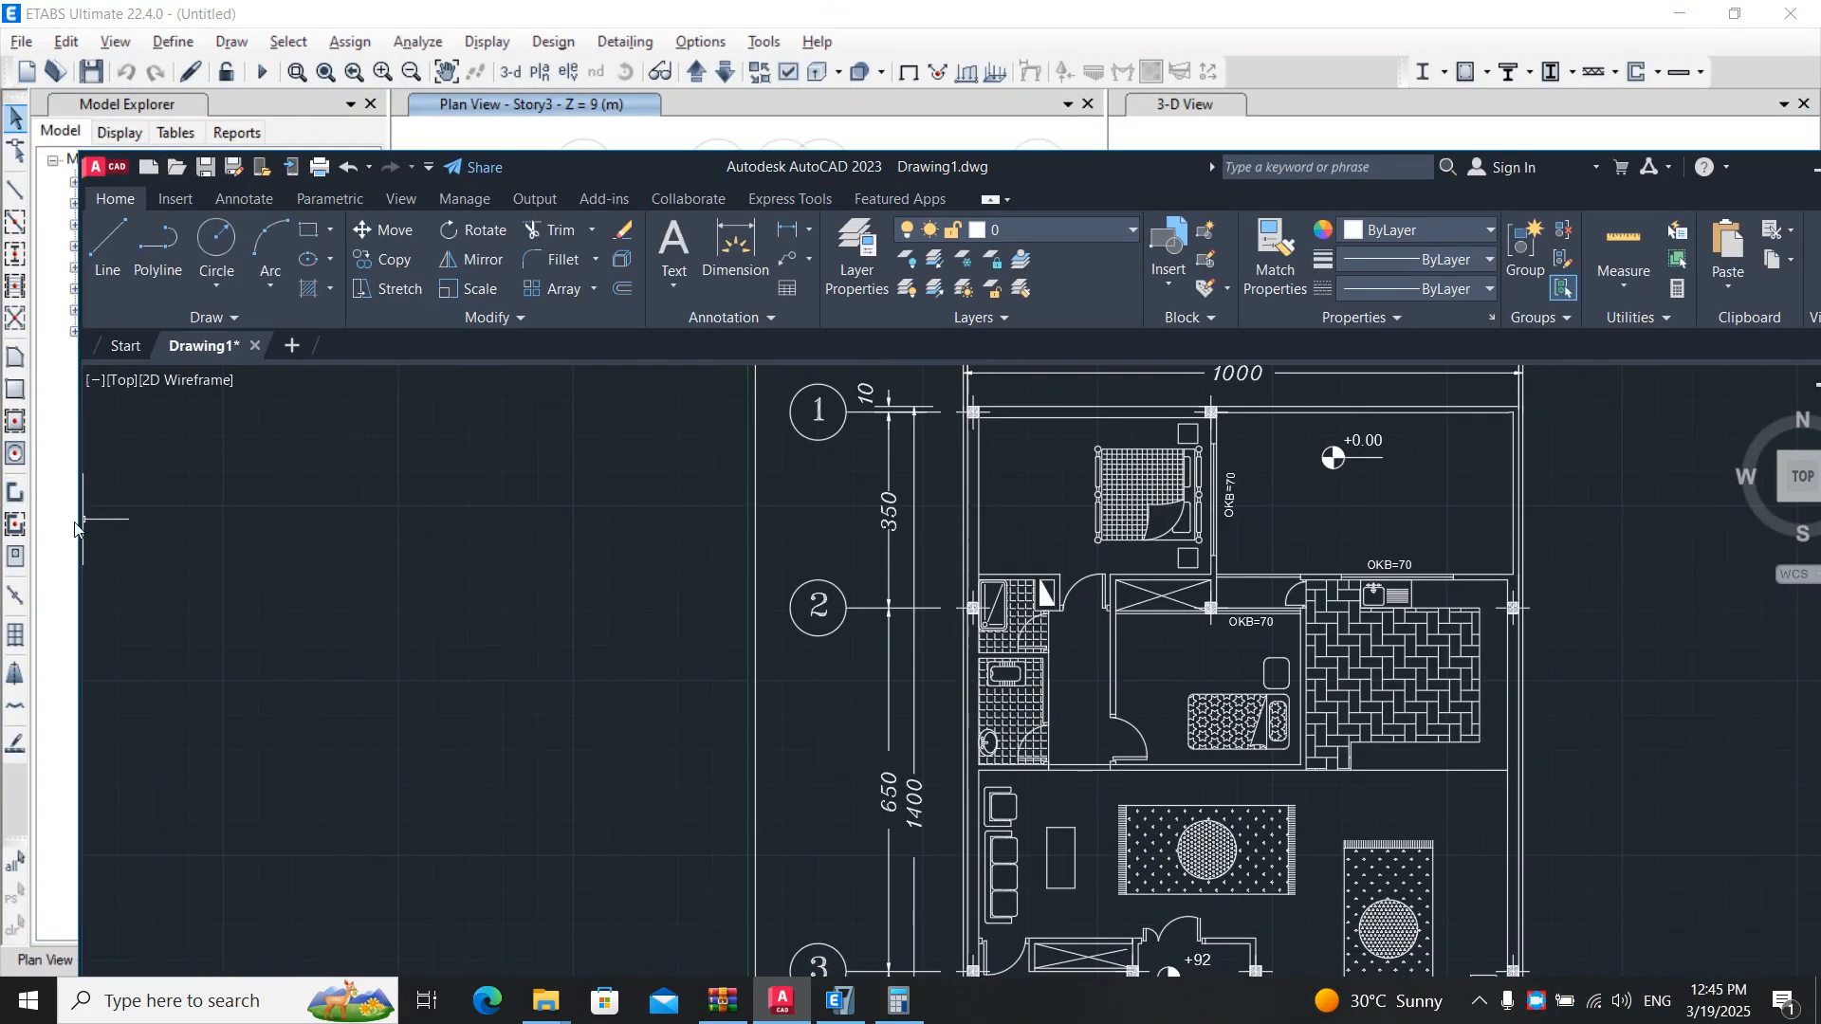
drag(79, 524, 979, 524)
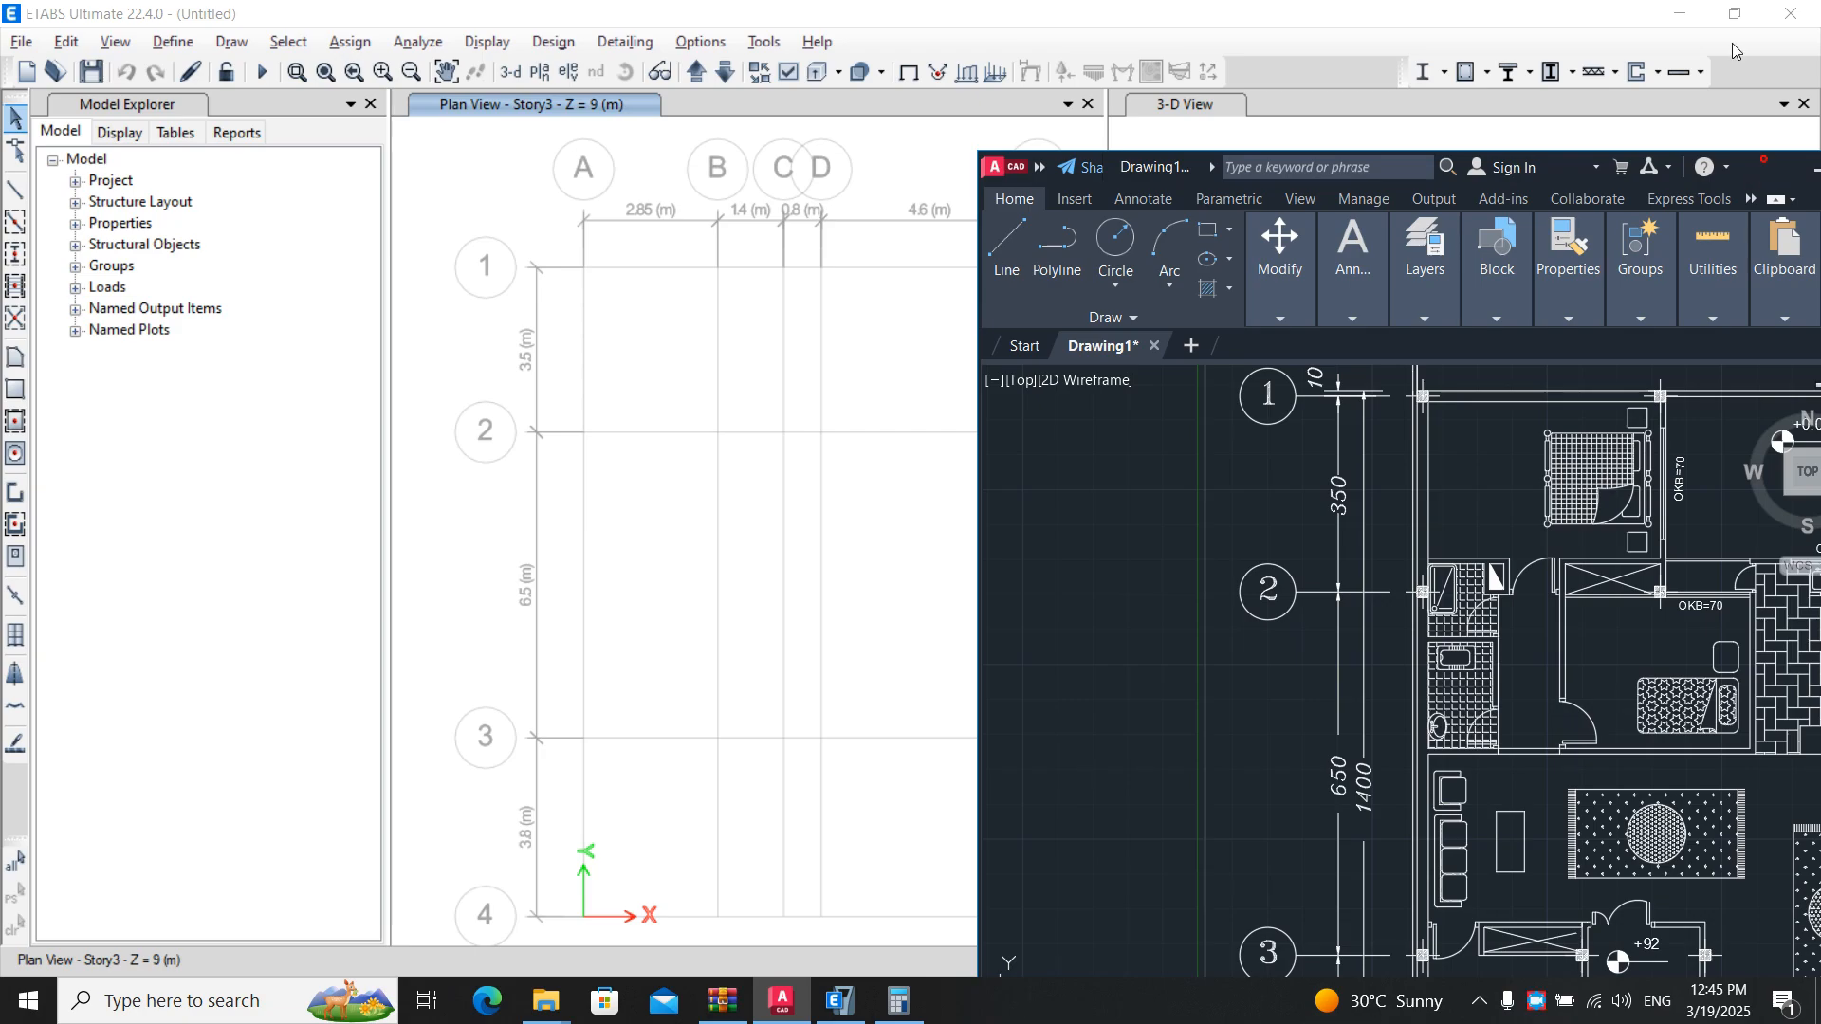
drag(1560, 74, 1670, 16)
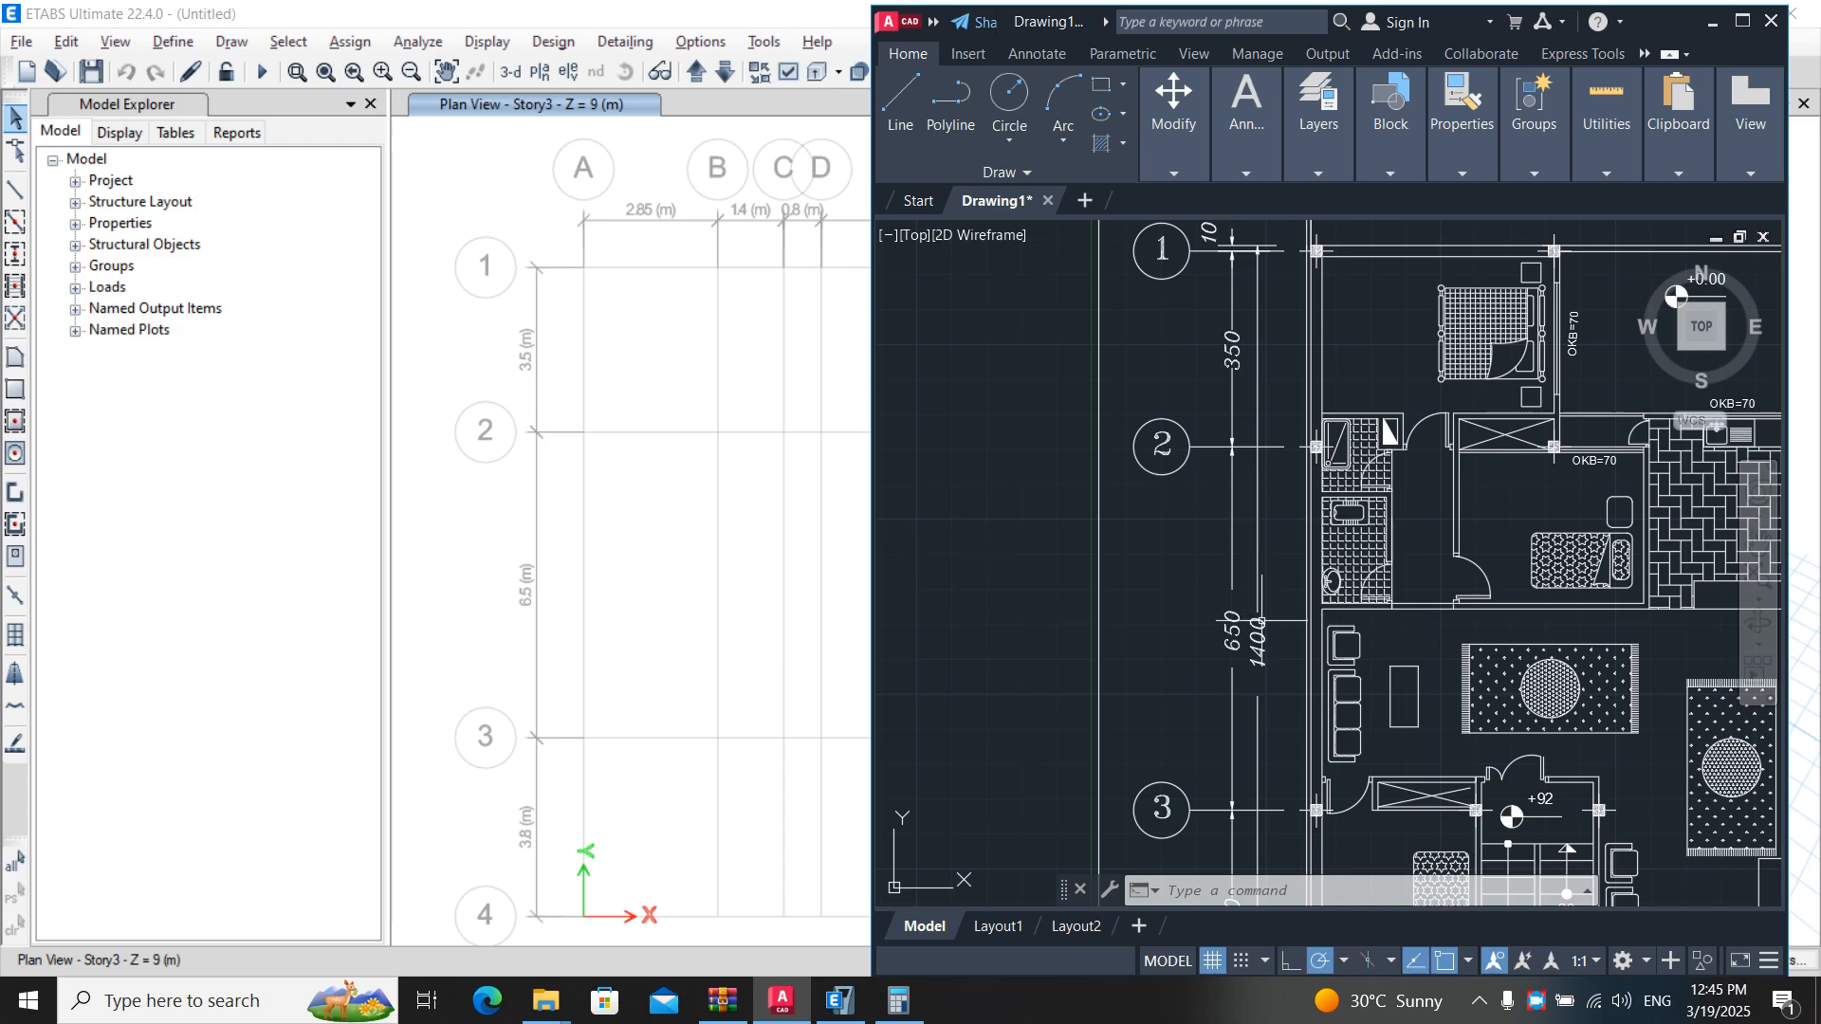
middle_drag(1271, 621, 1340, 379)
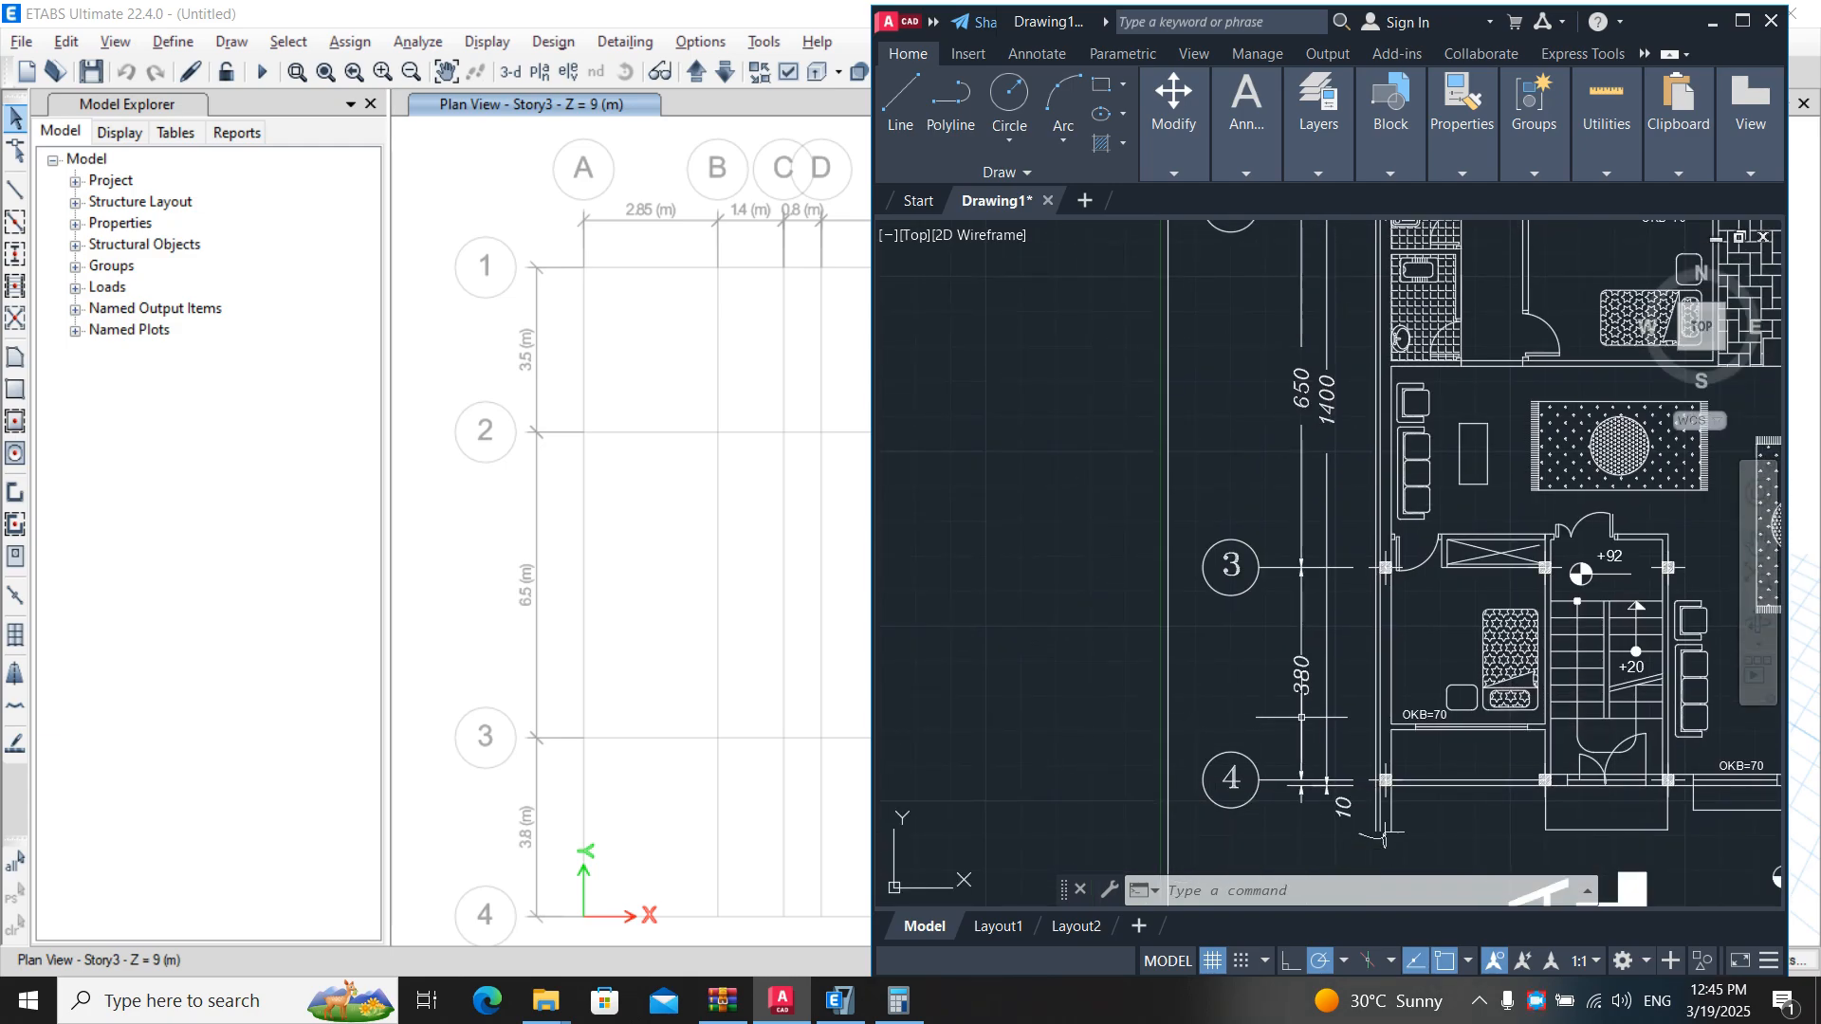
mouse_move(1622, 465)
middle_down()
mouse_move(1117, 785)
mouse_move(1186, 869)
mouse_move(1249, 890)
middle_up()
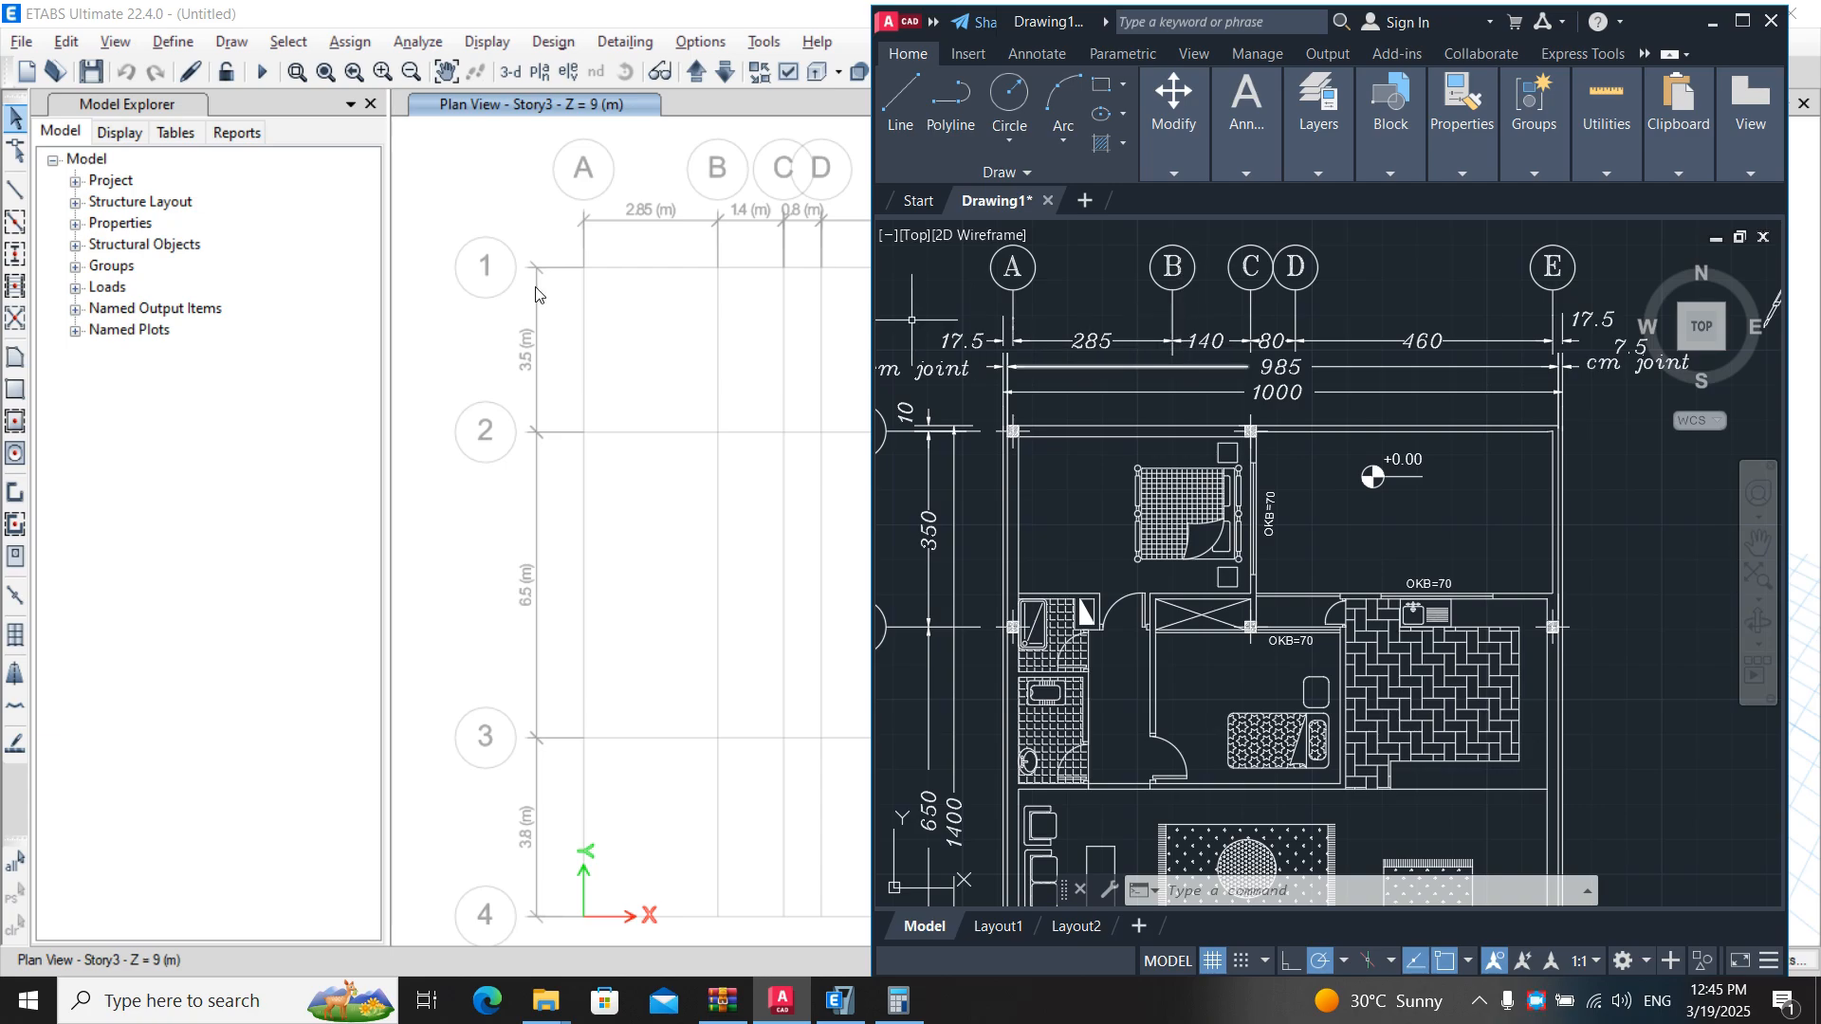
click(672, 332)
mouse_move(671, 332)
middle_down()
mouse_move(573, 345)
mouse_move(666, 357)
middle_up()
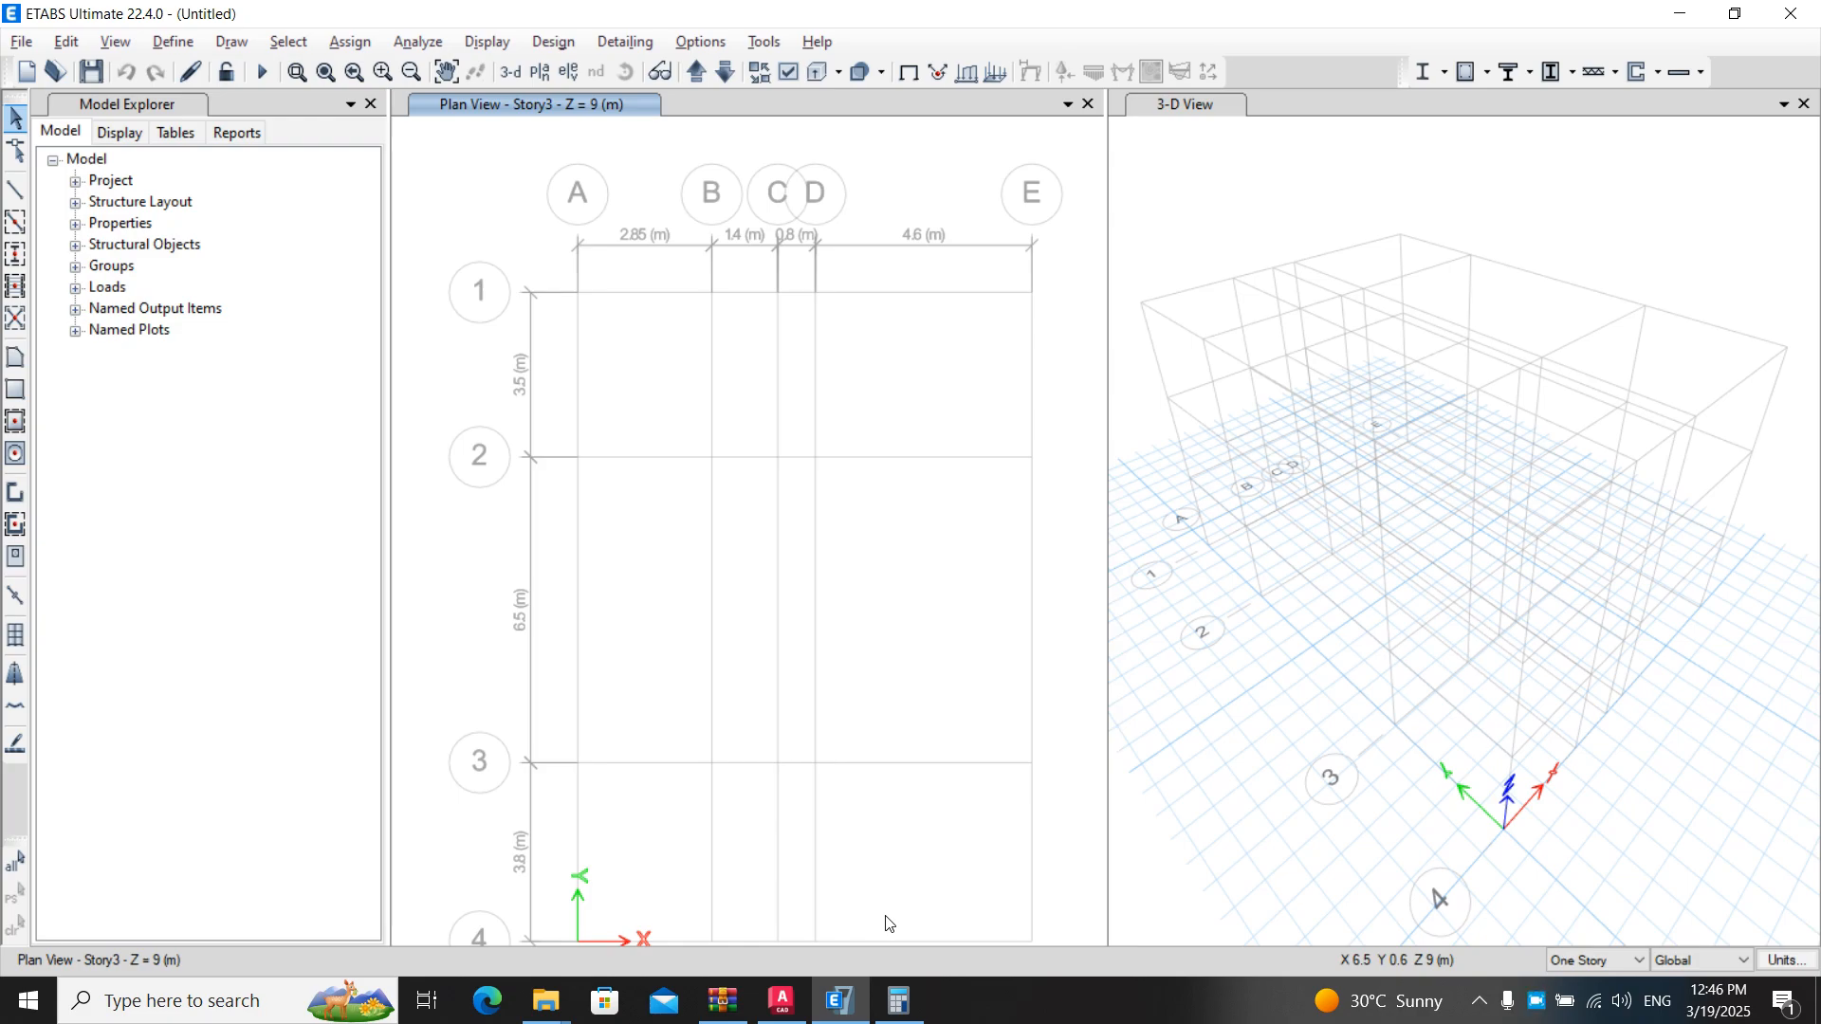
right_click(1540, 1001)
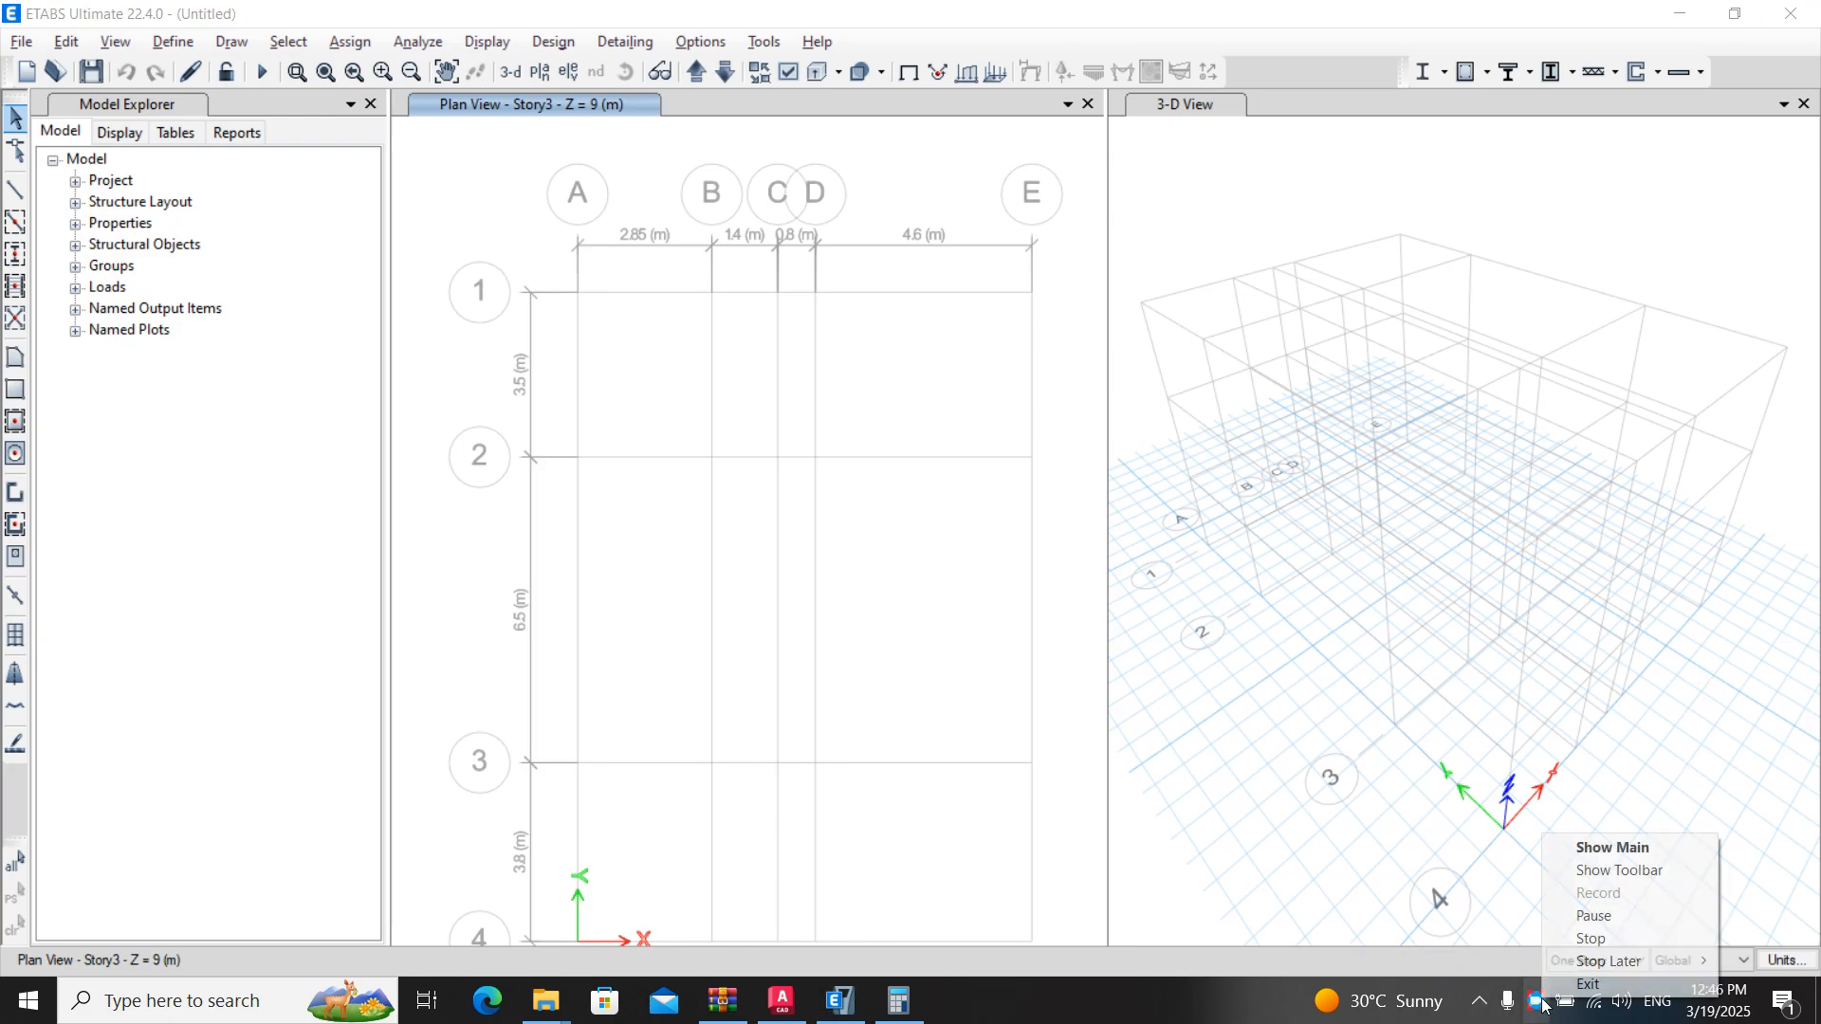